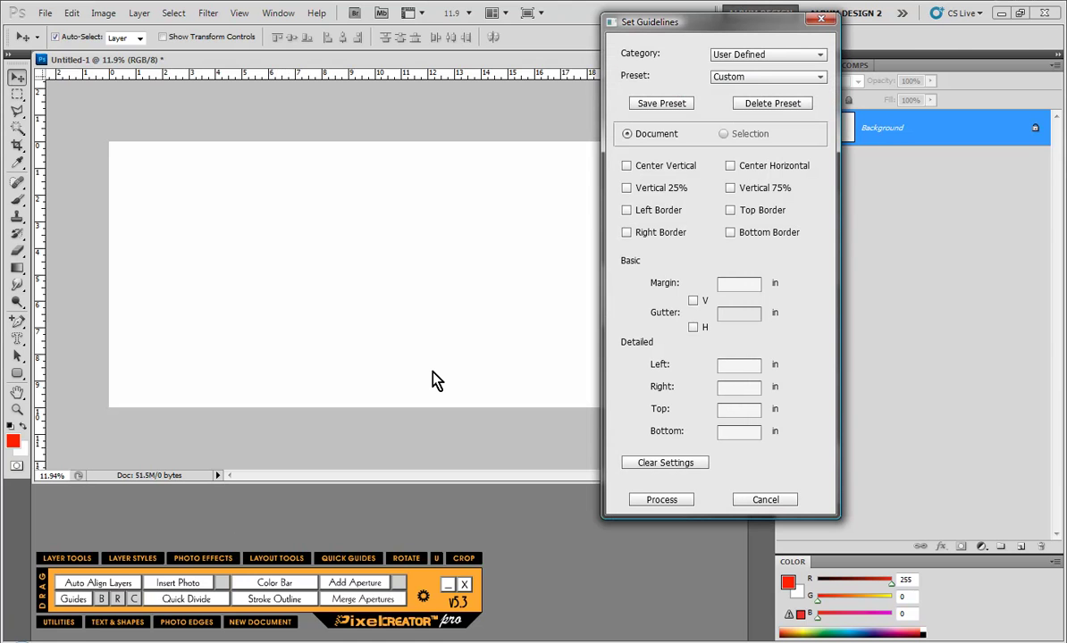
Add document guides with a 0.5 in margin on all sides, and clear them.
click(747, 284)
text(.5)
click(673, 507)
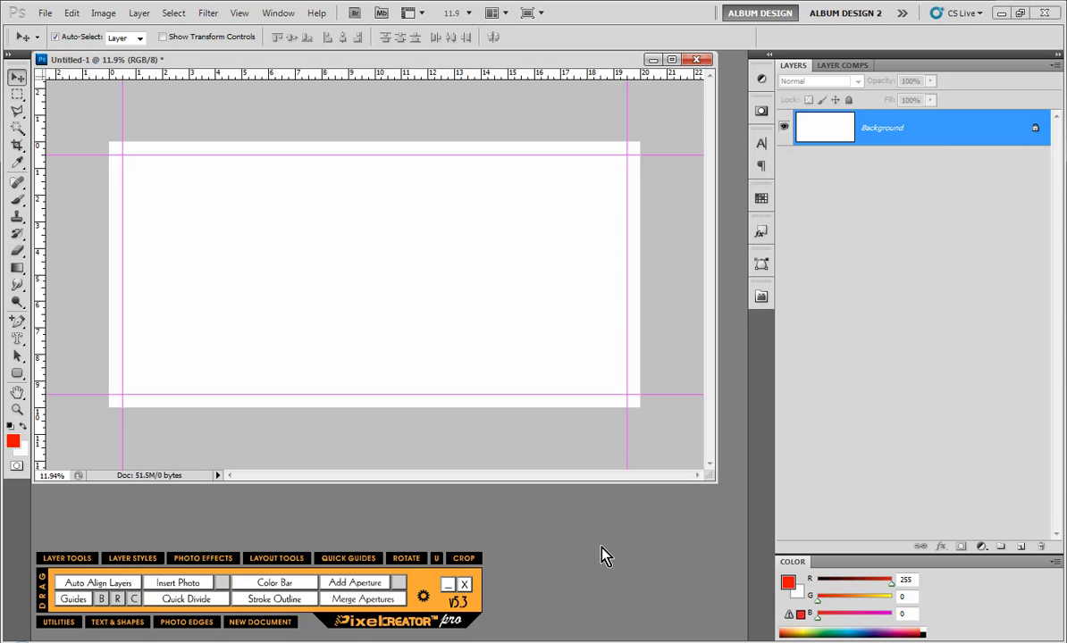
click(133, 601)
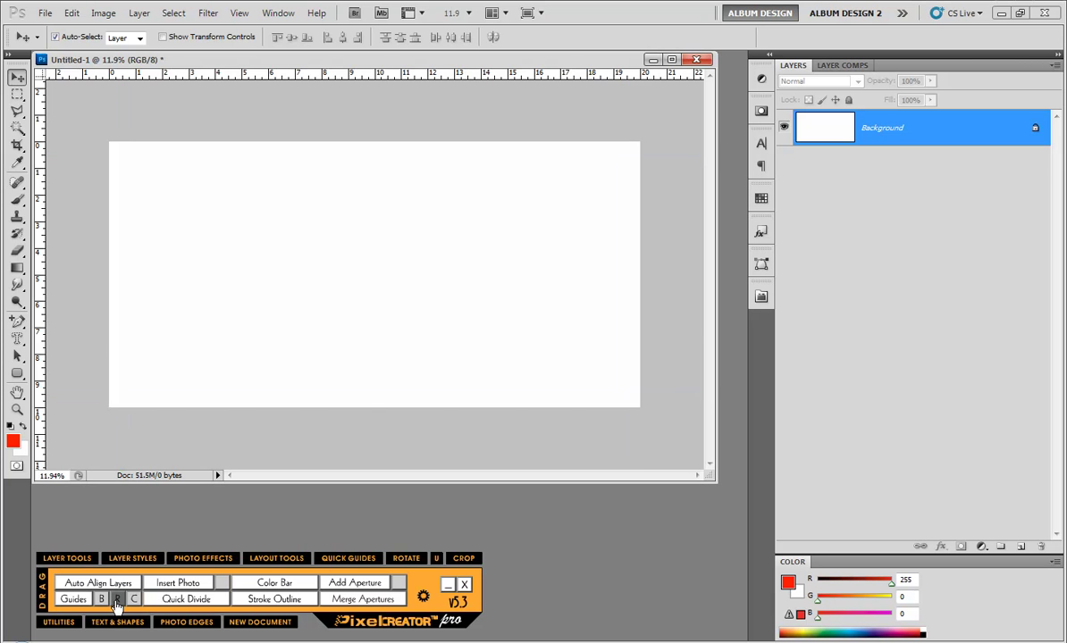
Apply the quick guide layout with margin, centre and quarter lines, and clear it from the document.
click(117, 600)
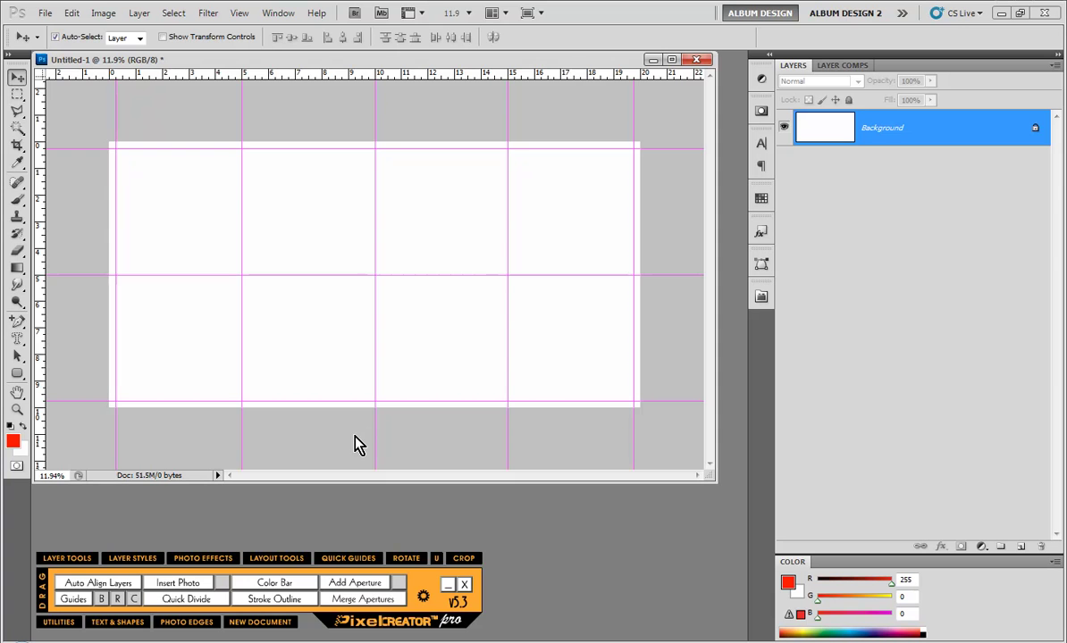
click(117, 601)
click(118, 603)
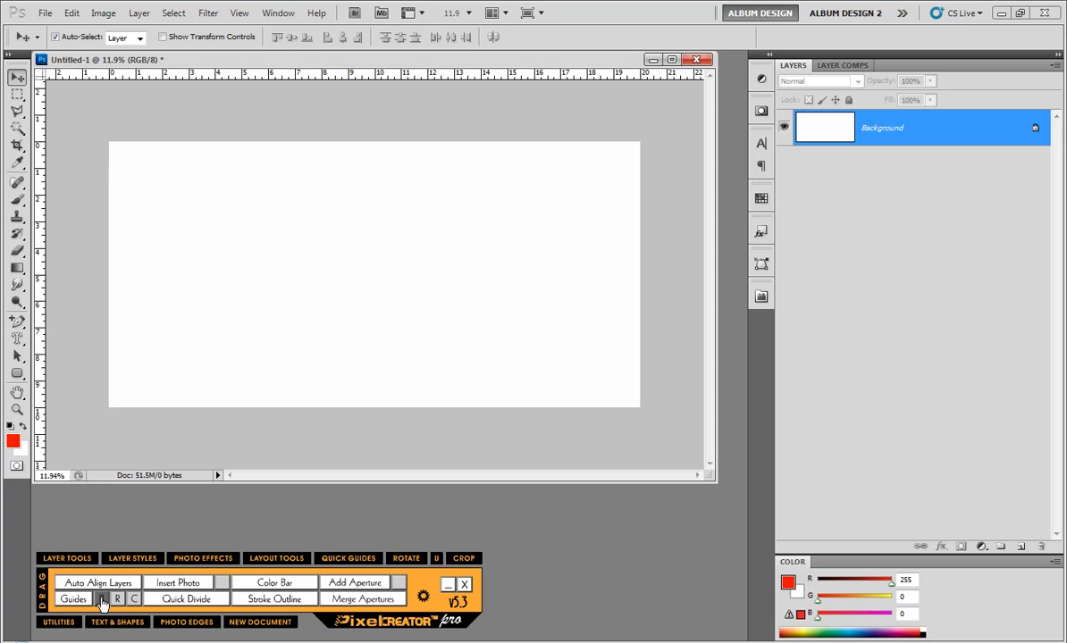
Add border guides around a rectangular marquee selection about 4.6 × 6.2 in on the page's left half, and deselect it.
click(17, 93)
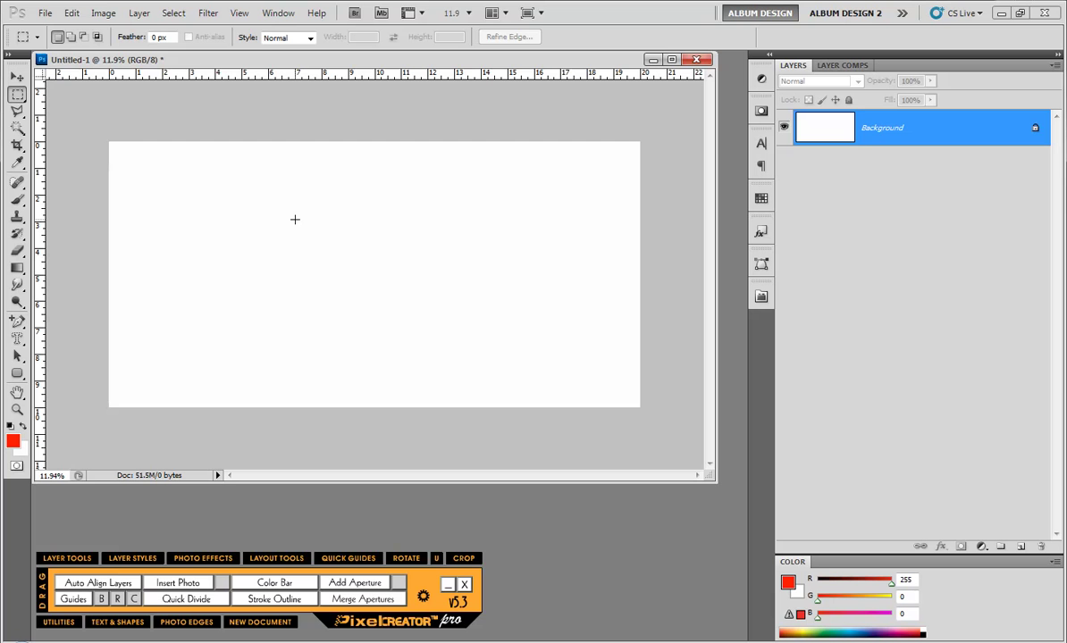
drag(156, 184, 279, 350)
click(101, 599)
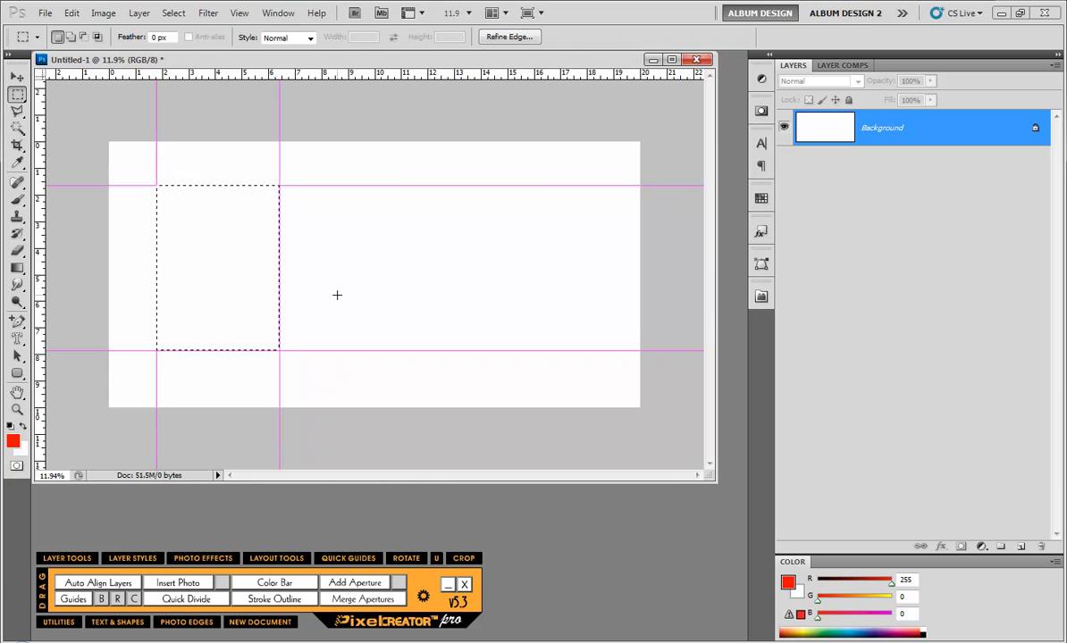
key(ctrl+d)
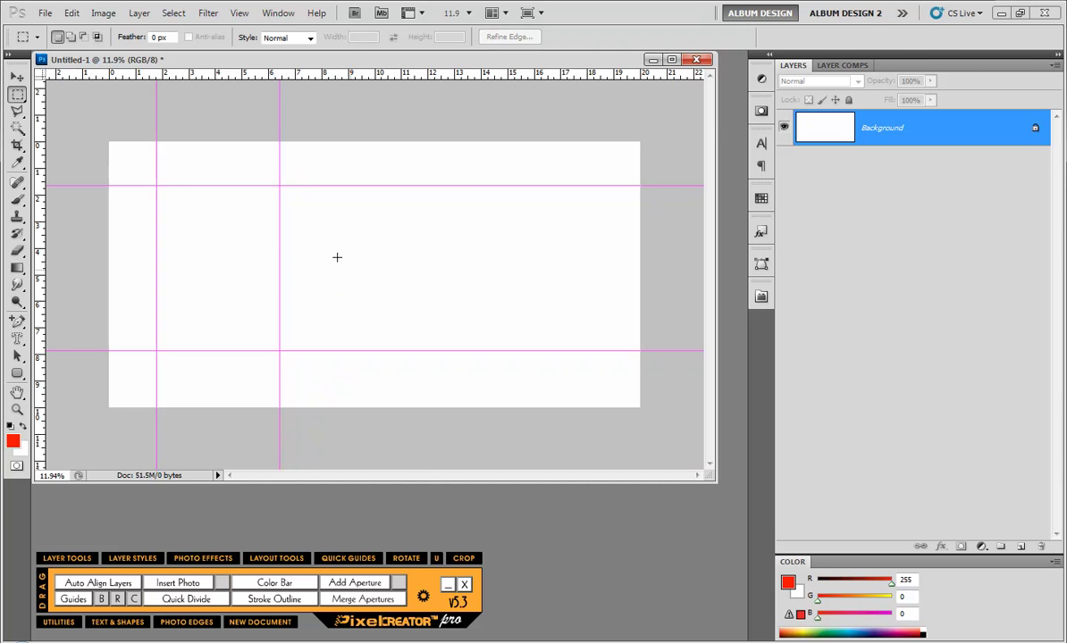
Create a red image box aperture from a selection about 3.1 × 3.6 in near the page centre, and remove its layer mask.
drag(321, 222, 403, 318)
click(355, 583)
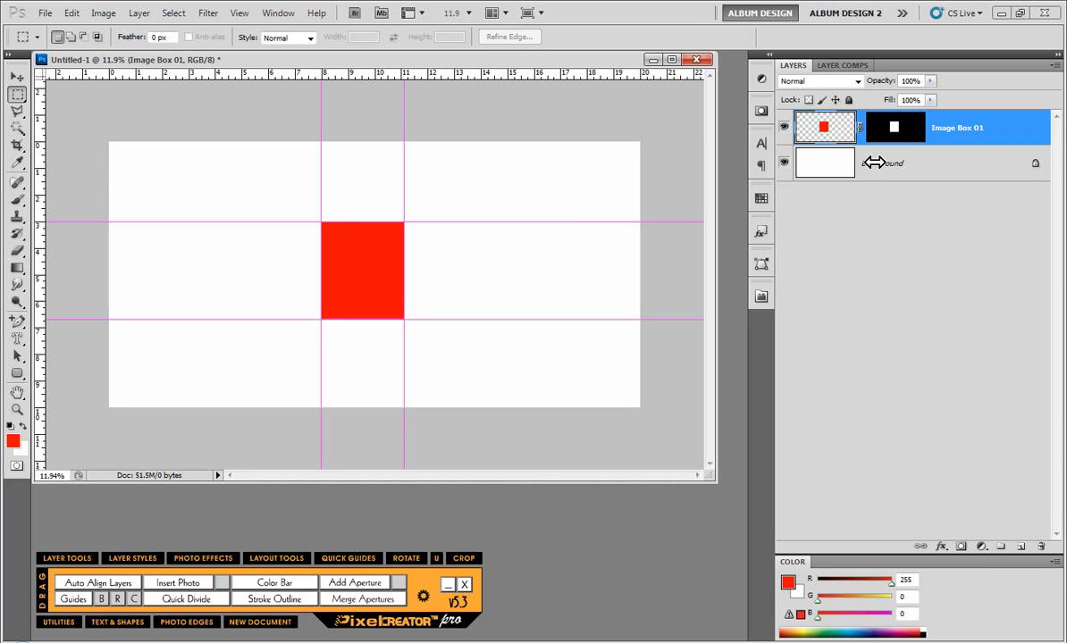
click(898, 134)
drag(899, 136, 1041, 550)
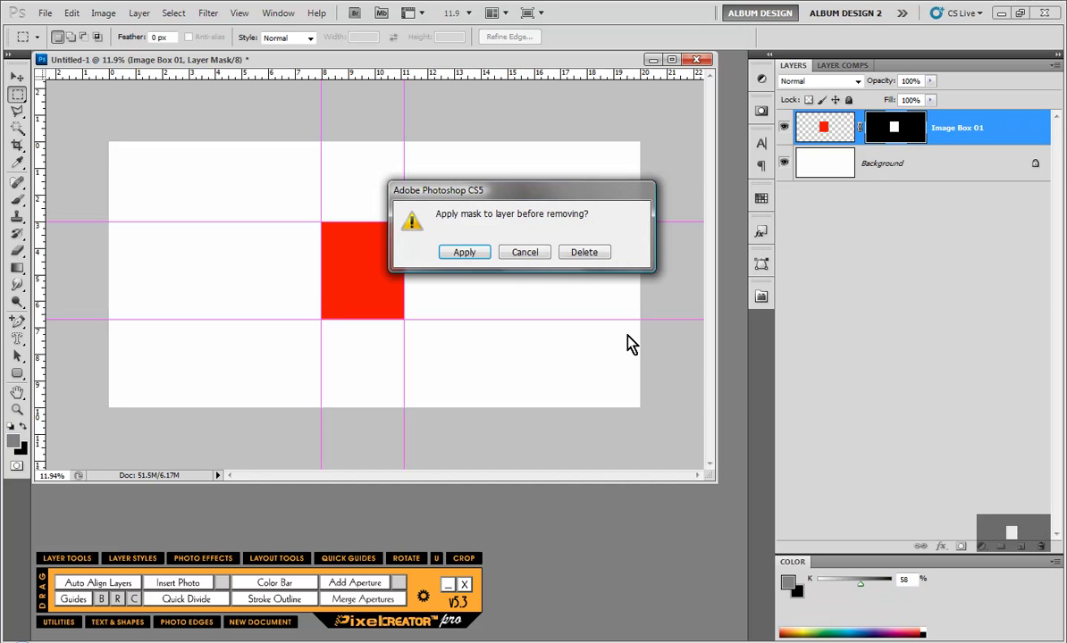
click(562, 259)
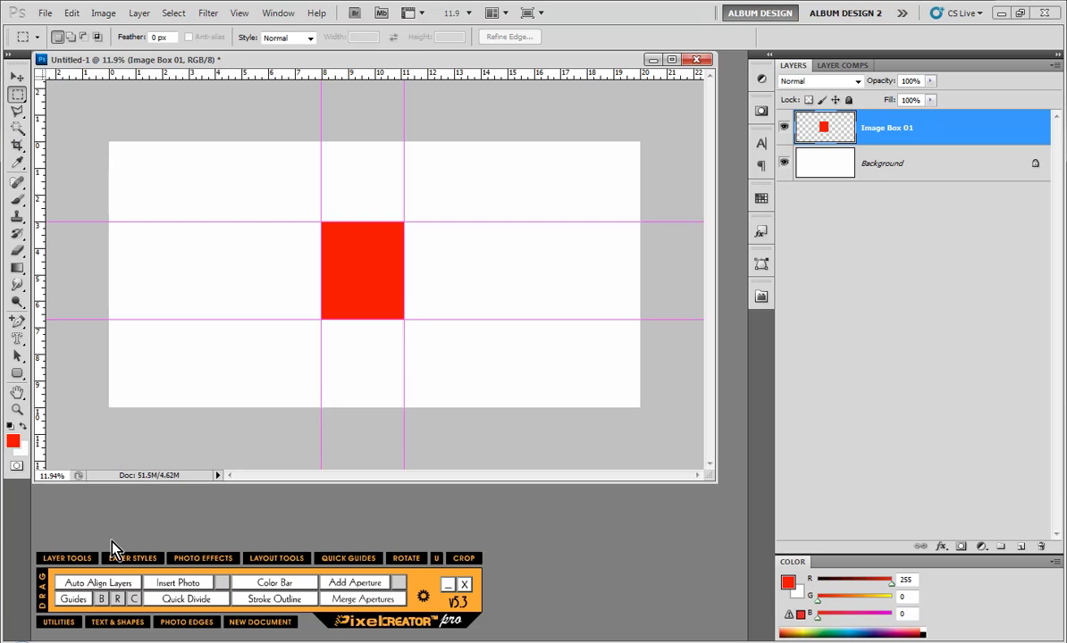
Replace the guides with border guides around the red image box layer, and delete the box and guides.
key(ctrl+semicolon)
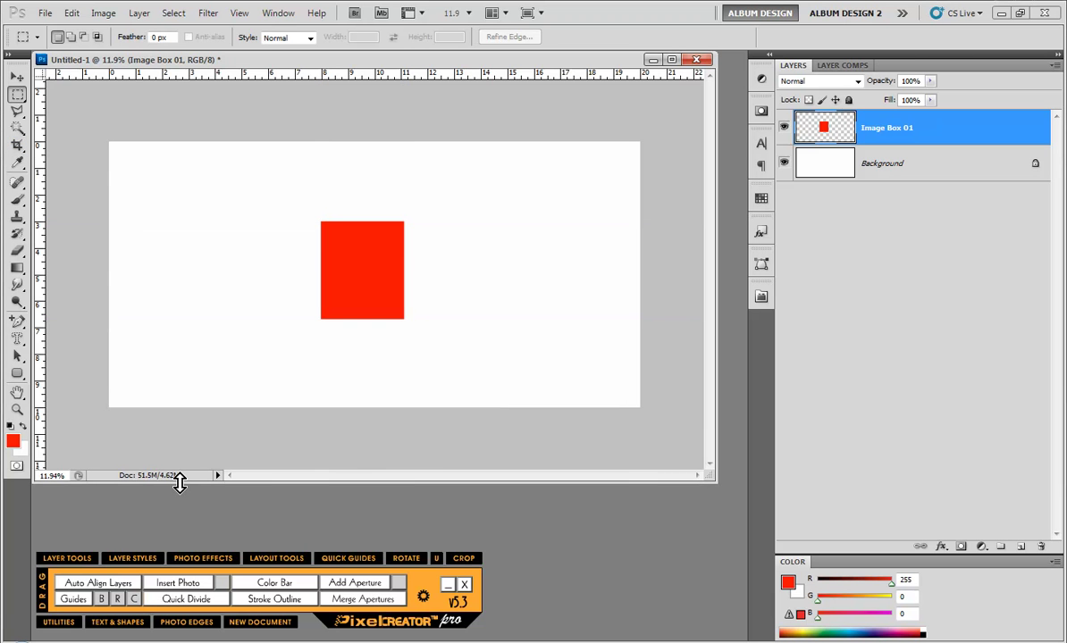
click(101, 599)
drag(898, 136, 1041, 547)
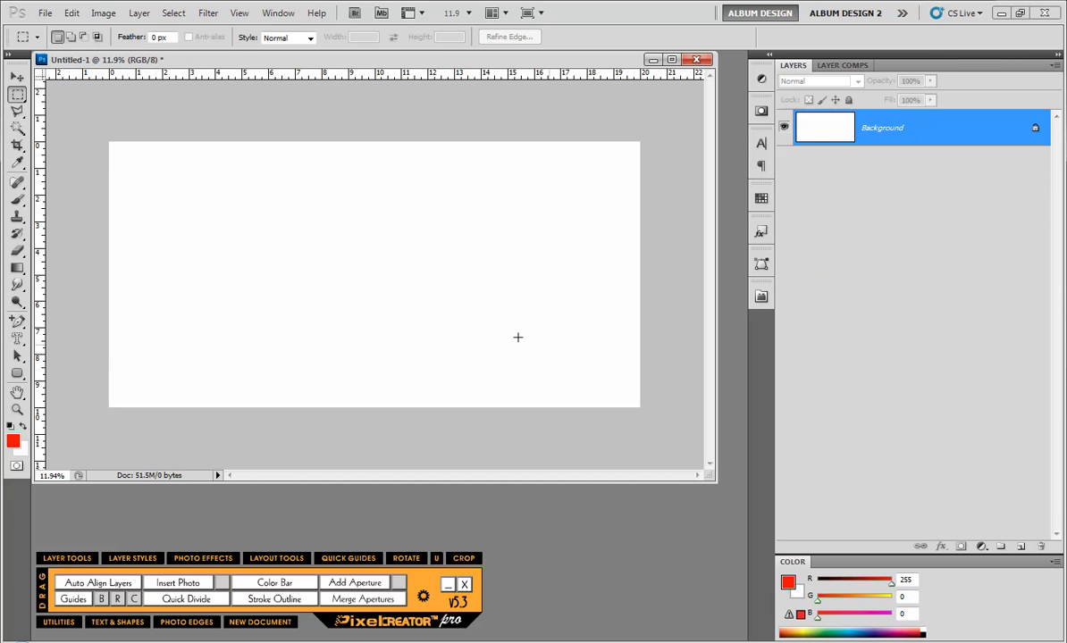
Draw a red rounded rectangle about 5.1 × 5.6 in with a 0.25 in radius on the left half, and add guides along its borders.
click(17, 374)
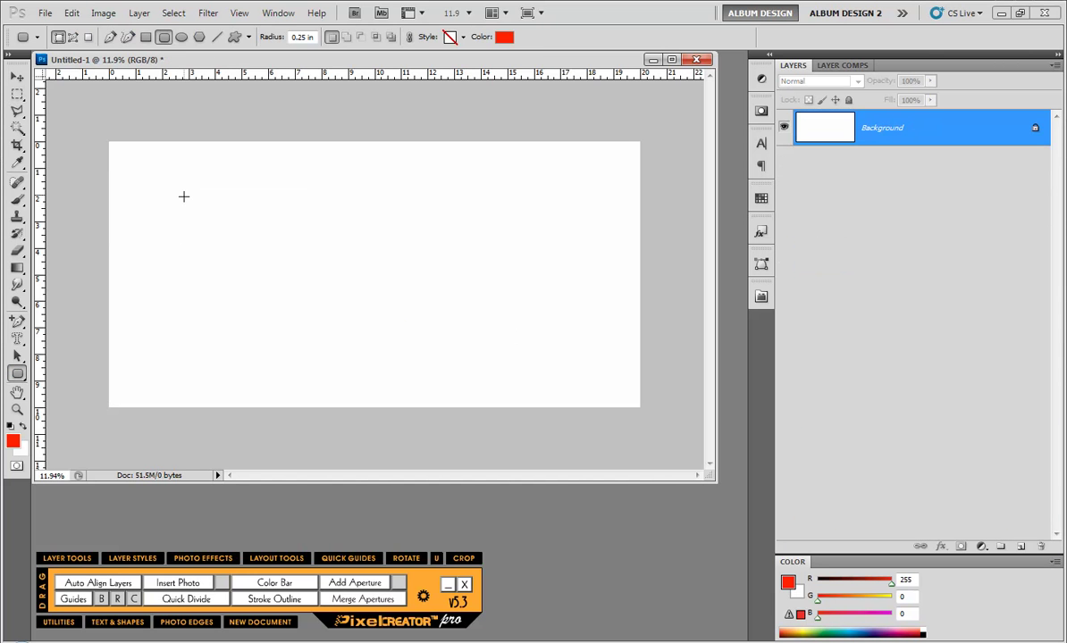
drag(184, 195, 320, 344)
click(166, 582)
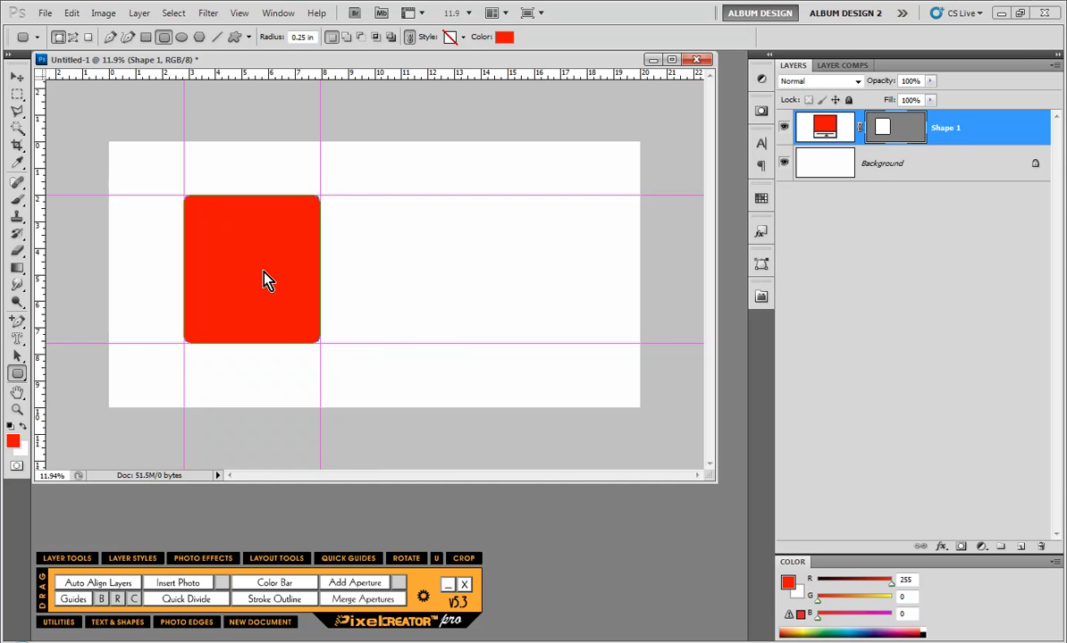
Delete the rounded rectangle with its guides, and place temporary border guides around the whole document.
drag(889, 136, 1041, 546)
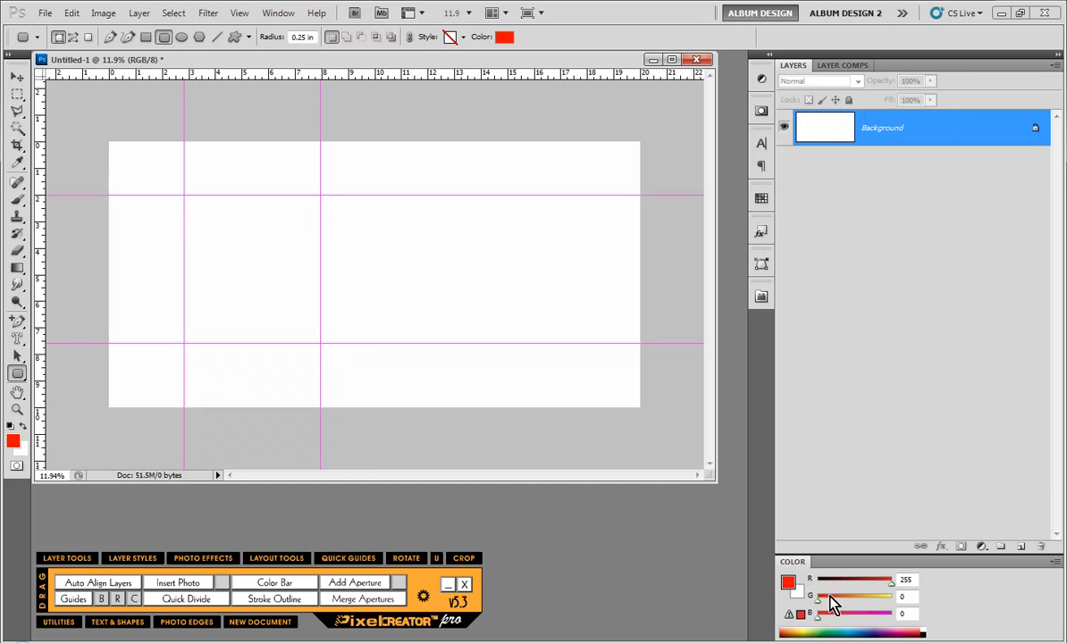
click(134, 599)
click(100, 600)
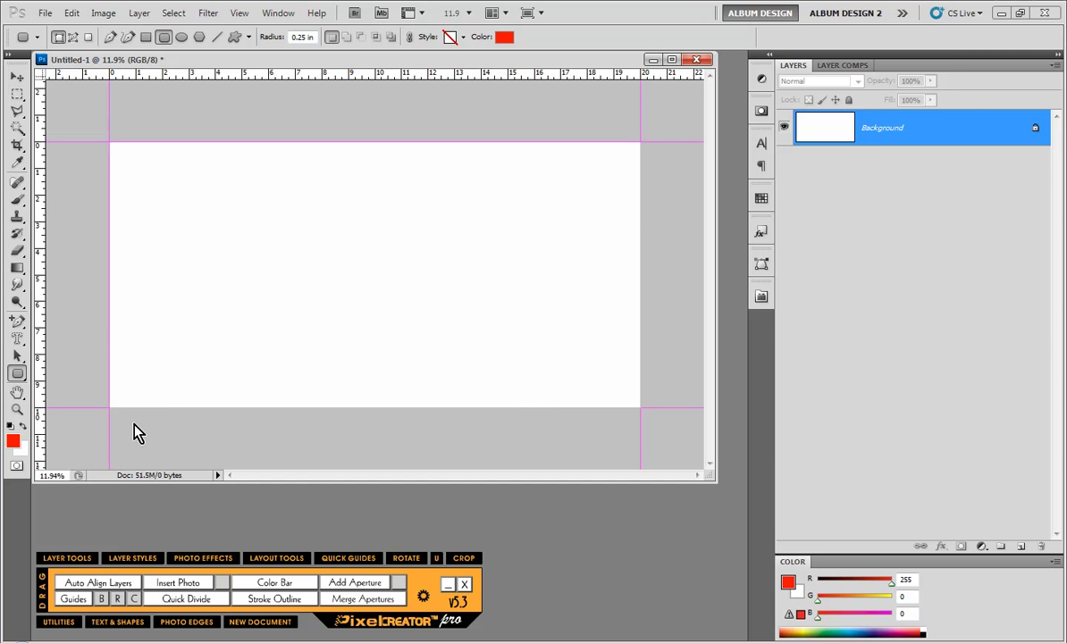
click(133, 600)
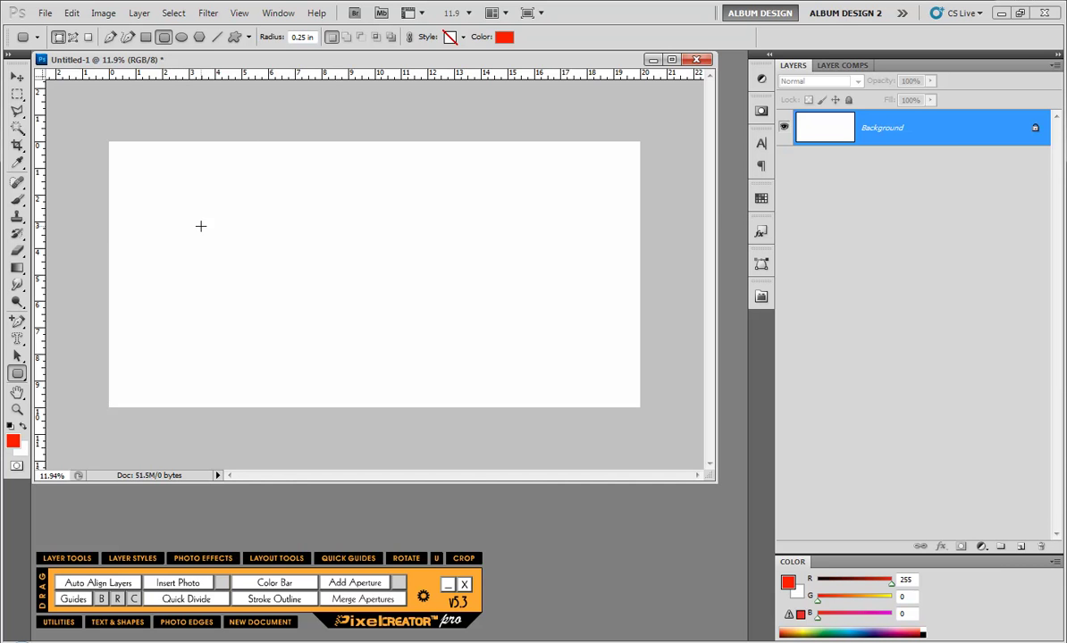
Draw a red rounded rectangle about 3.8 × 4.5 in and duplicate it twice to form a horizontal row of three.
drag(164, 221, 266, 340)
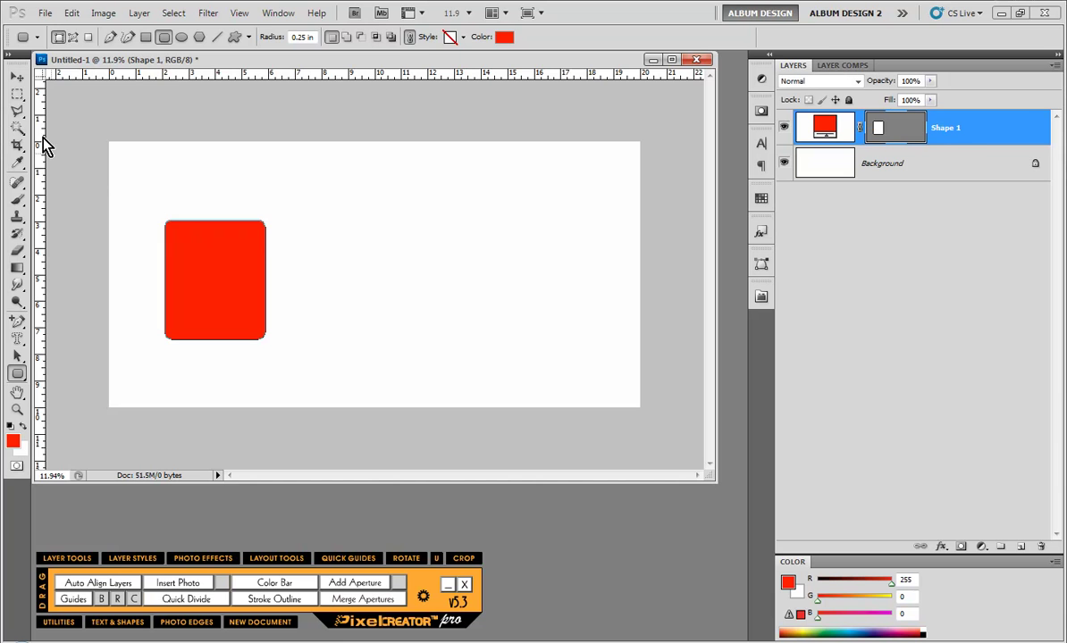
click(17, 78)
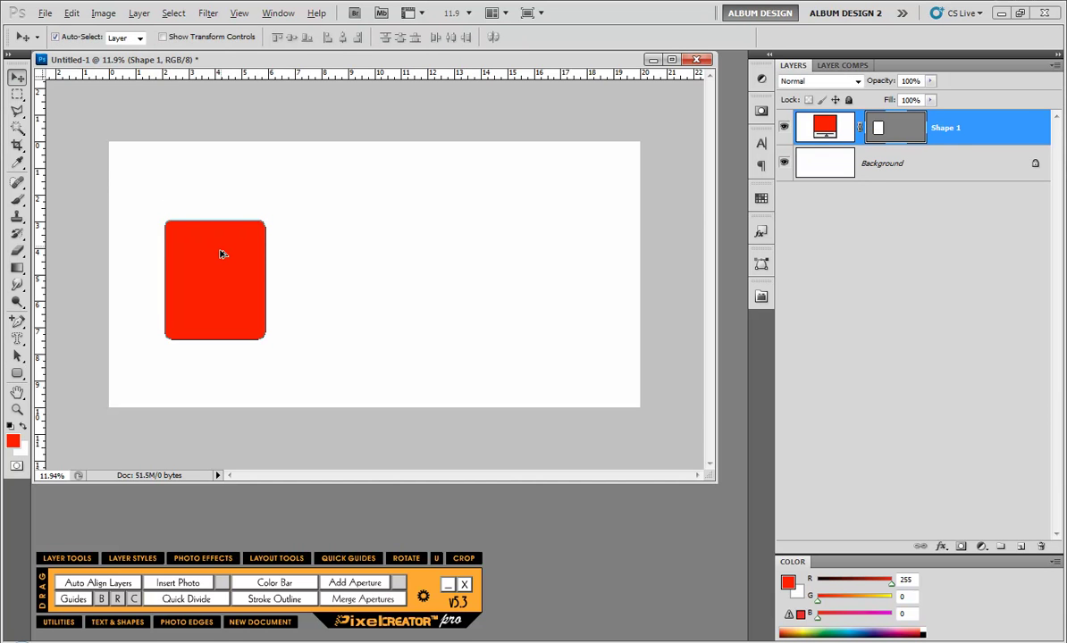
drag(218, 252, 447, 267)
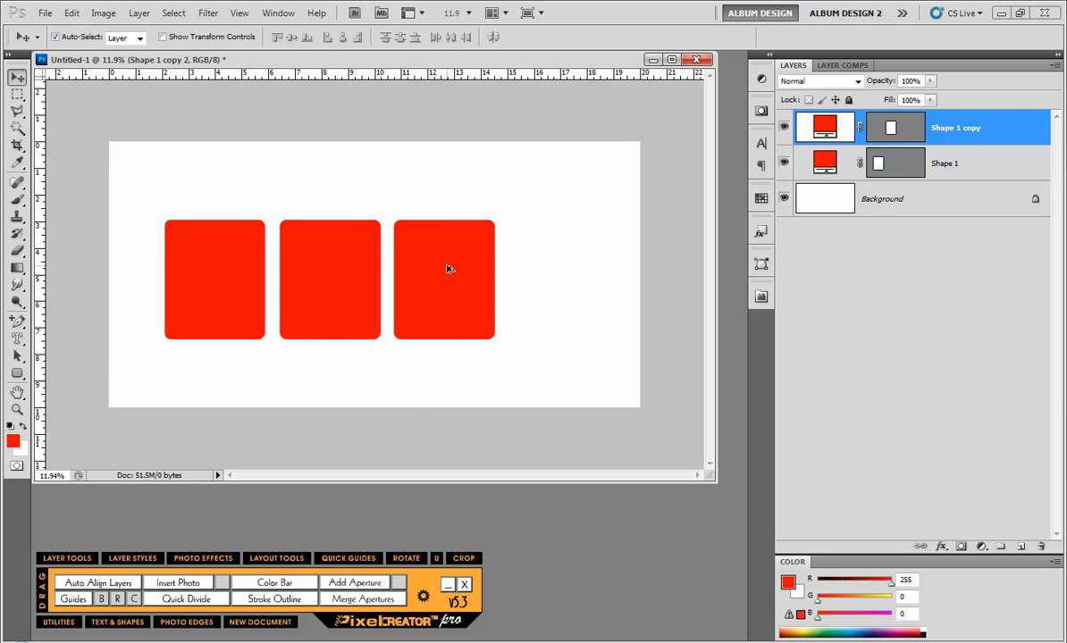
Select all three rounded rectangles, add guides around their combined outer border rather than individual layers, and clear the guides.
click(443, 364)
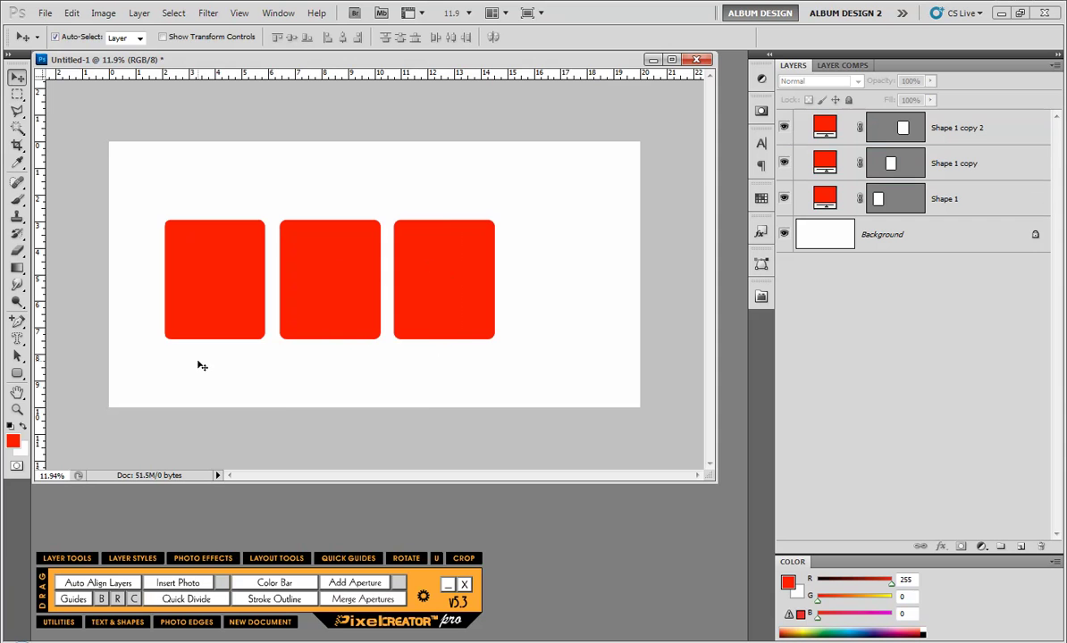
drag(215, 356, 384, 320)
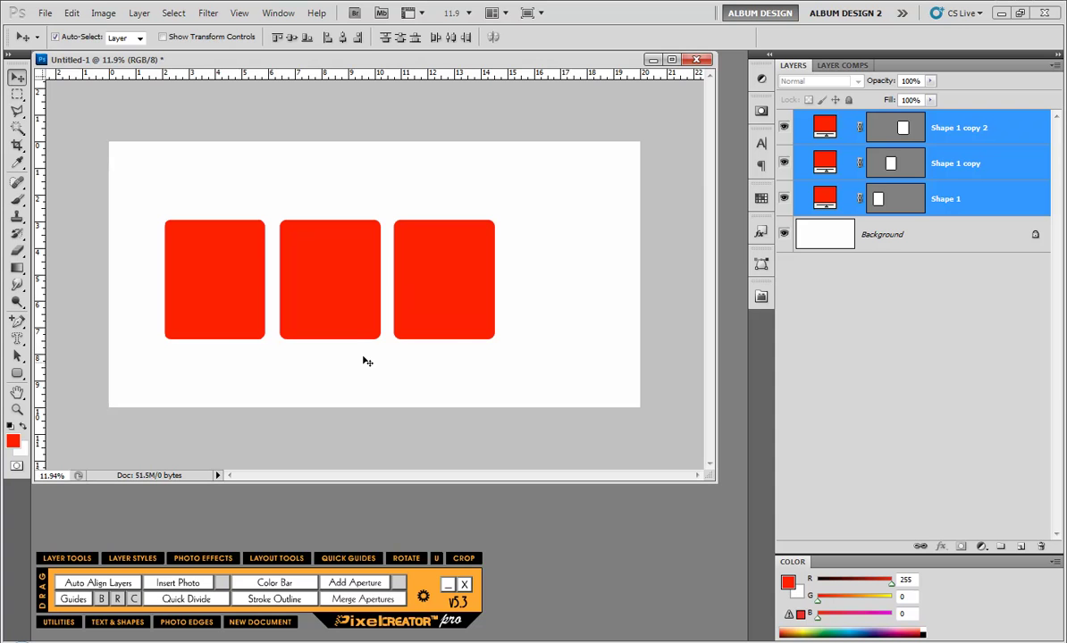
click(99, 583)
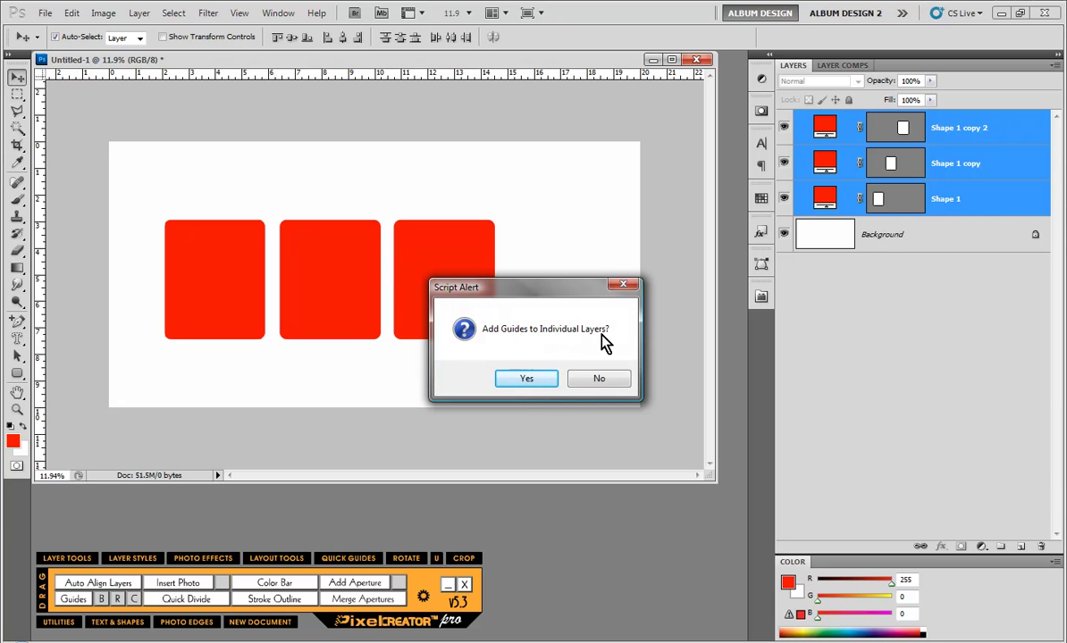
click(603, 380)
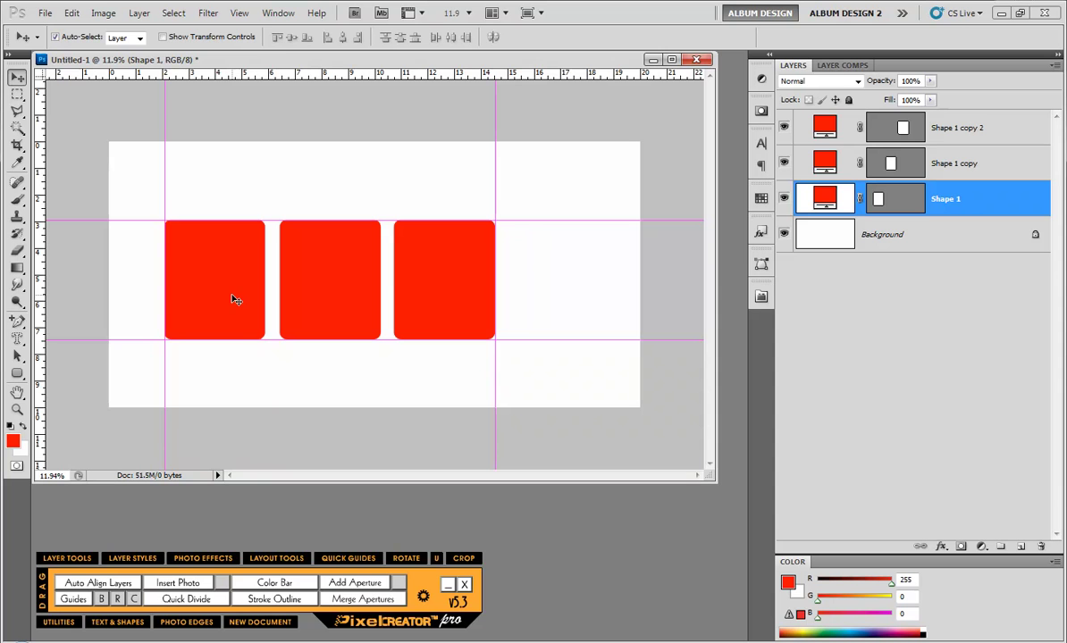
key(ctrl+semicolon)
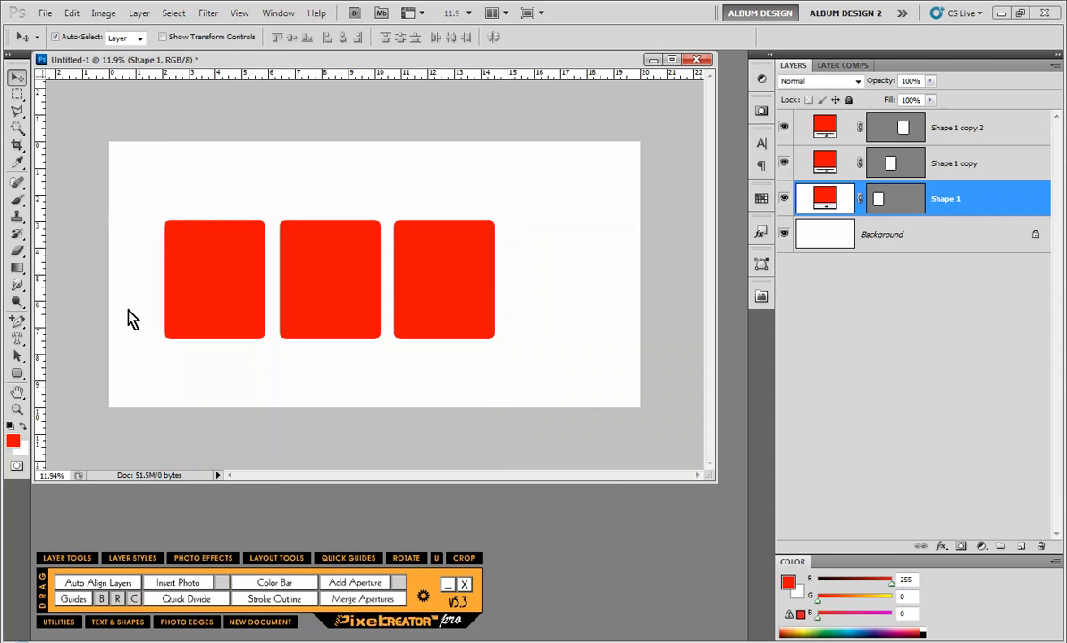
Select all three rounded rectangles, add border guides to each individual layer, and clear the guides.
drag(160, 248, 416, 319)
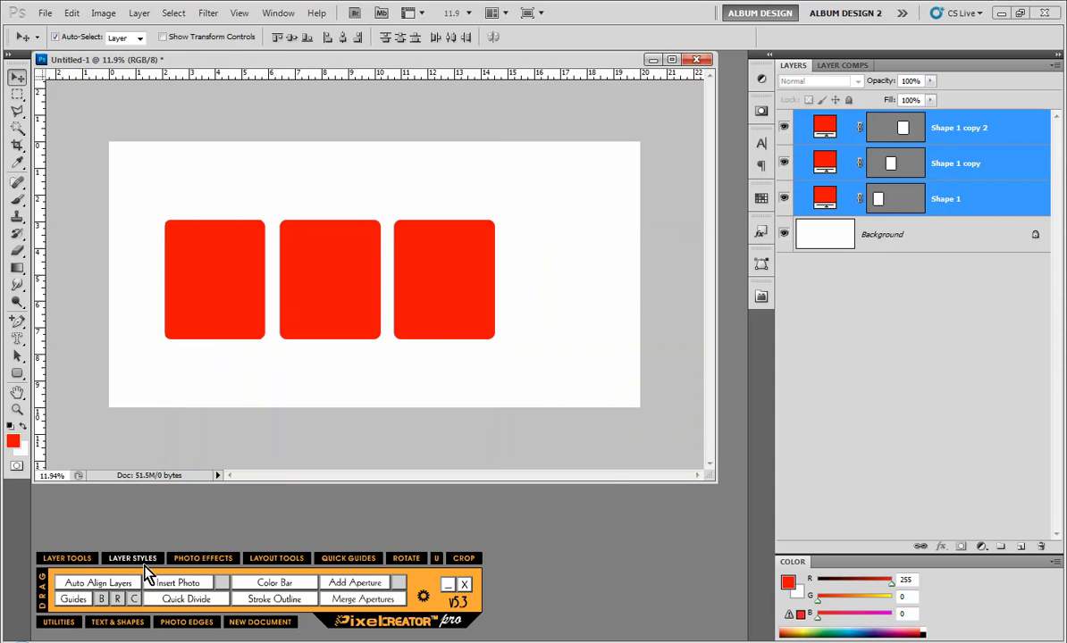
click(103, 607)
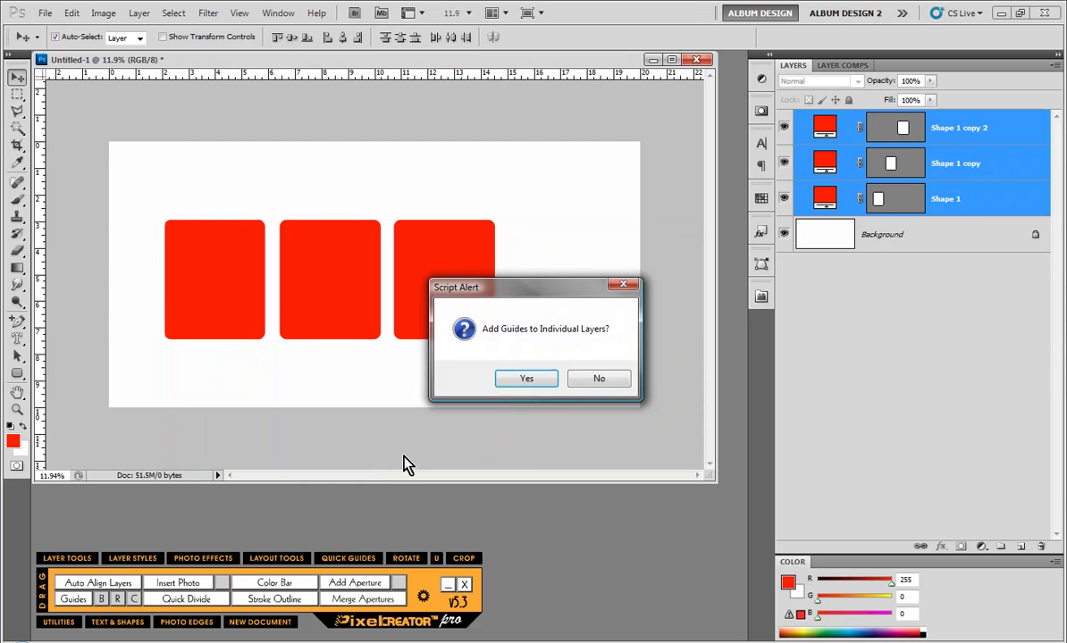
click(526, 379)
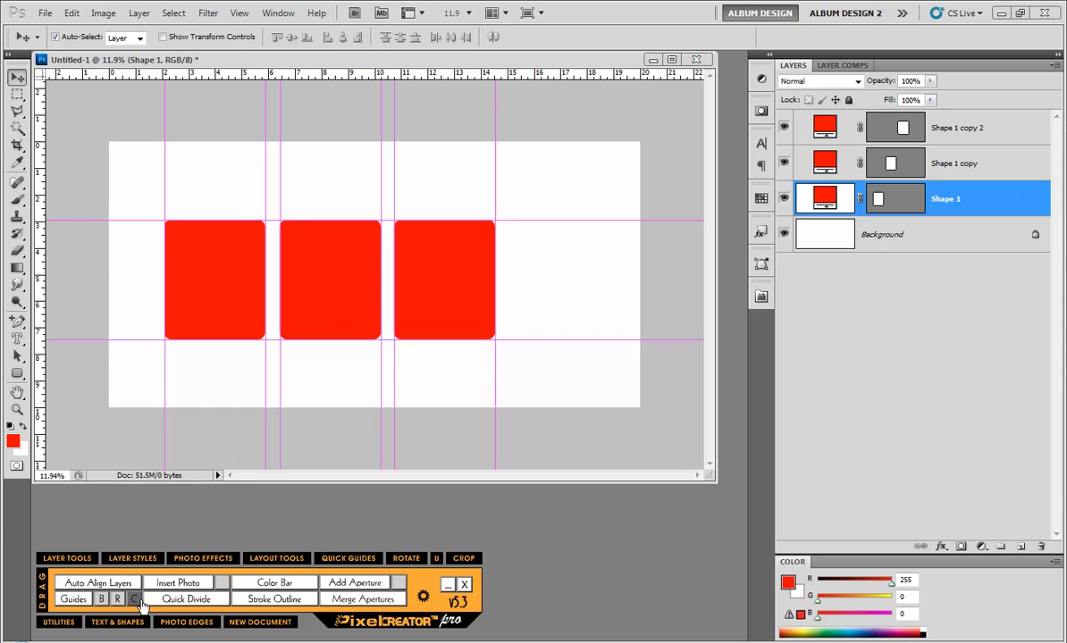
click(92, 604)
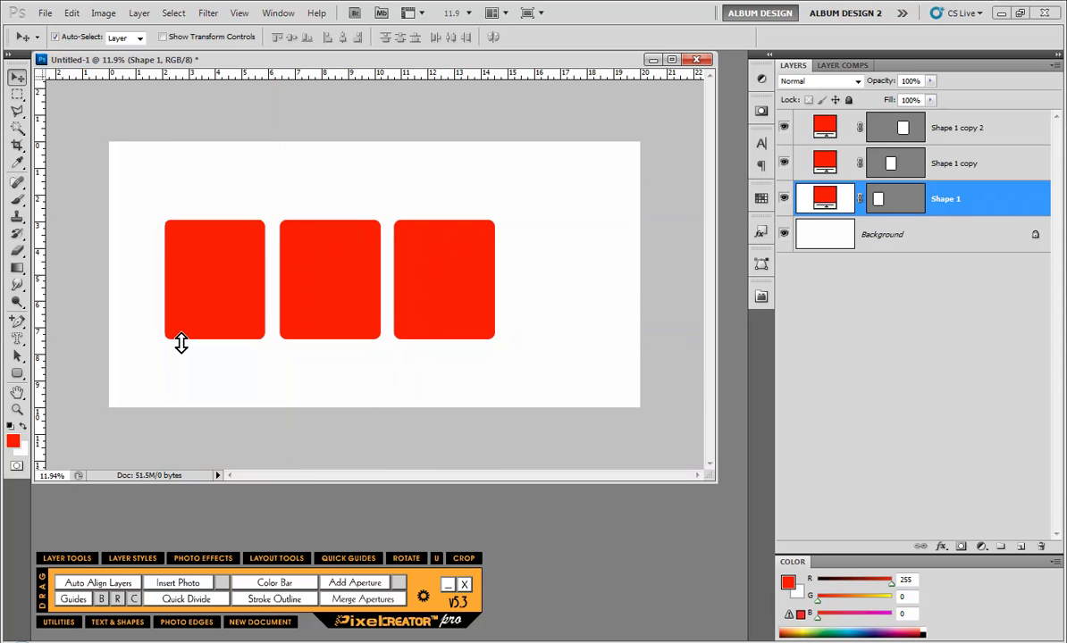
Select the three rounded rectangles and delete them, leaving only the background layer.
click(71, 604)
drag(215, 361, 444, 298)
key(Delete)
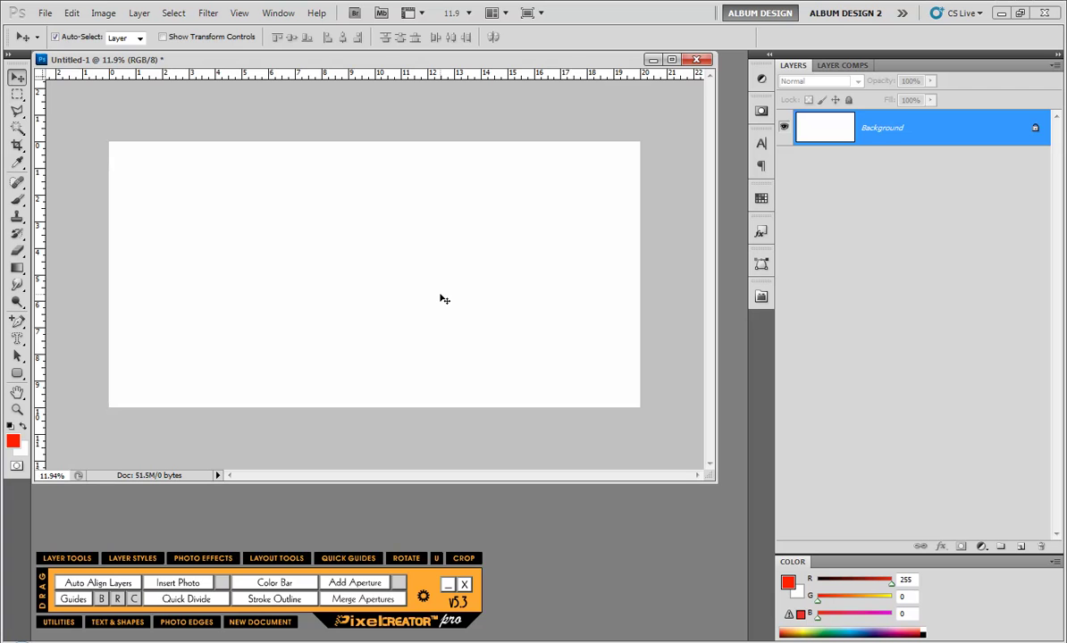
Add centre vertical and centre horizontal guides to the document through the guideline settings.
click(75, 598)
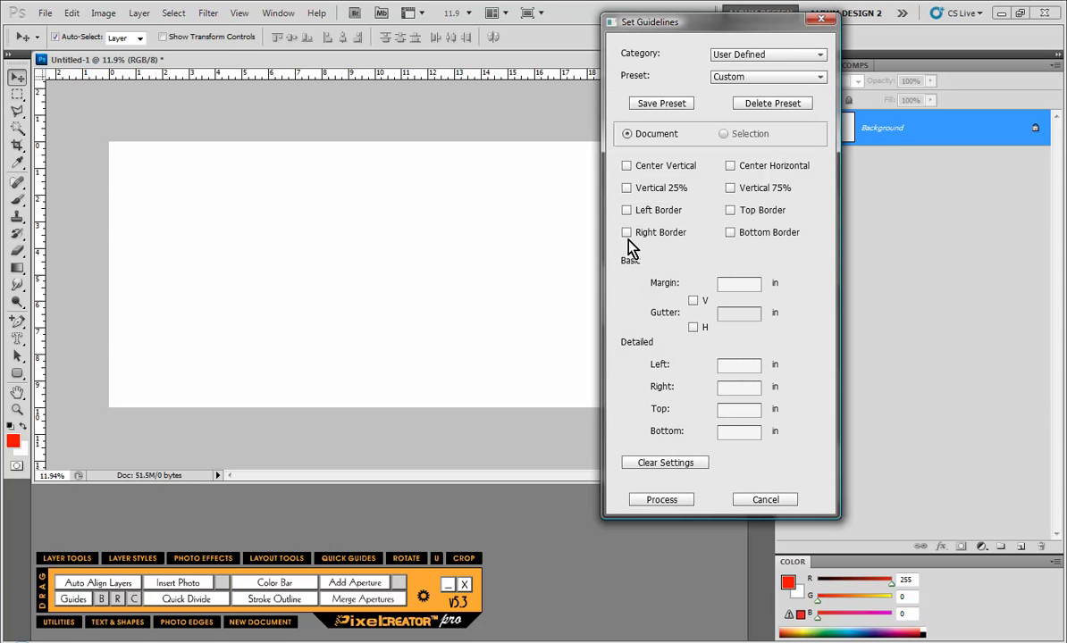
click(628, 166)
click(731, 167)
click(661, 501)
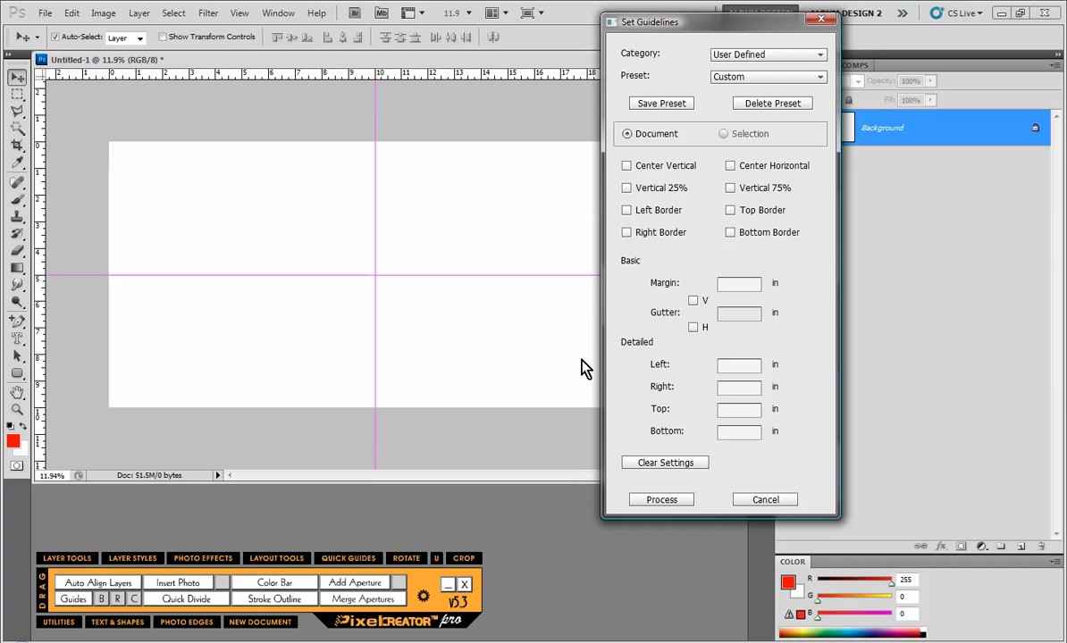
Add left and right border guides to the document, and clear all guides.
click(629, 212)
click(627, 233)
click(679, 502)
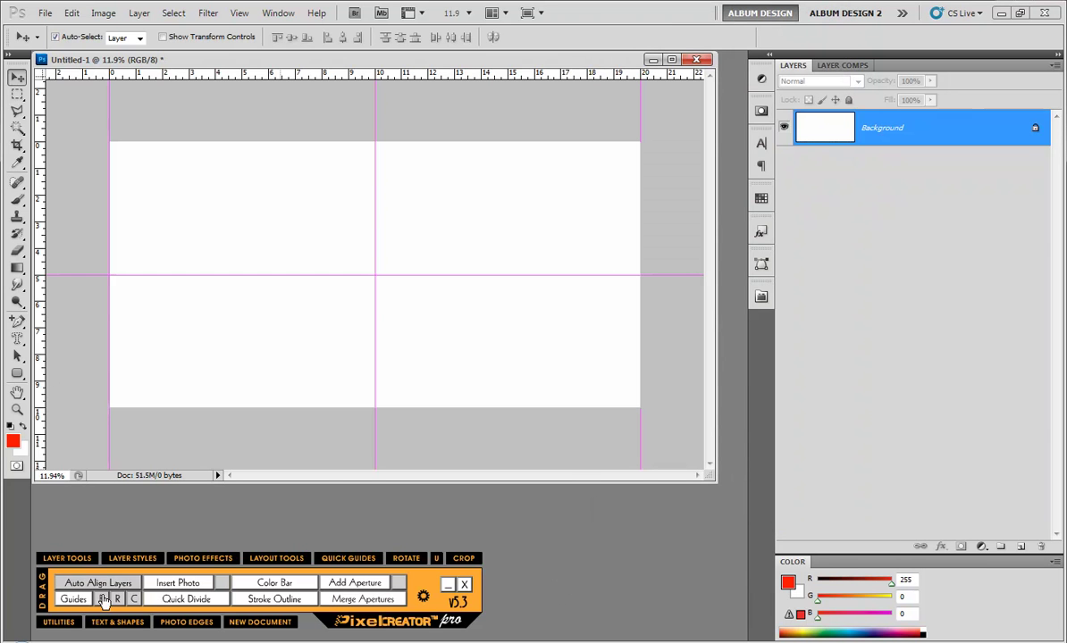
click(134, 601)
Add document margin guides at .125 and .25 in from the edges, and clear the guides.
click(73, 599)
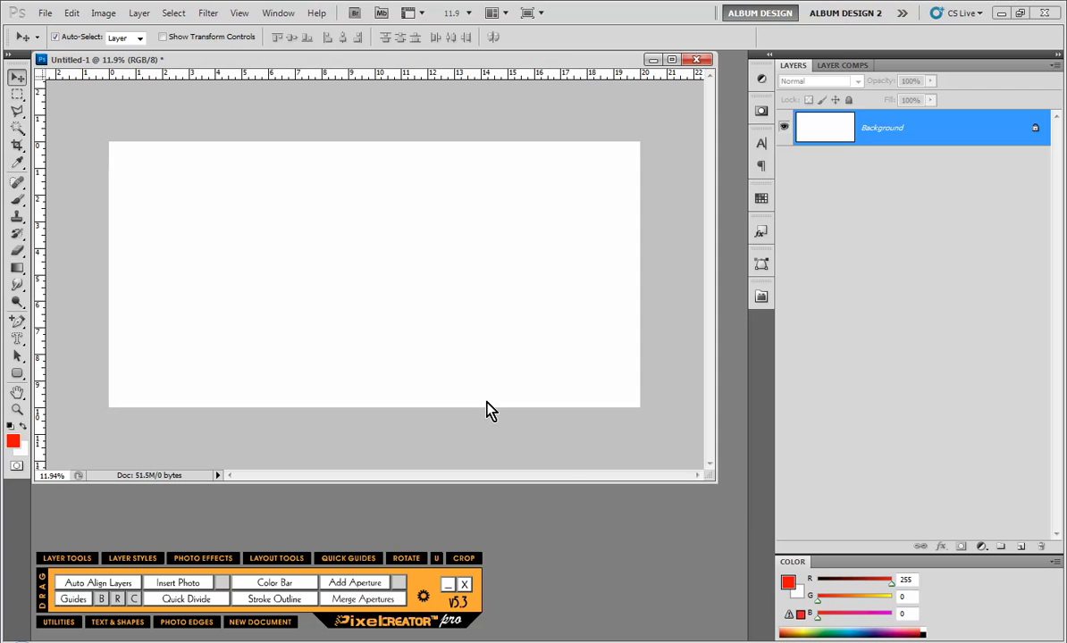
click(738, 282)
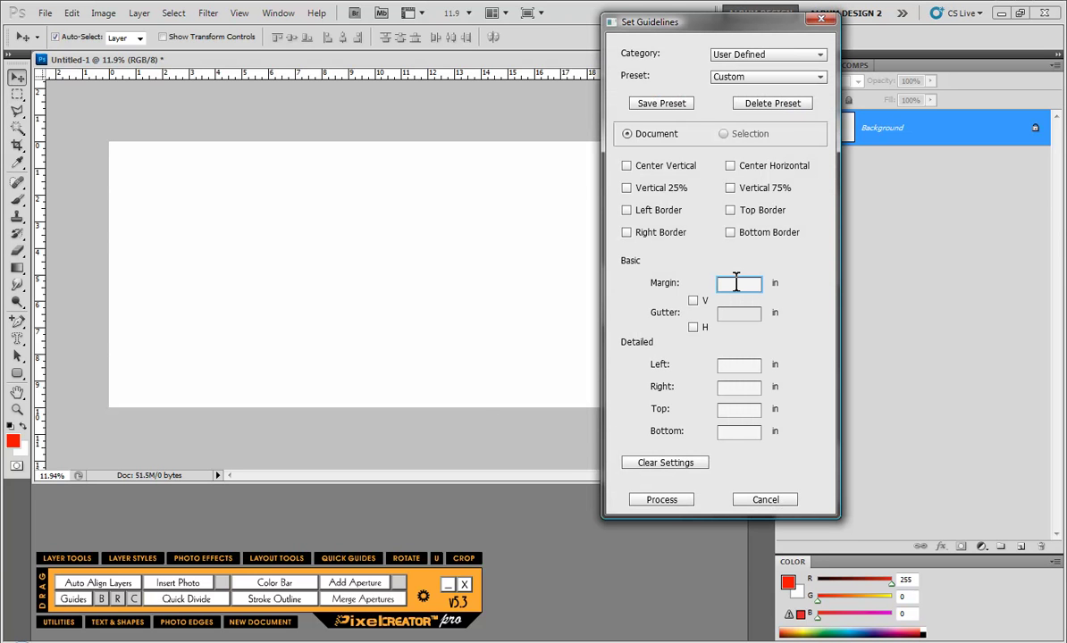
text(.125,.25)
click(644, 499)
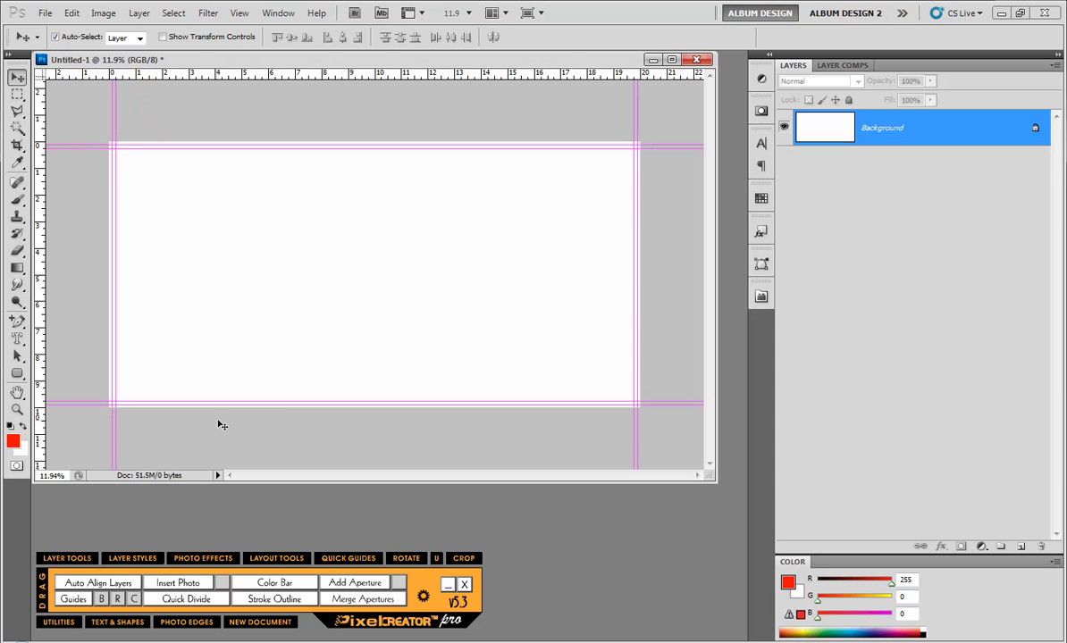
click(134, 600)
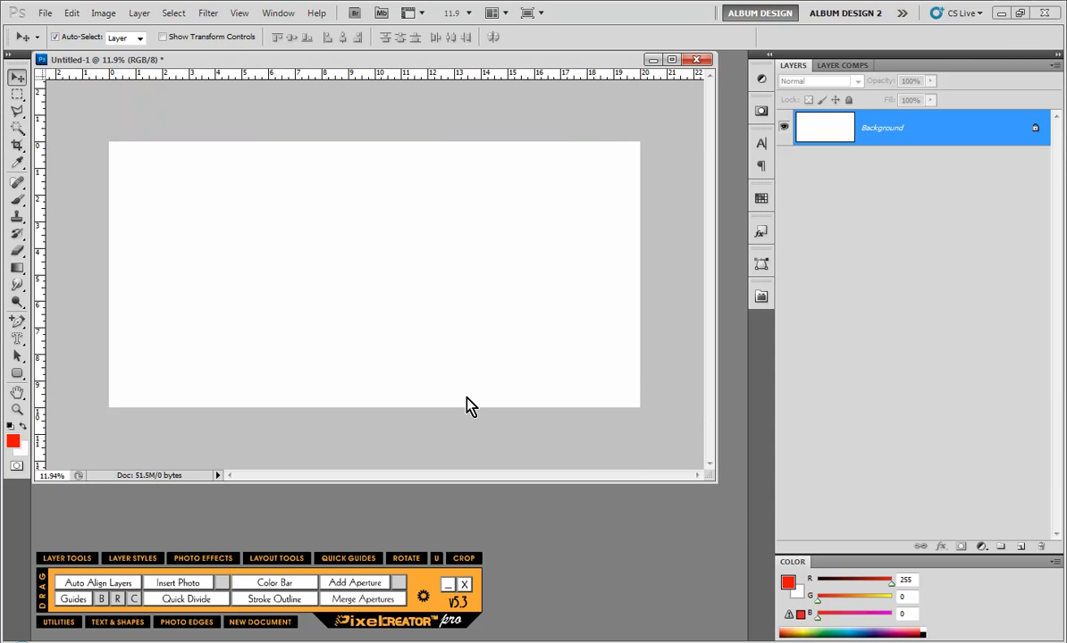
Add document margin guides at -.5 and .5 in, outside and inside the page edges, and clear them.
click(738, 285)
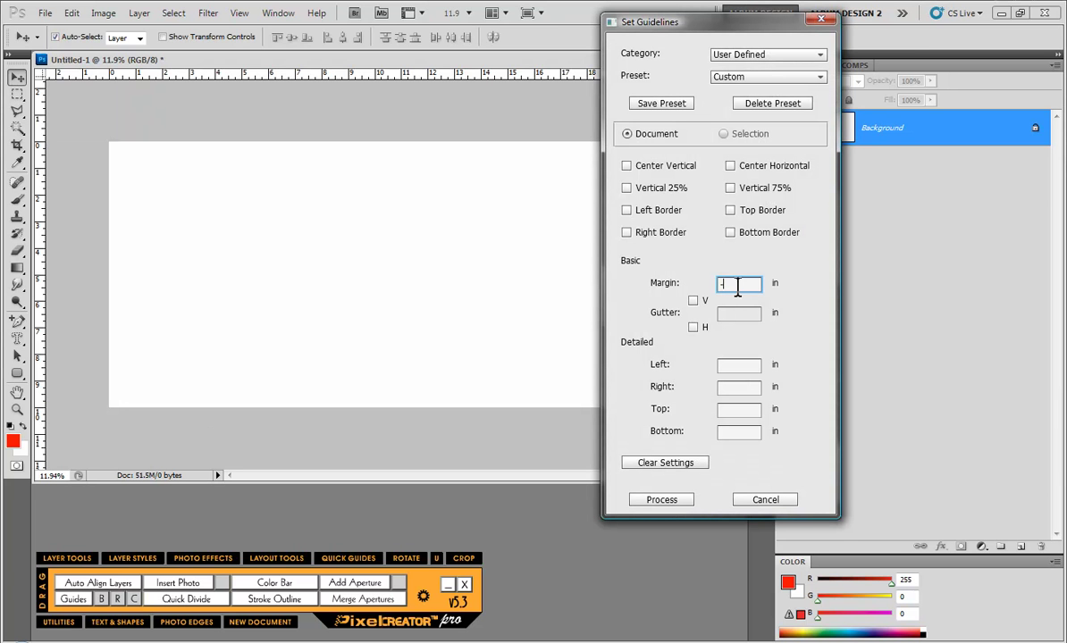
text(-.5,.5)
click(676, 501)
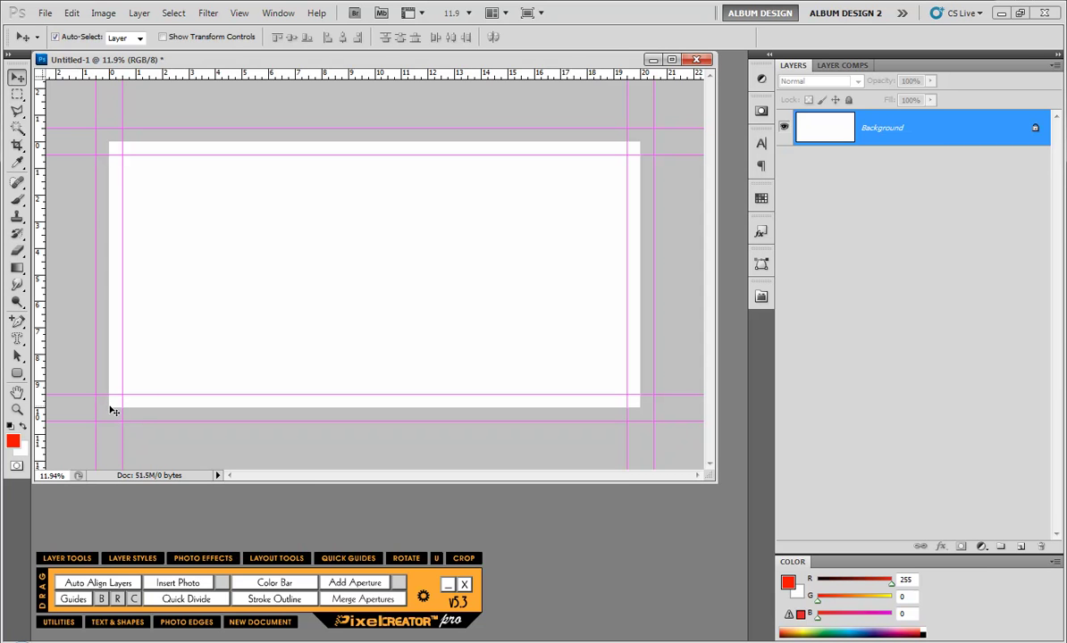
click(134, 604)
Add margin guides outside and inside a rectangular marquee about 4.7 by 6 in on the page's left half, and clear guides and selection.
click(17, 93)
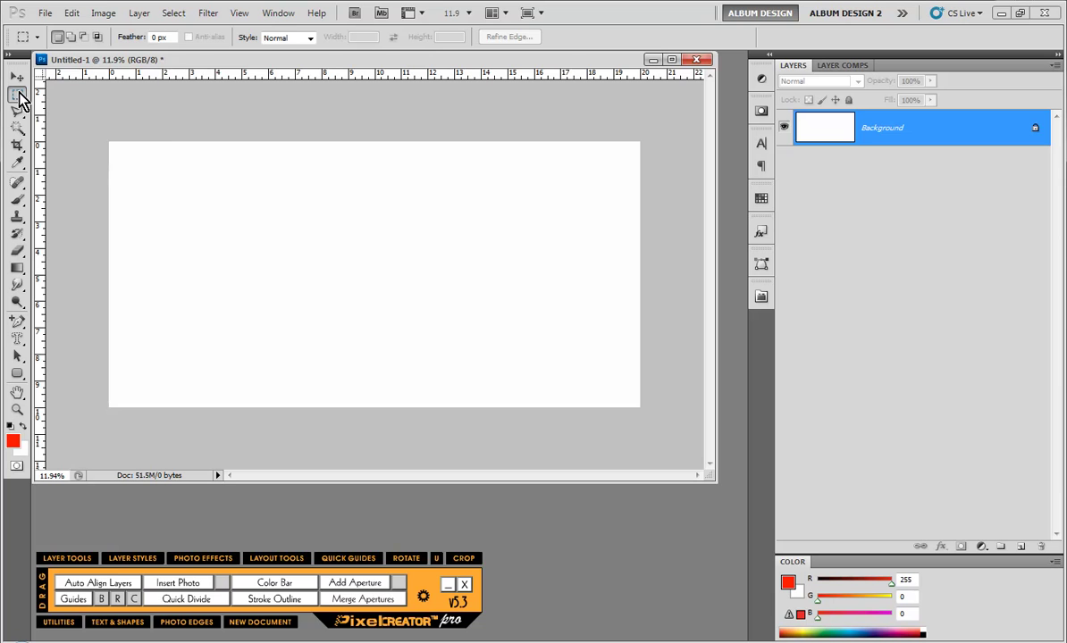
drag(180, 189, 304, 350)
click(73, 599)
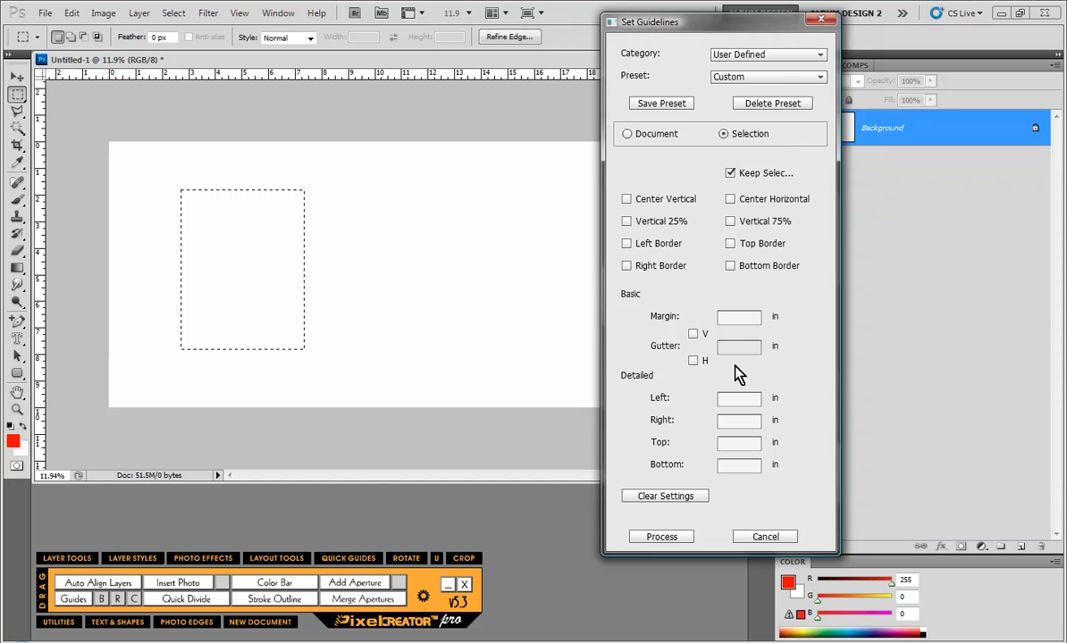
click(745, 315)
click(673, 540)
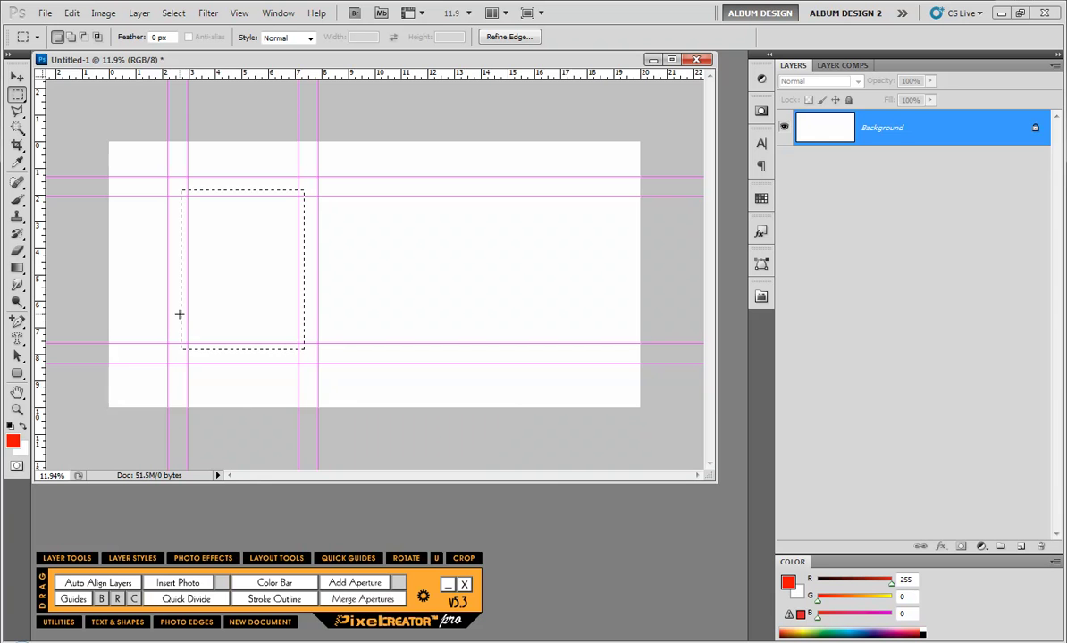
click(135, 598)
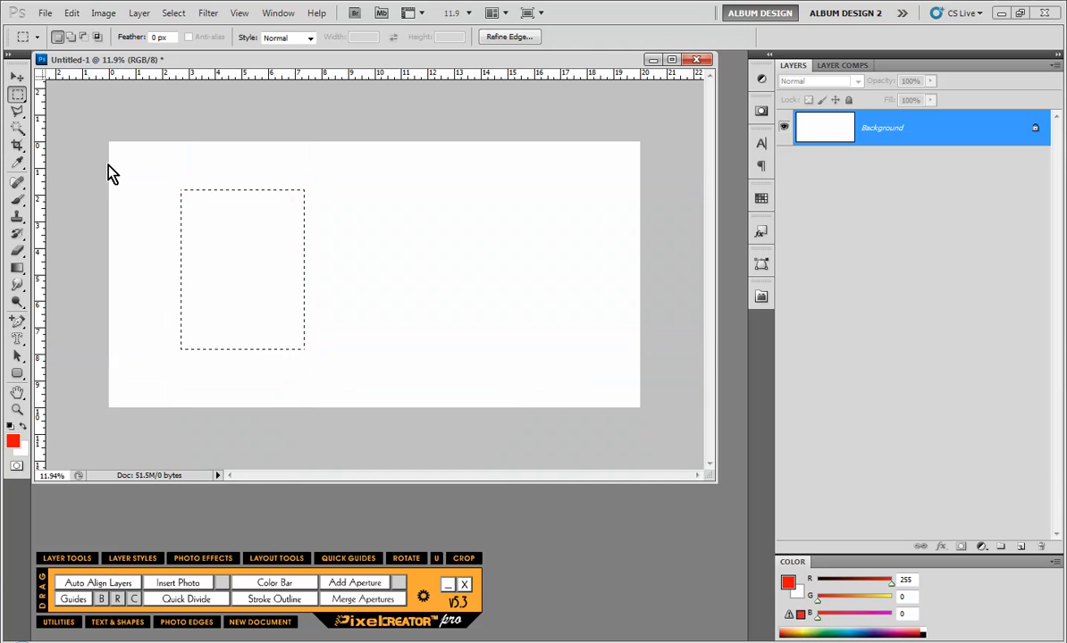
click(334, 309)
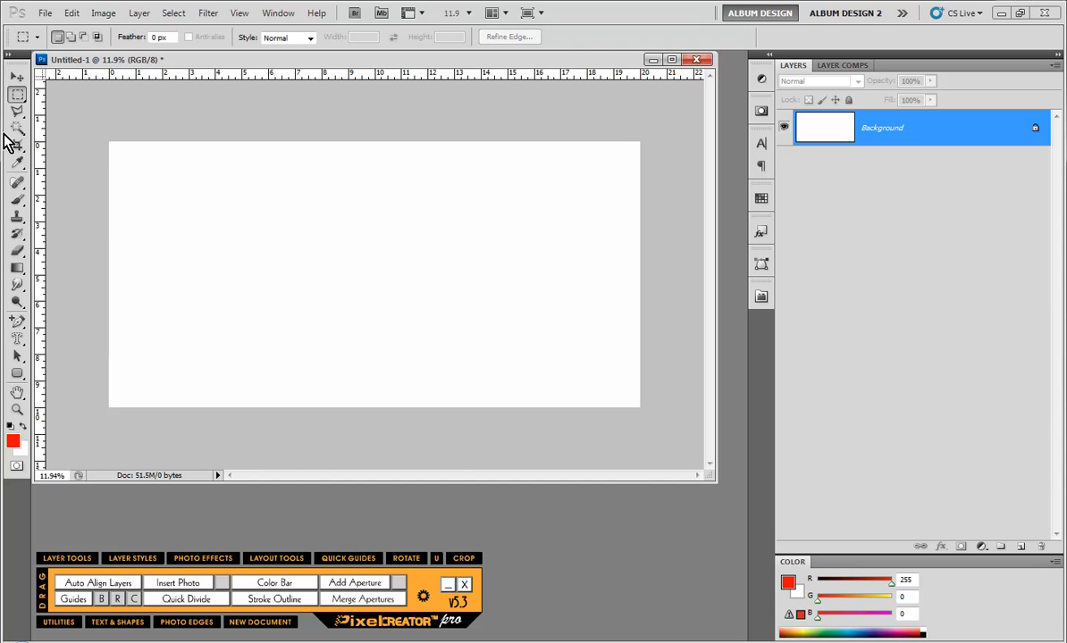
Draw a red rounded rectangle about 4 by 5.7 in left of the page centre and add -.5,.25 in margin guides to it.
click(18, 374)
drag(217, 212, 320, 363)
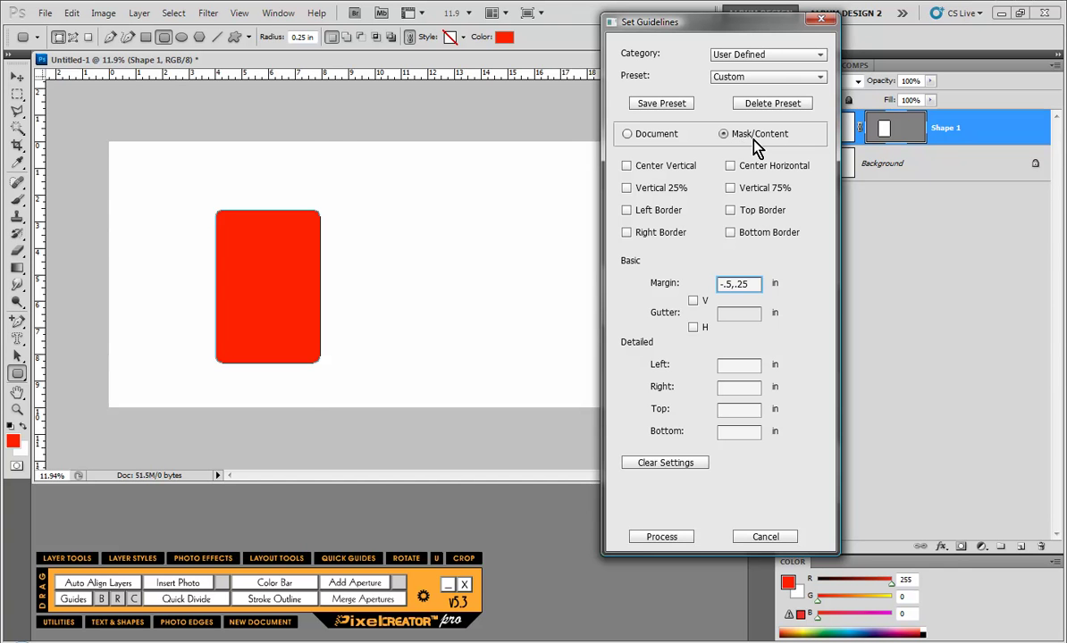
click(688, 539)
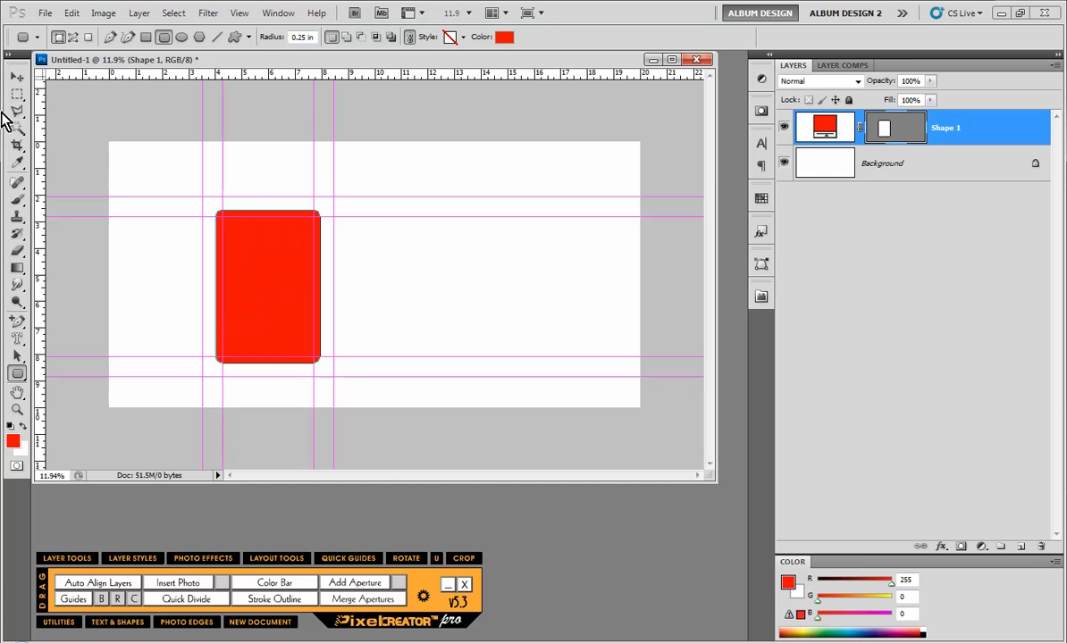
Clear all guides and delete the red rounded rectangle.
click(133, 600)
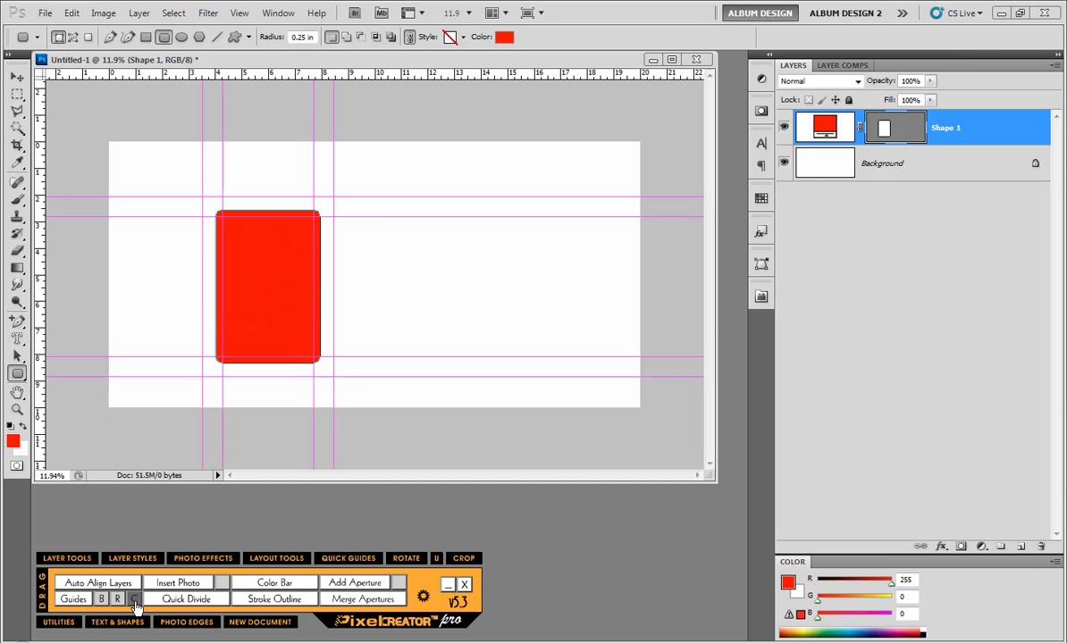
click(17, 77)
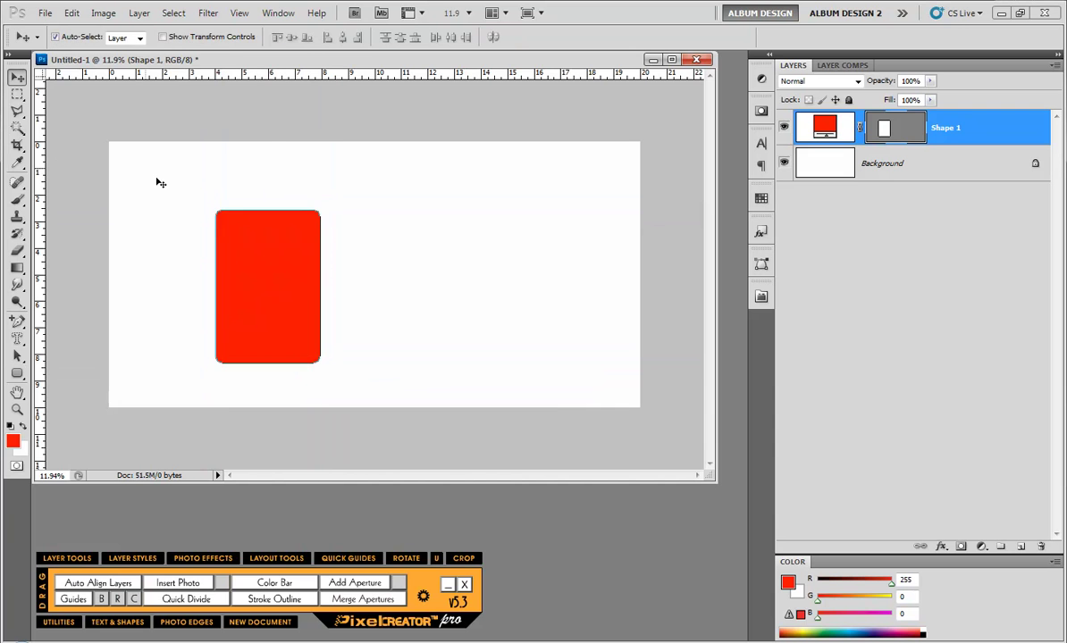
click(280, 259)
key(Delete)
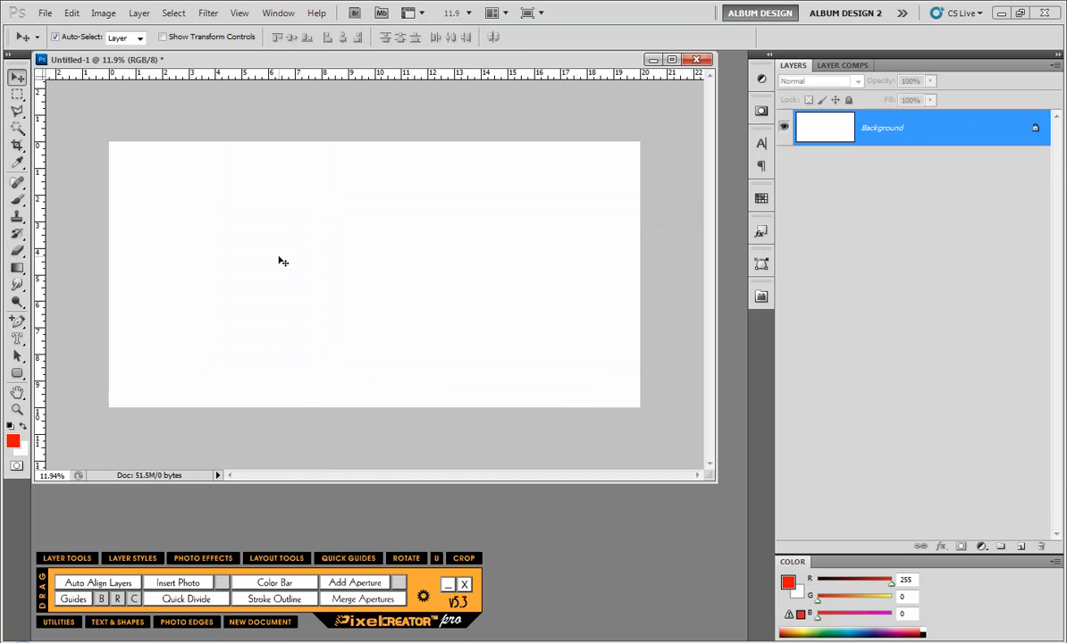
Draw a red rectangle shape about 9 by 5.3 in in the middle of the page.
click(17, 373)
click(80, 370)
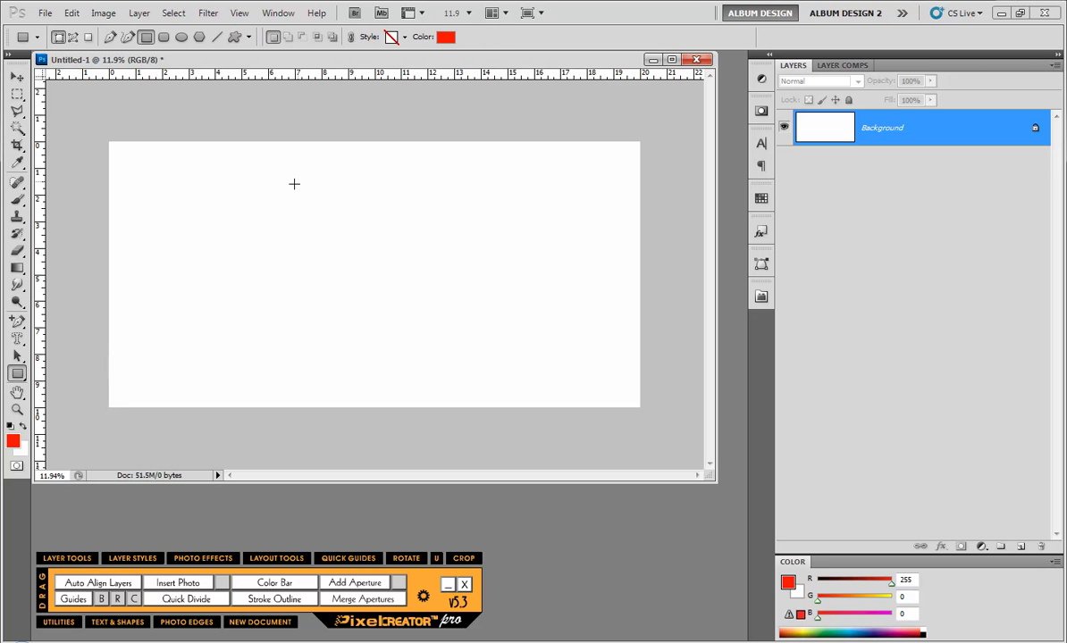
drag(256, 206, 493, 347)
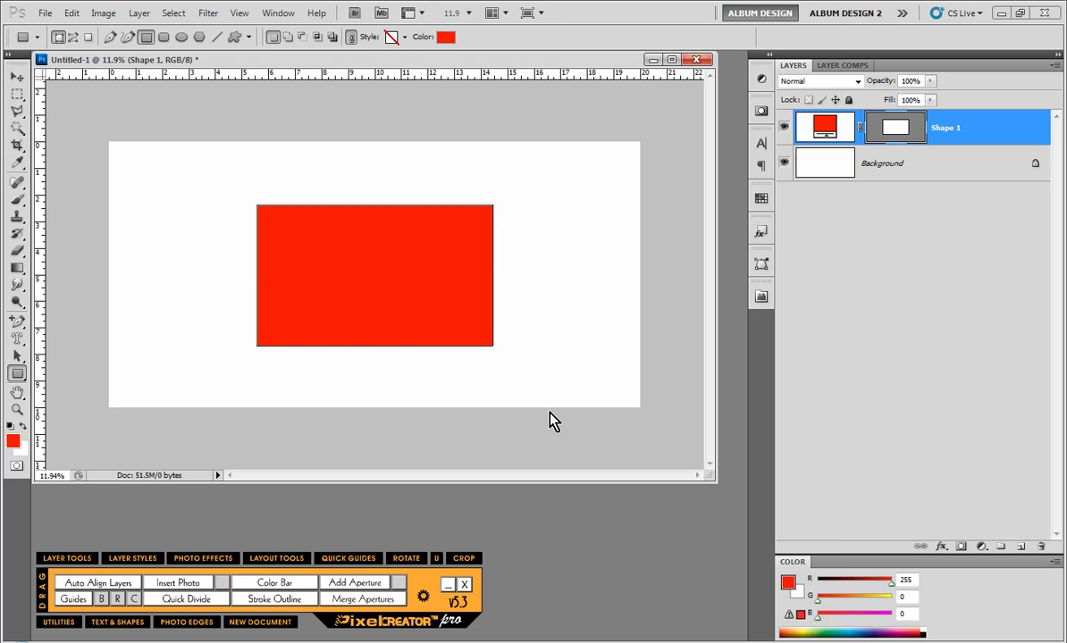
Add .375 in margin guides inside the red rectangle, based on its mask/content.
click(730, 282)
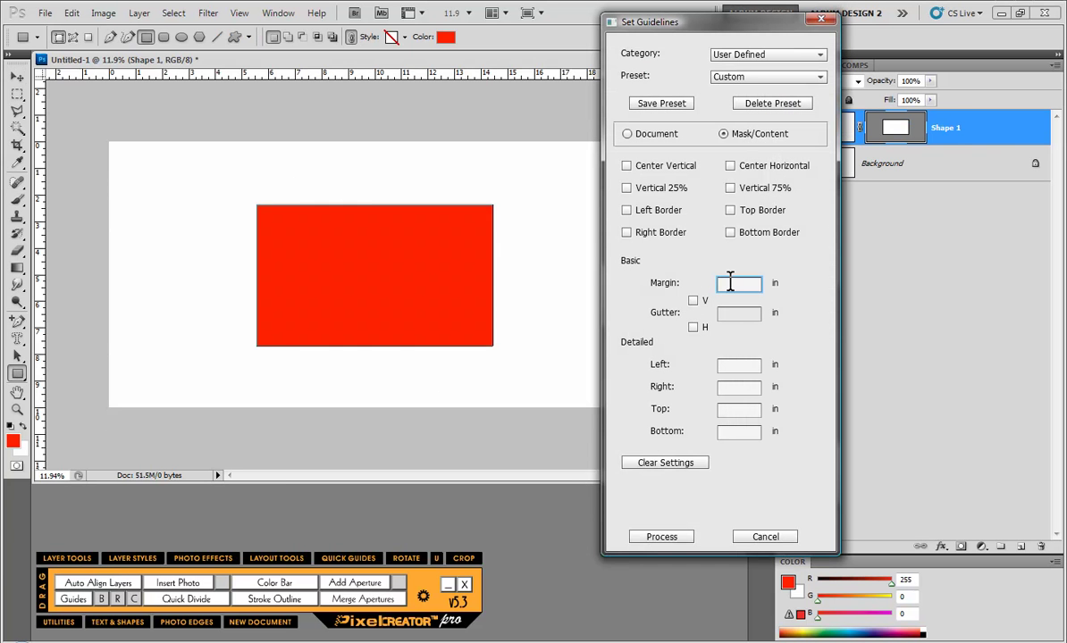
text(.375)
click(675, 536)
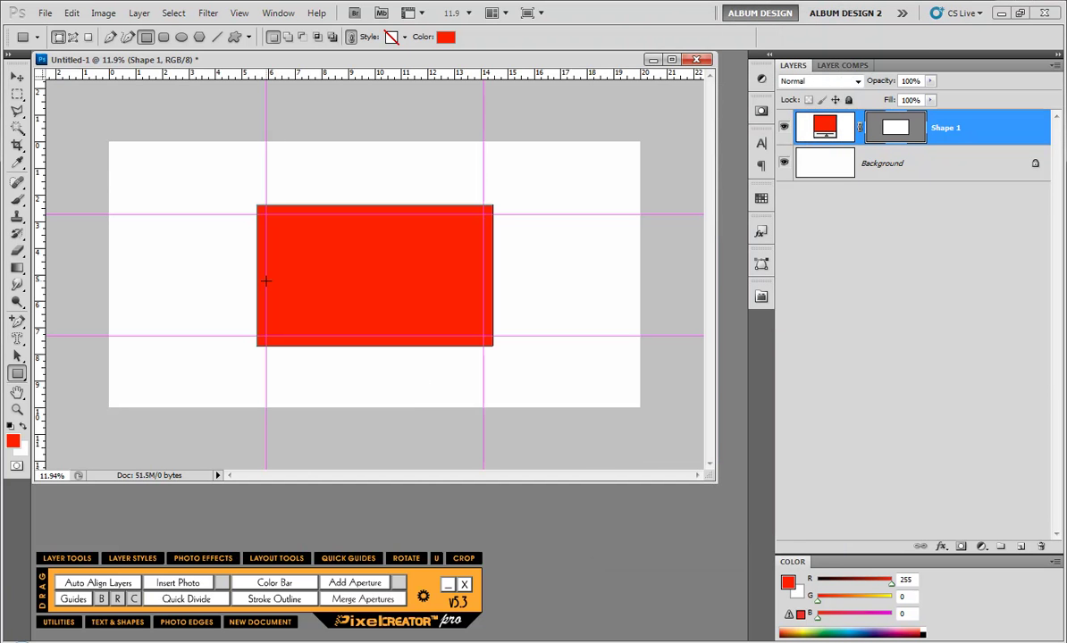
Subtract an inner rectangle along the margin guides from the red shape to form a frame, and hide its path outline.
key(alt)
drag(268, 214, 484, 339)
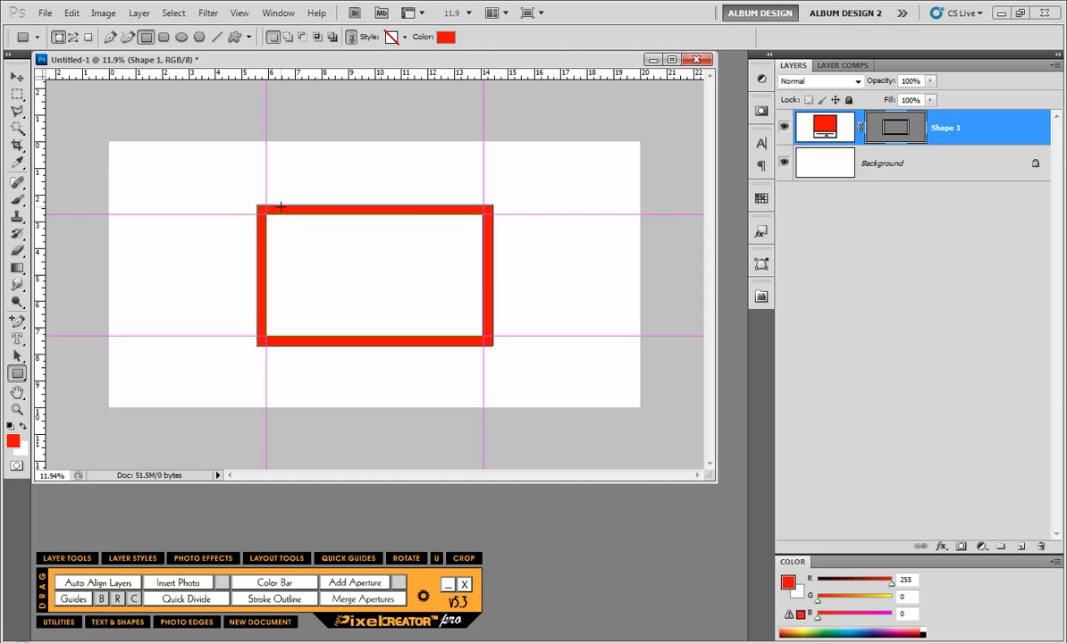
click(17, 77)
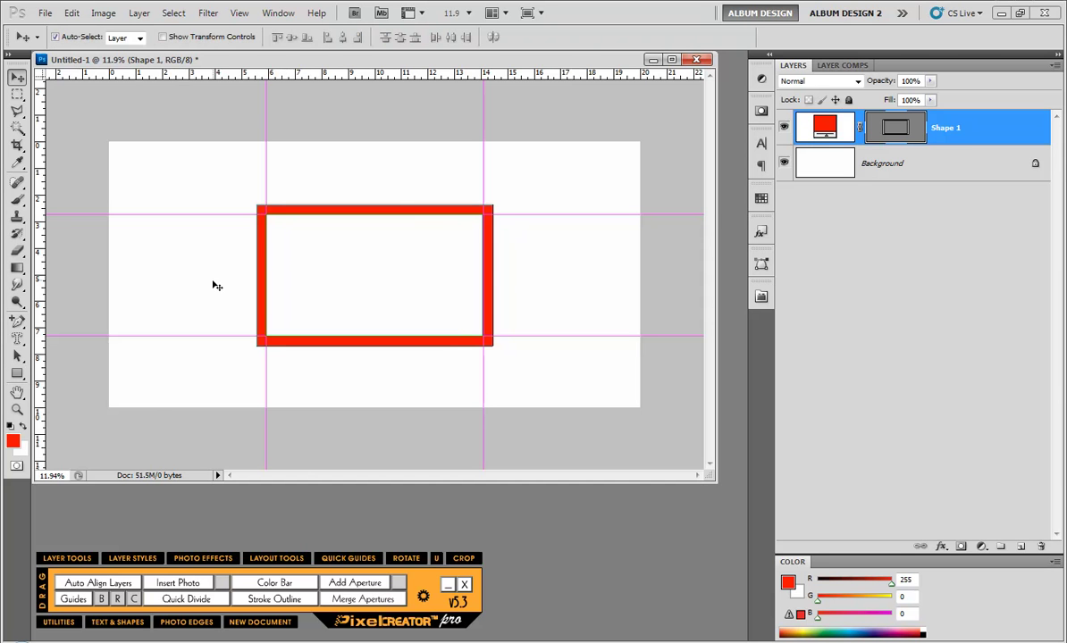
click(228, 275)
click(261, 298)
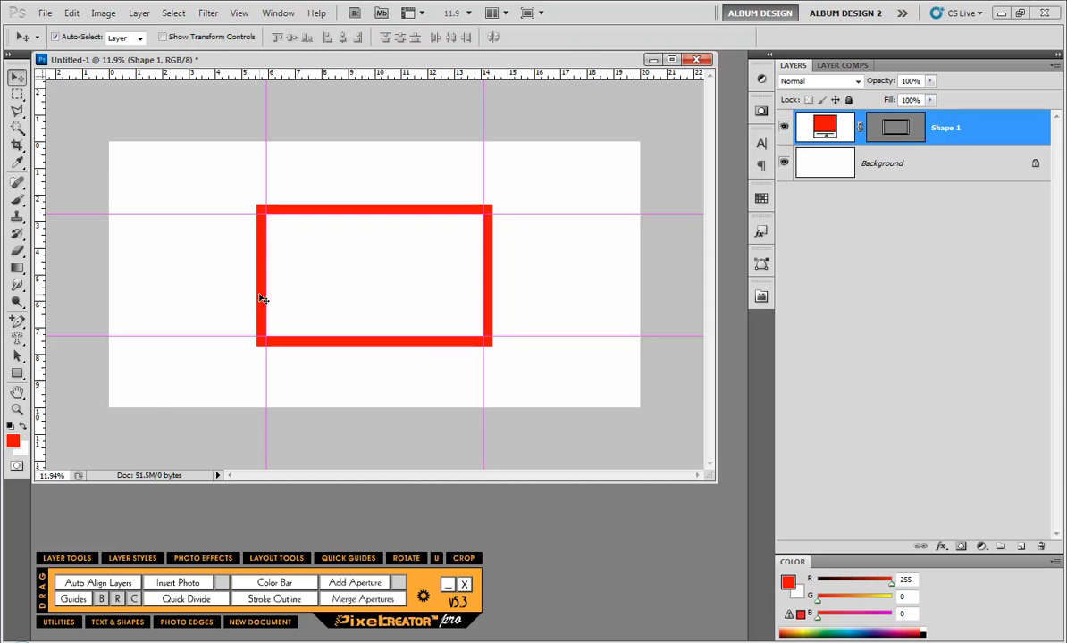
Replace the custom shapes with PhotoPerks - On The Vine Floral Vol. 2 without saving the current set, and choose a horizontal flower shape.
click(17, 373)
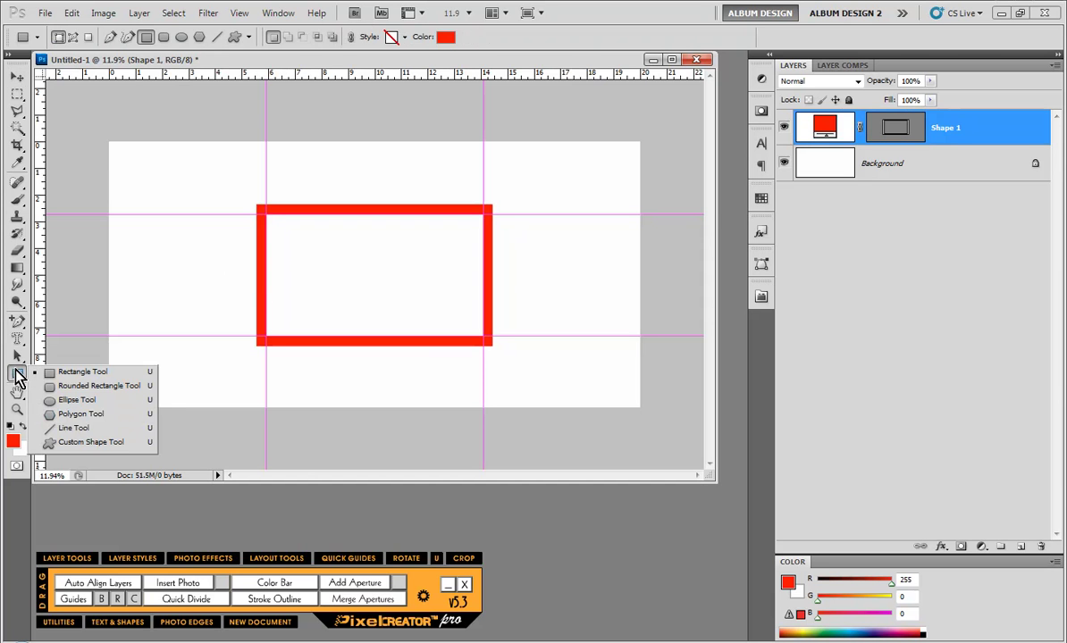
click(77, 444)
click(295, 37)
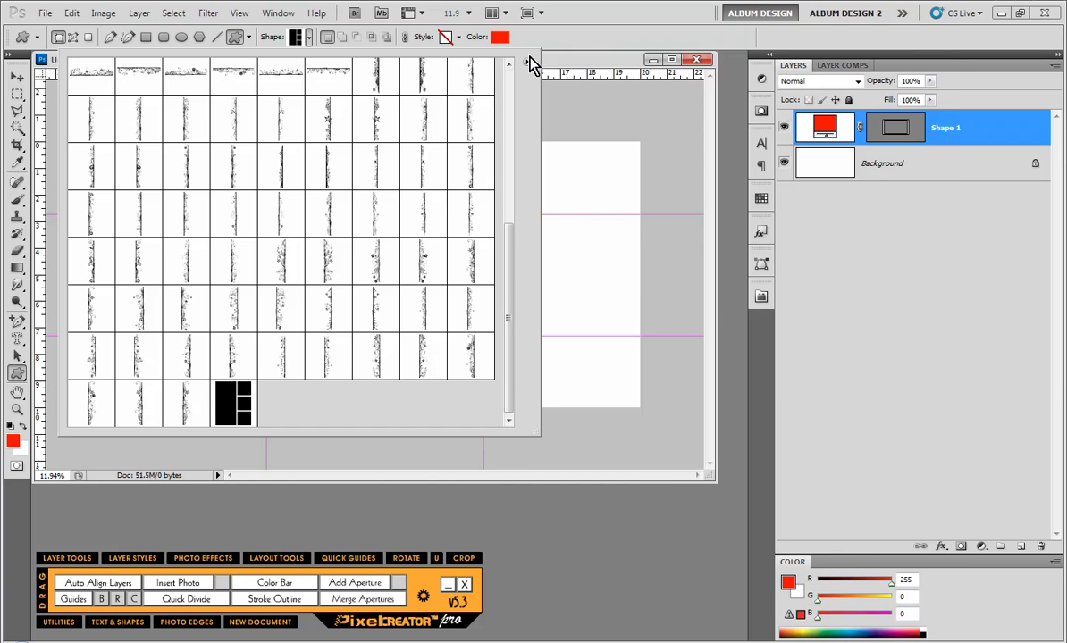
click(526, 61)
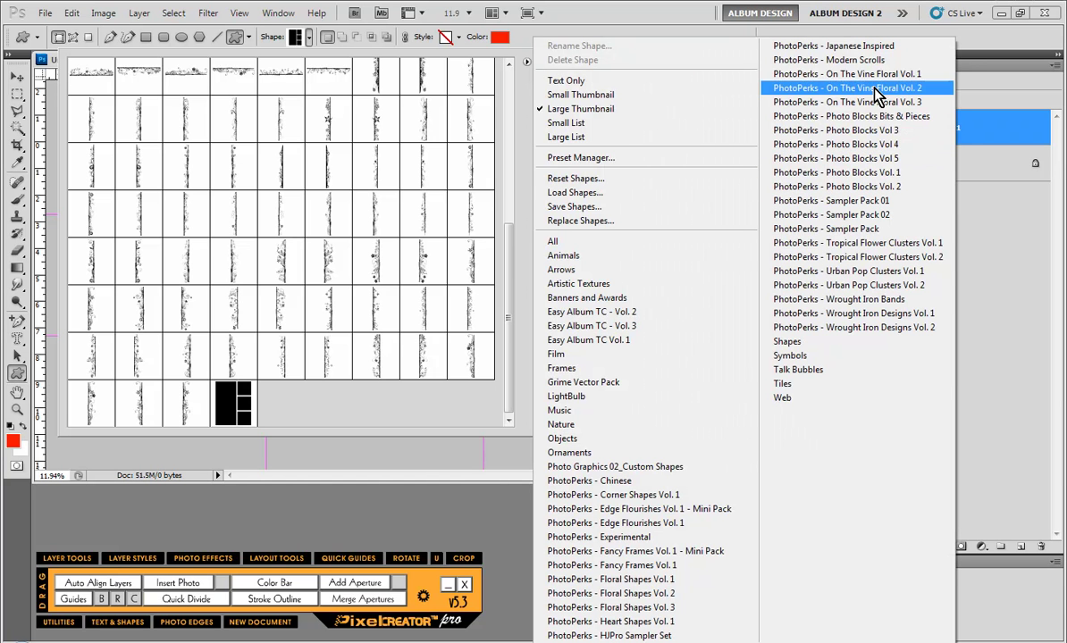
click(874, 90)
click(471, 252)
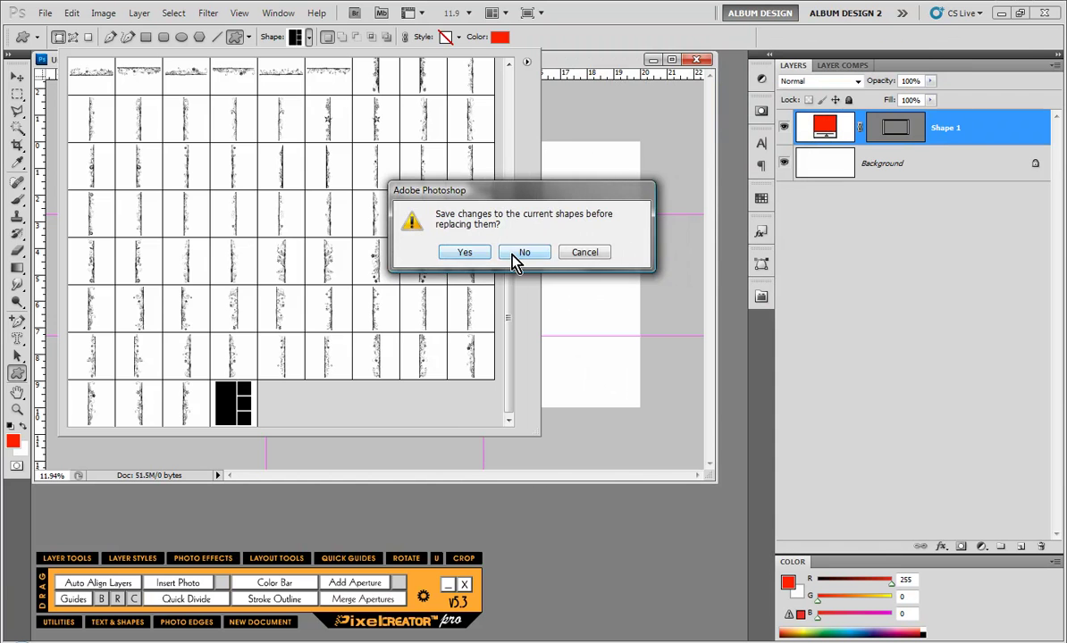
click(515, 255)
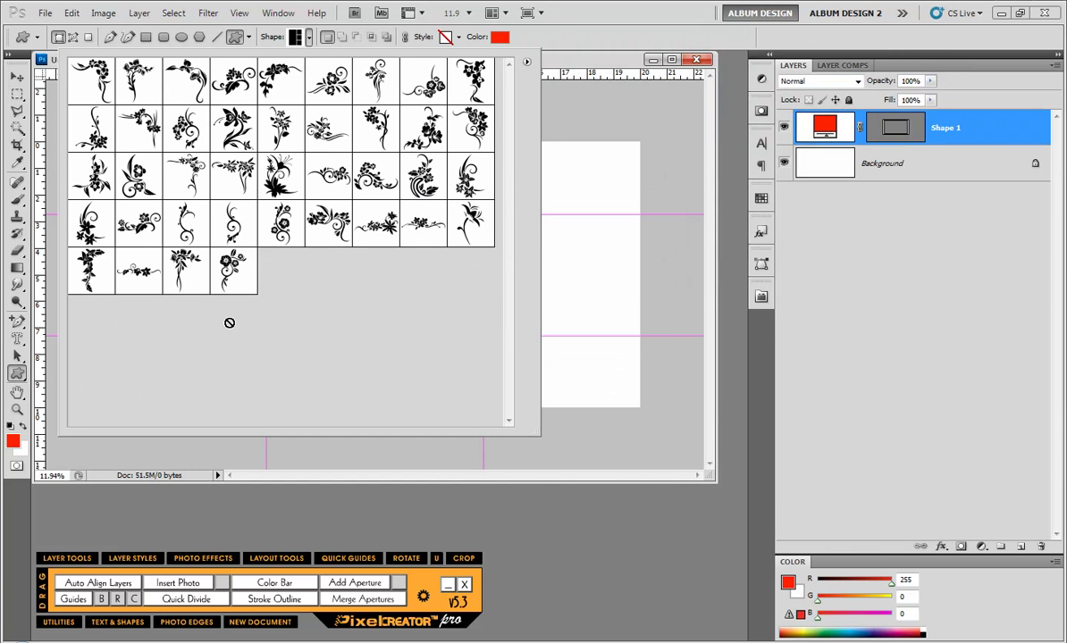
click(353, 228)
click(517, 298)
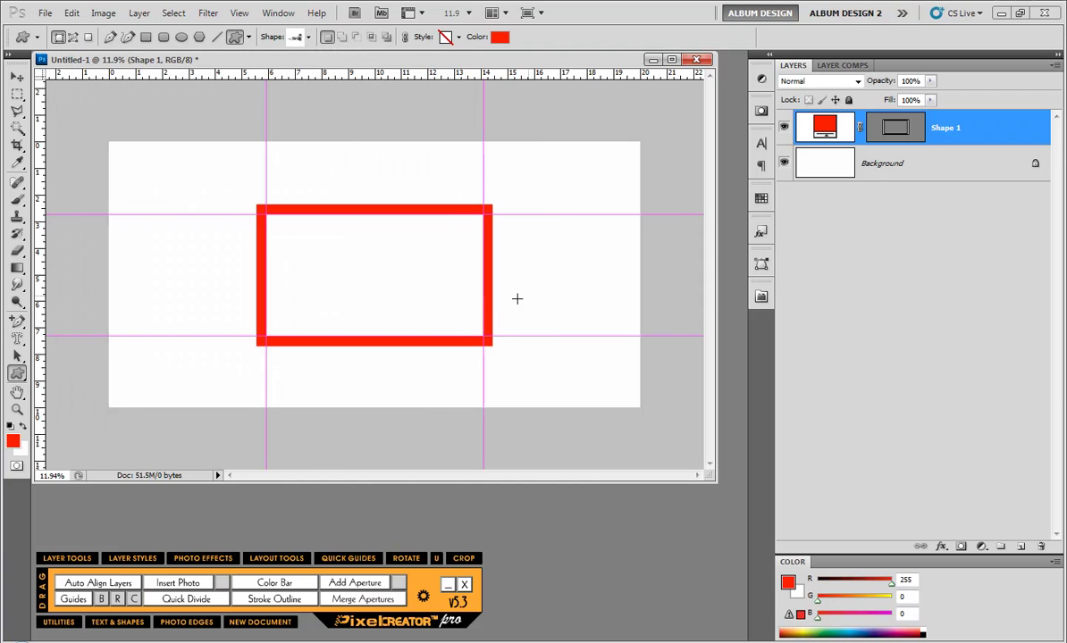
Draw the floral shape as a separate layer over the frame's lower-right corner, and undo it.
drag(517, 300, 412, 386)
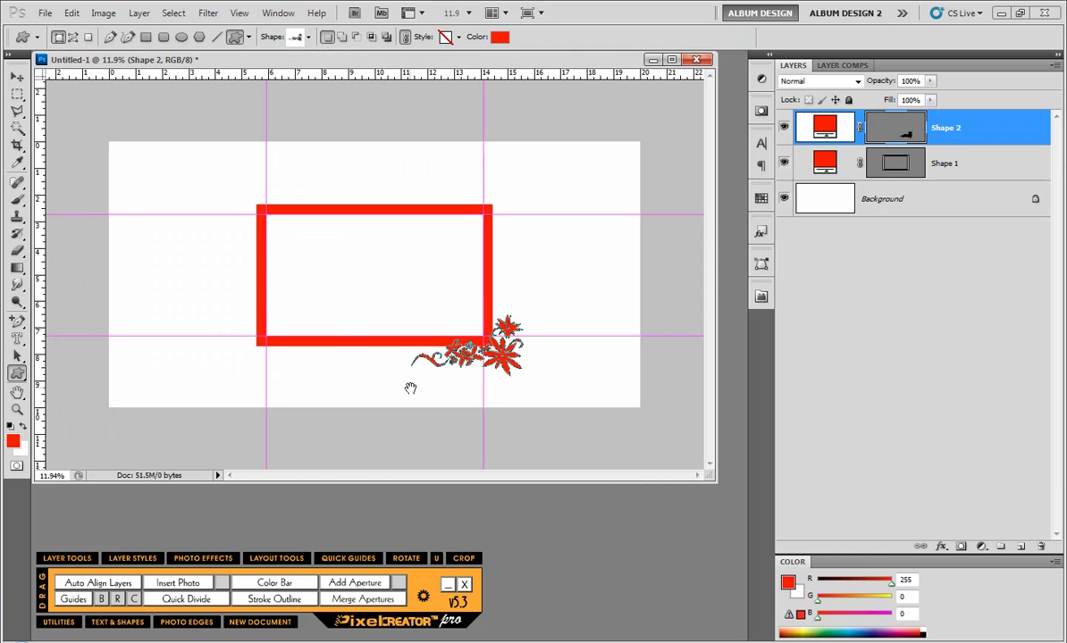
key(ctrl+z)
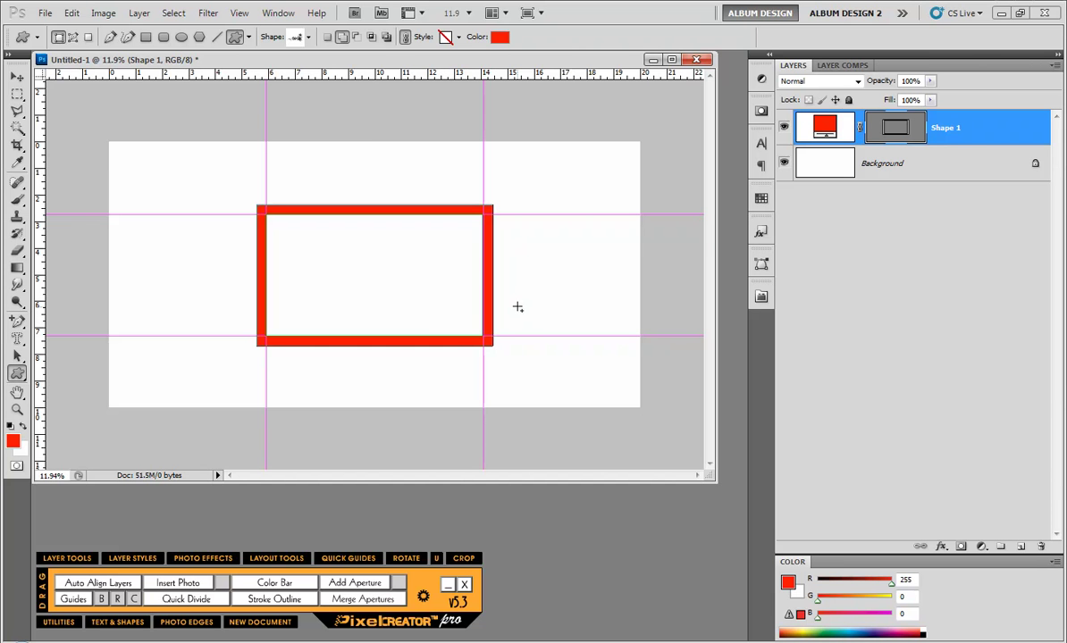
Add the floral shape to the frame's own shape layer over its lower-right corner, and deselect the layer.
drag(516, 304, 400, 411)
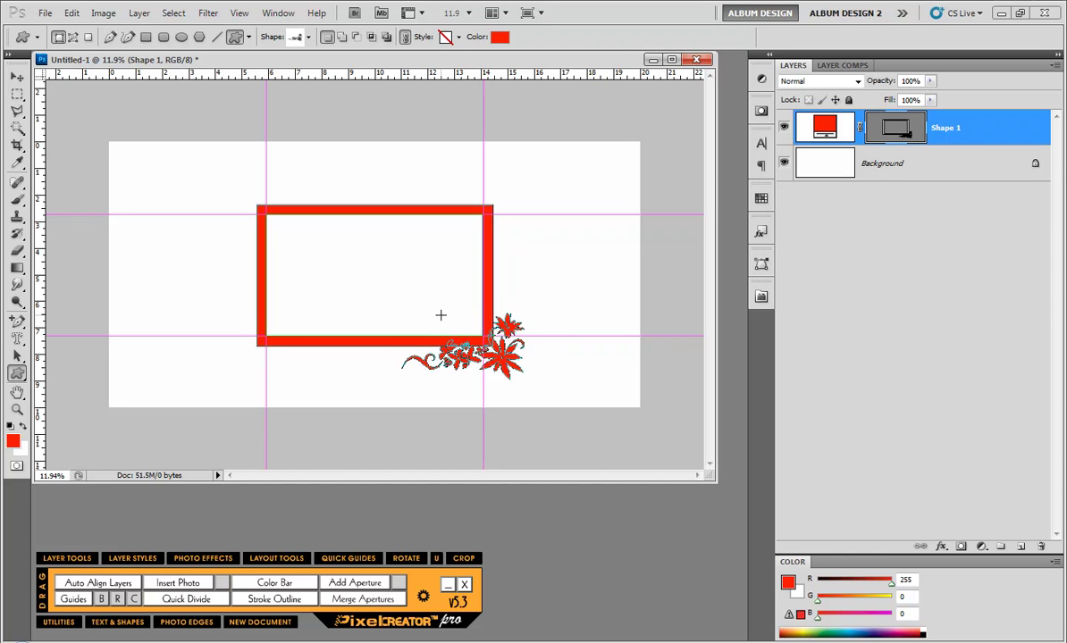
click(17, 78)
click(188, 286)
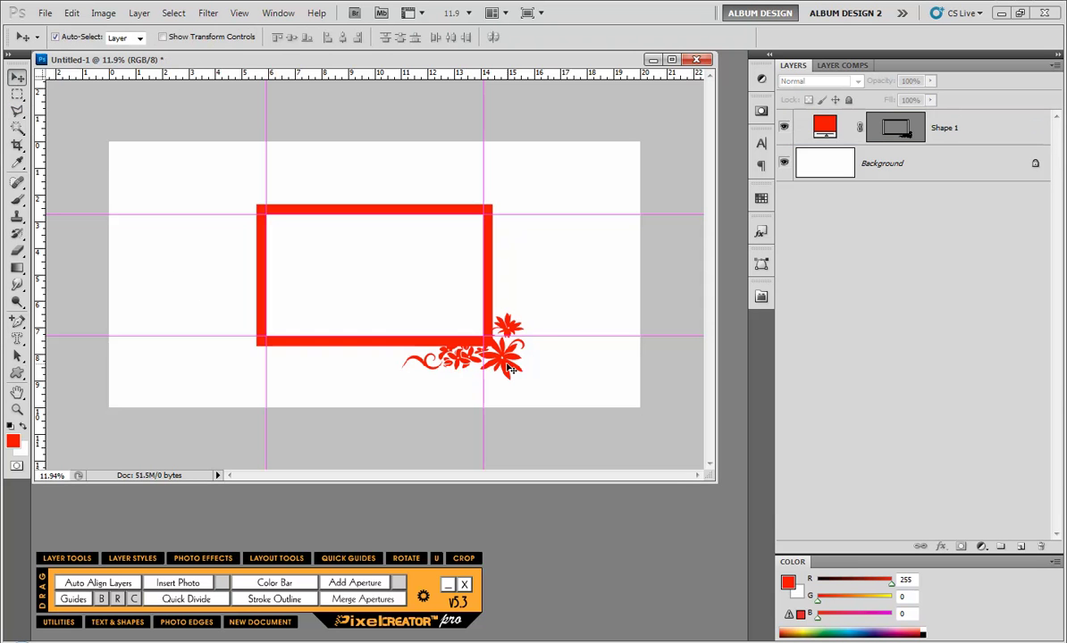
Move the combined frame and floral shape slightly left, and delete its layer.
click(452, 337)
mouse_move(505, 363)
mouse_down()
mouse_move(466, 339)
mouse_move(402, 362)
mouse_move(517, 368)
mouse_move(494, 360)
mouse_up()
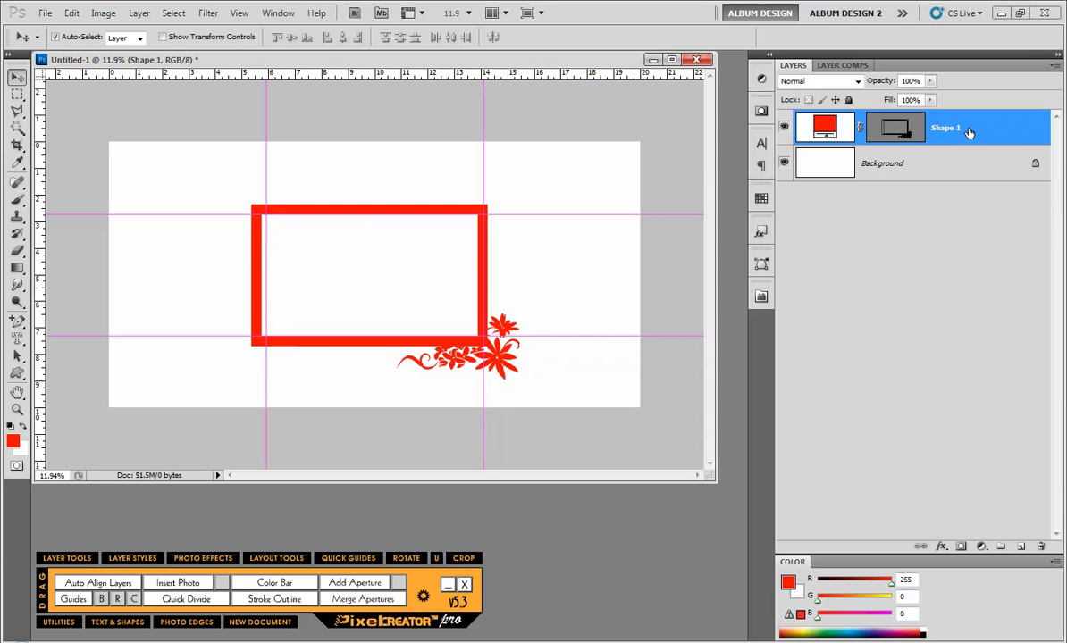
drag(970, 132, 1040, 546)
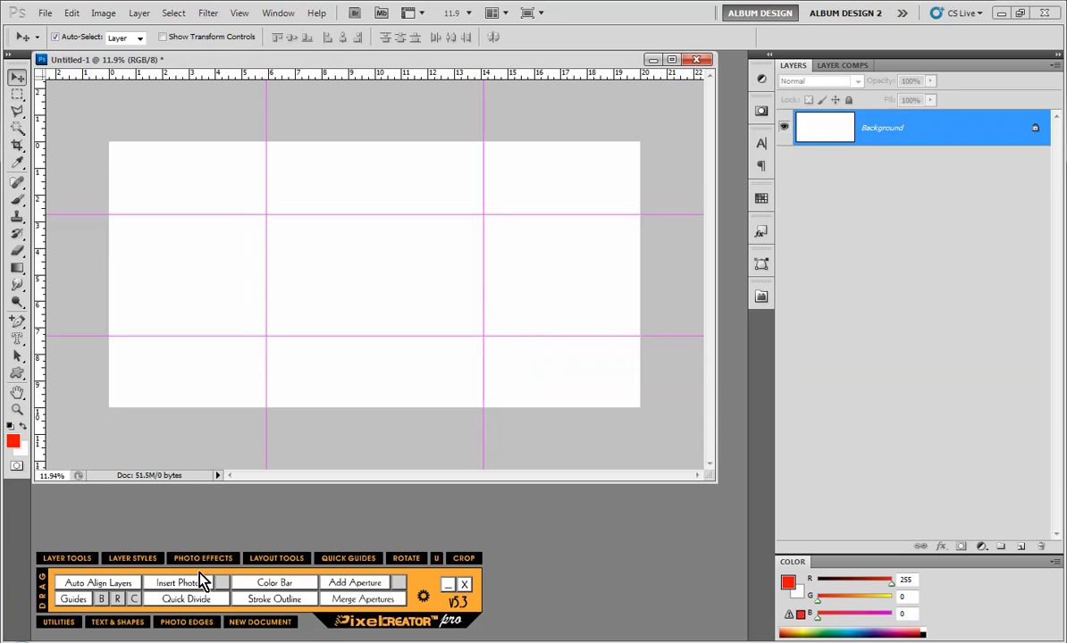
Clear the existing guides and place two vertical document guides at left margins of 1 and 3.375 inches.
click(134, 599)
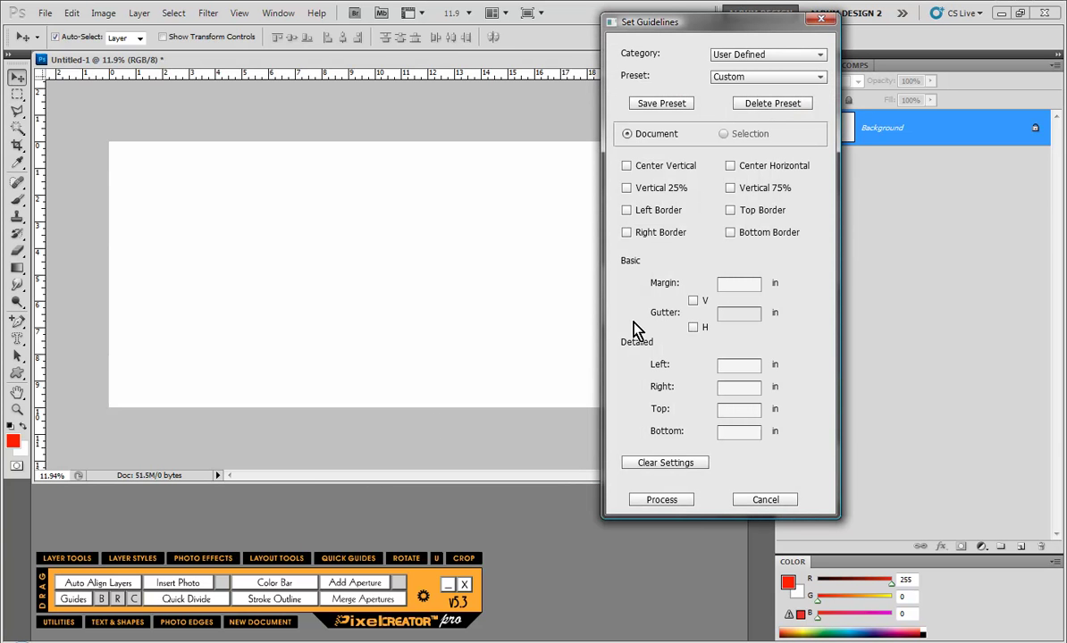
click(731, 282)
click(723, 363)
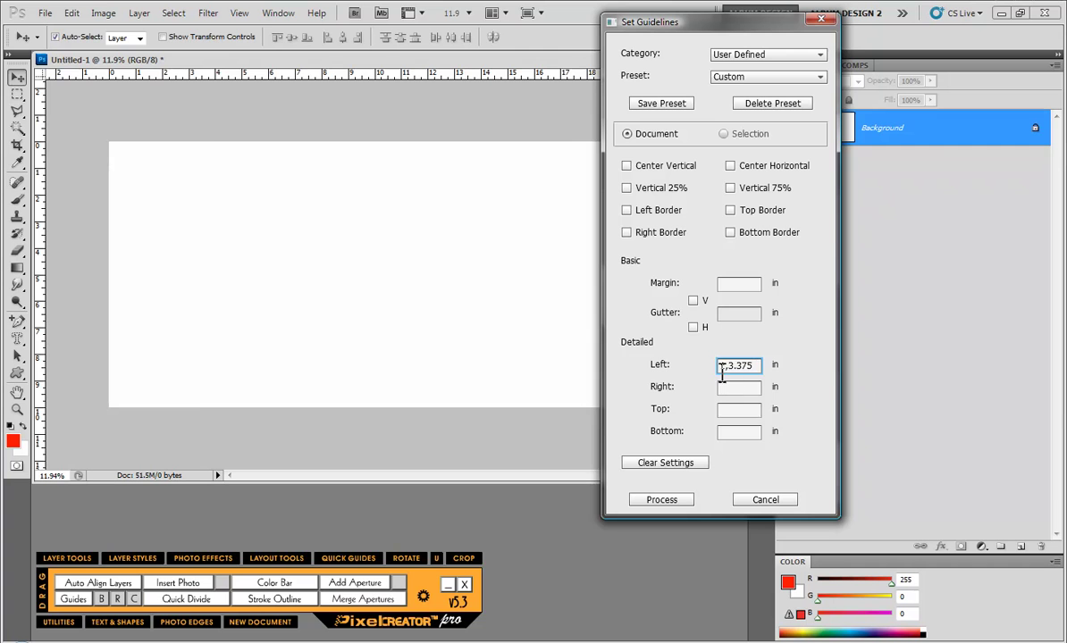
click(677, 500)
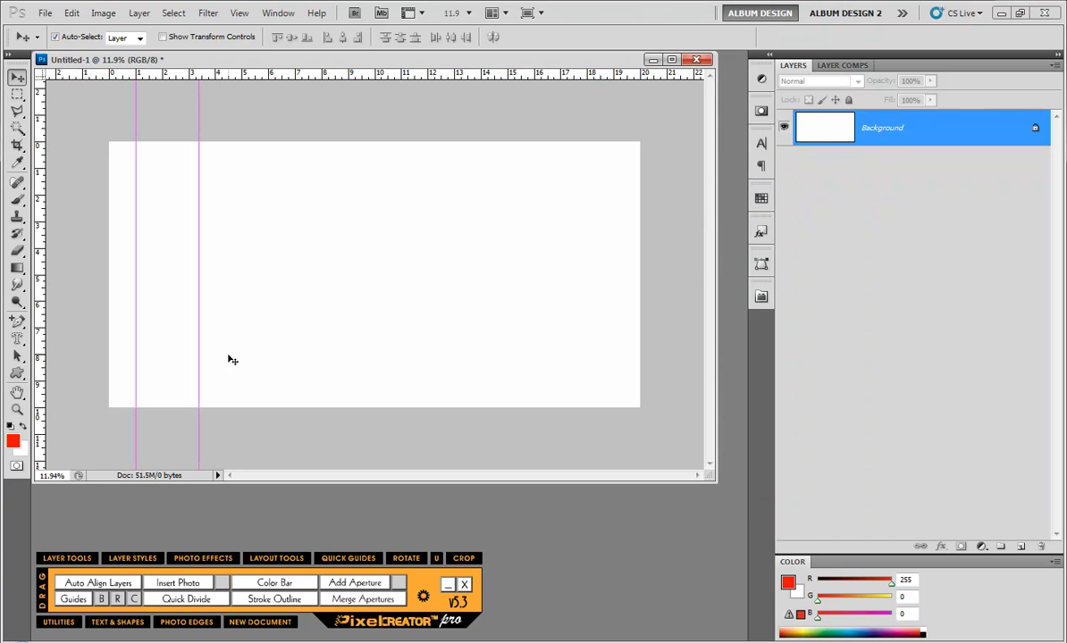
Clear the guides and place a vertical document guide at a left margin of 200px.
click(134, 598)
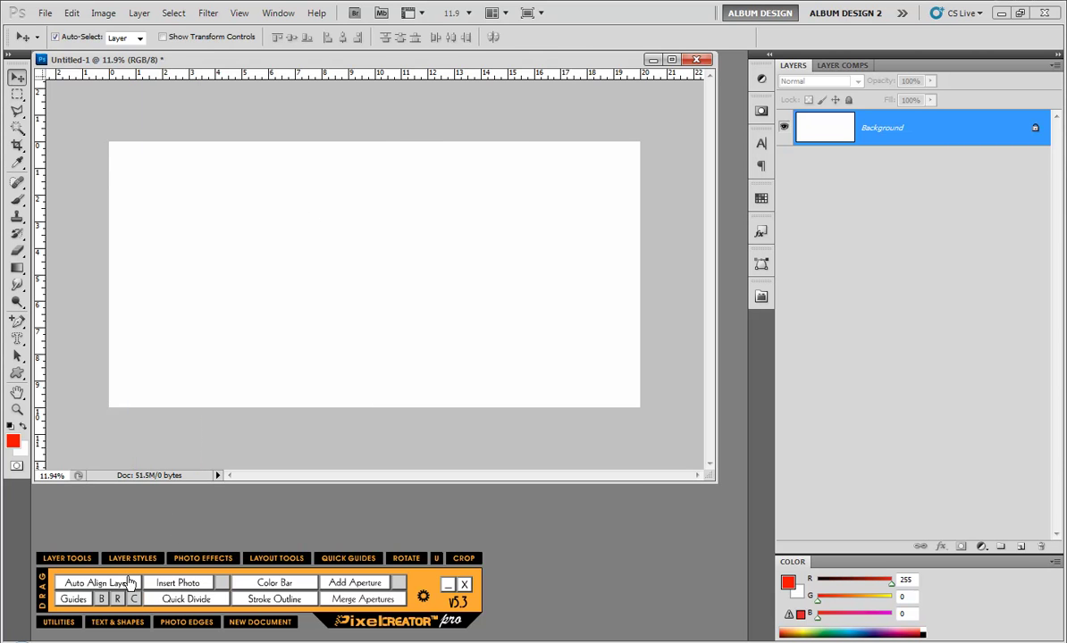
click(74, 599)
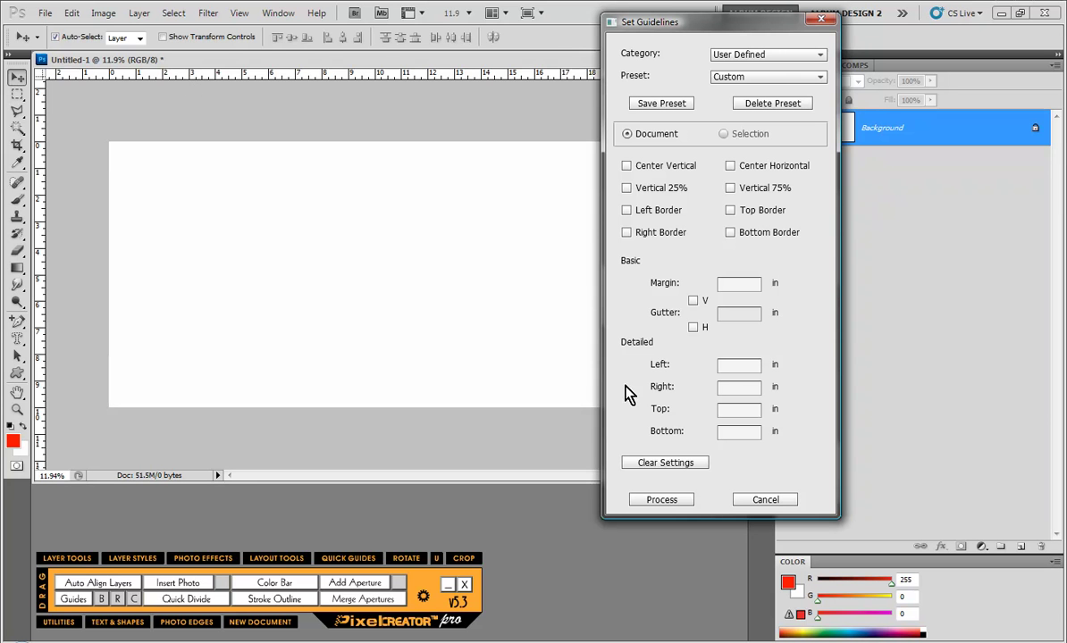
click(739, 365)
text(200px)
click(668, 502)
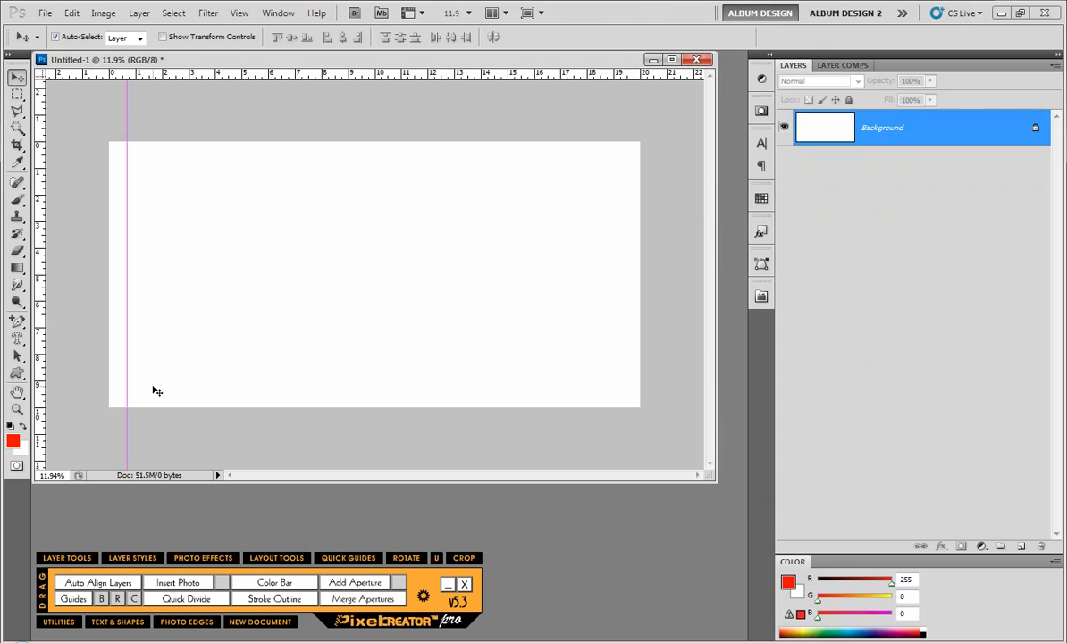
Clear the guide and switch the ruler units to pixels.
click(136, 600)
right_click(270, 72)
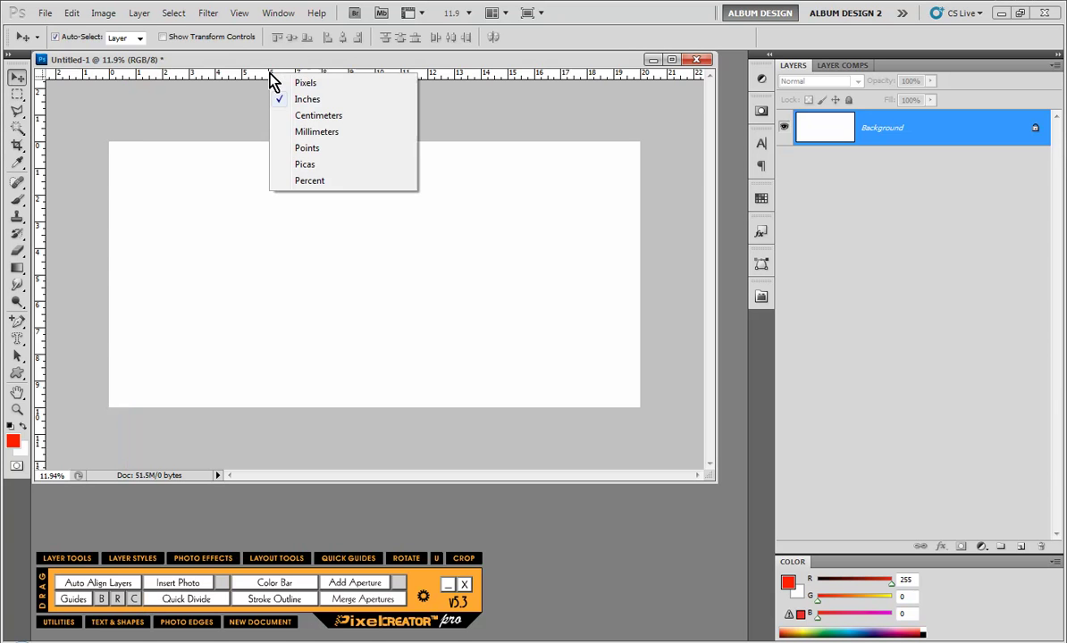
click(306, 83)
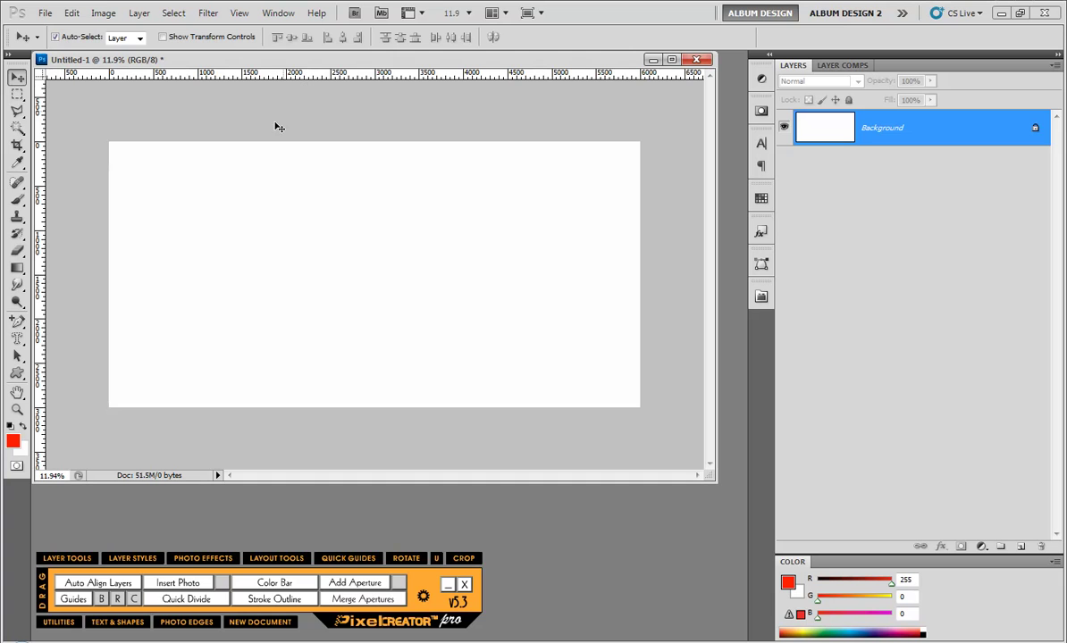
Place margin guides about 150 pixels inside all four edges of the document.
click(79, 601)
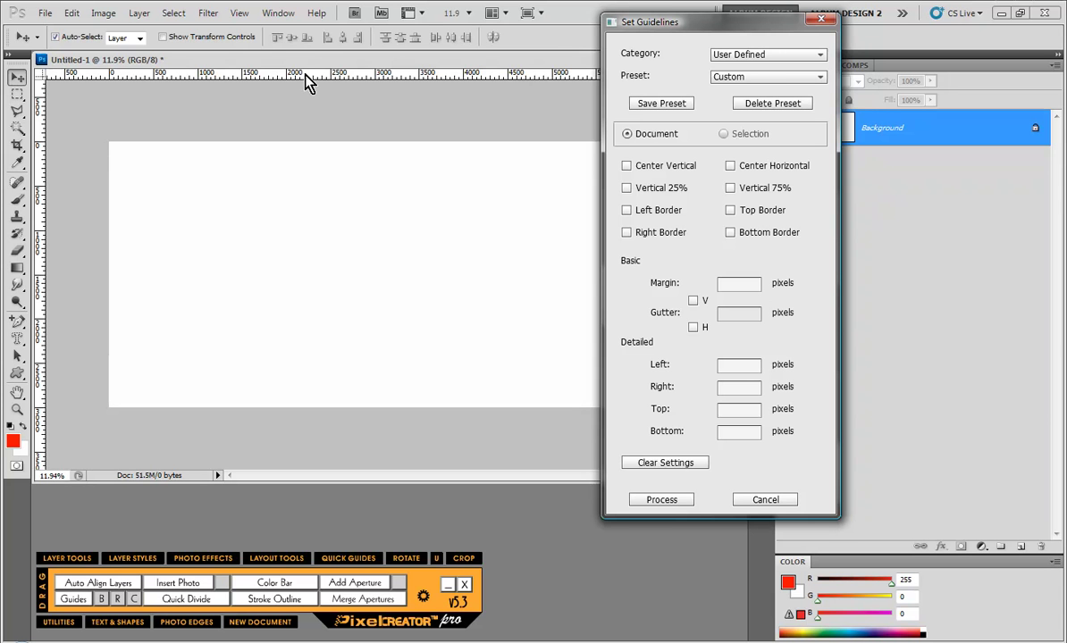
click(735, 283)
click(693, 502)
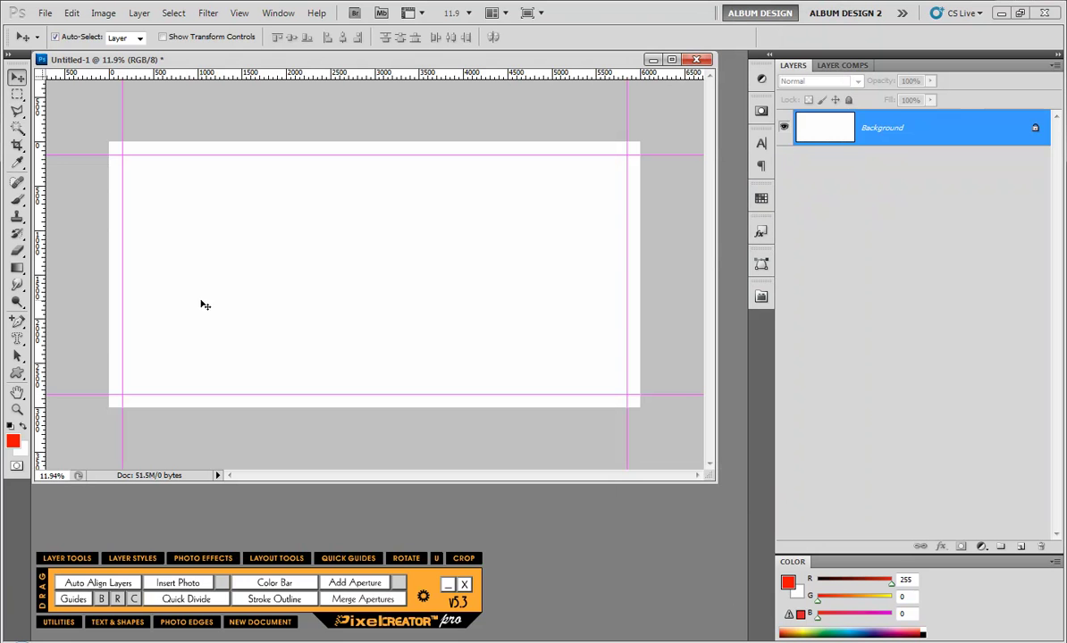
Open the guideline settings and look through the available categories and presets, keeping User Defined and Custom.
click(78, 598)
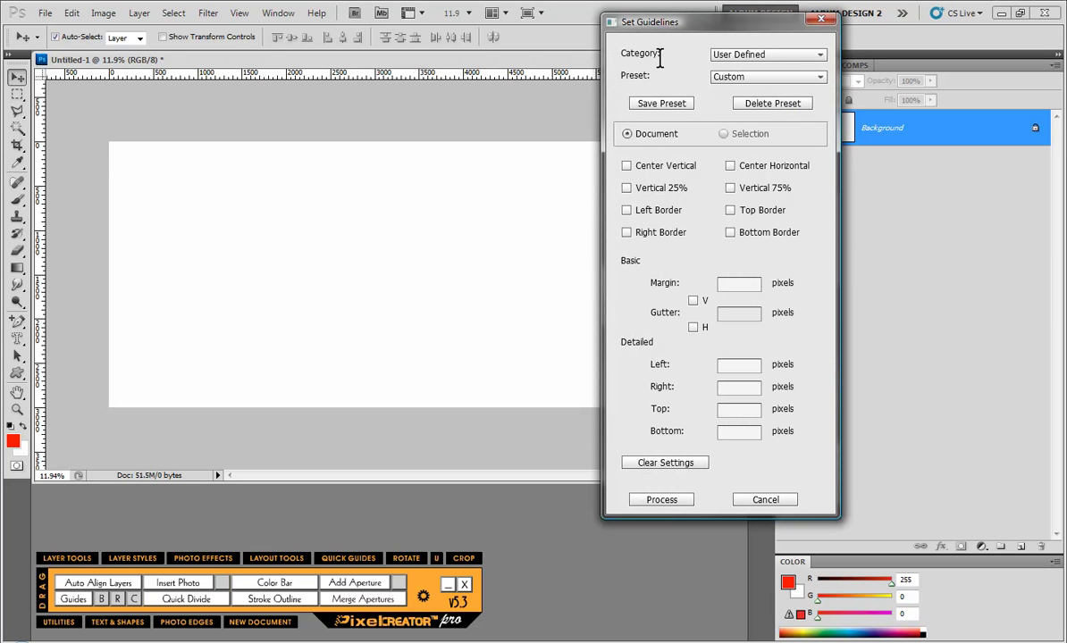
drag(689, 23, 660, 108)
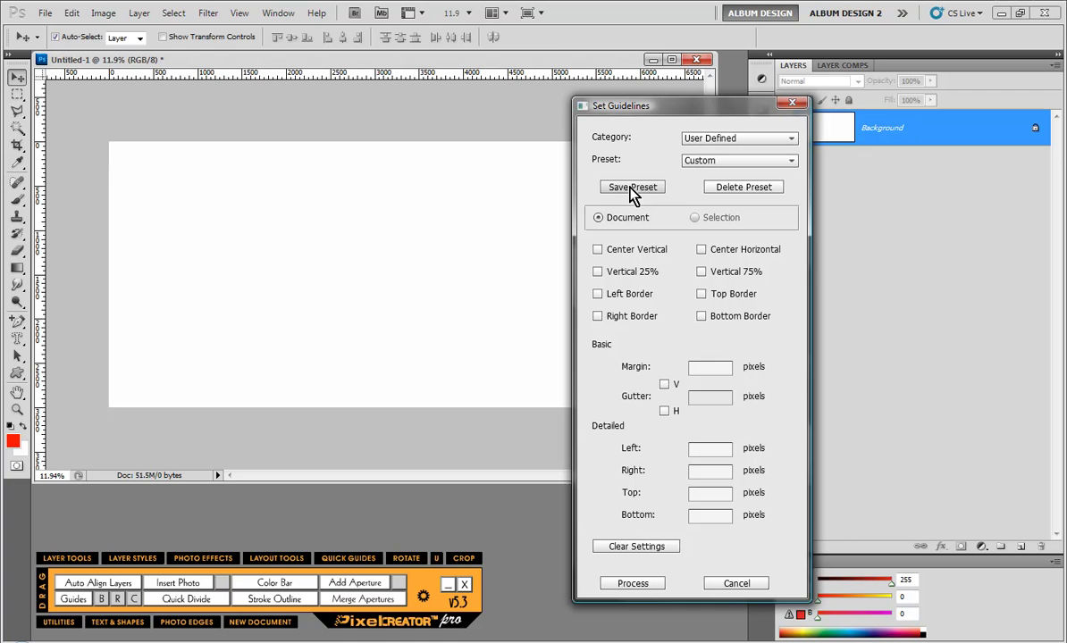
click(715, 138)
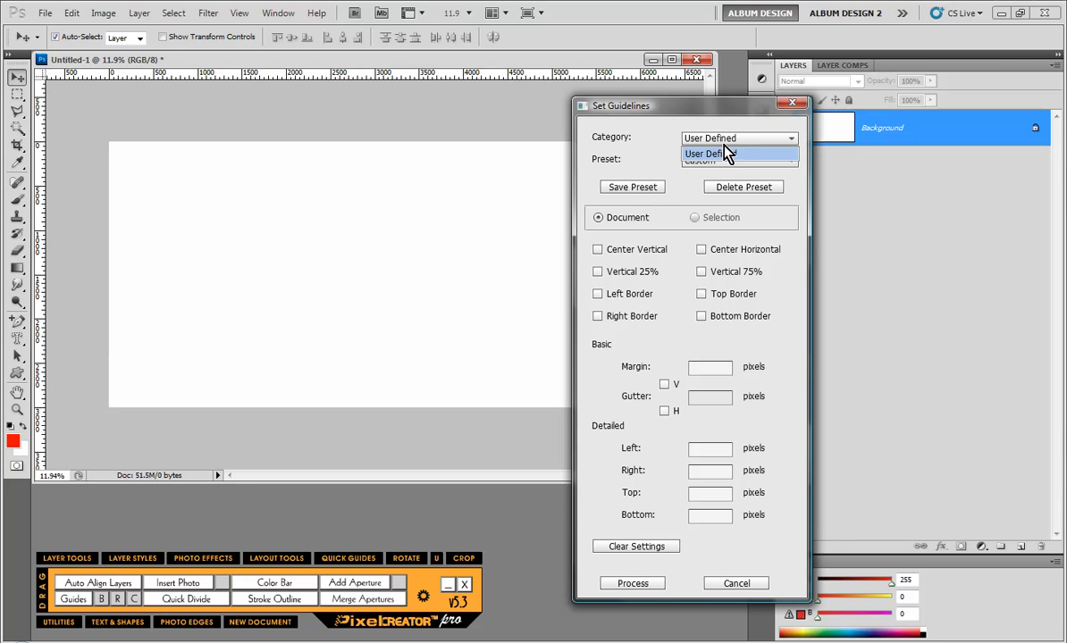
click(713, 155)
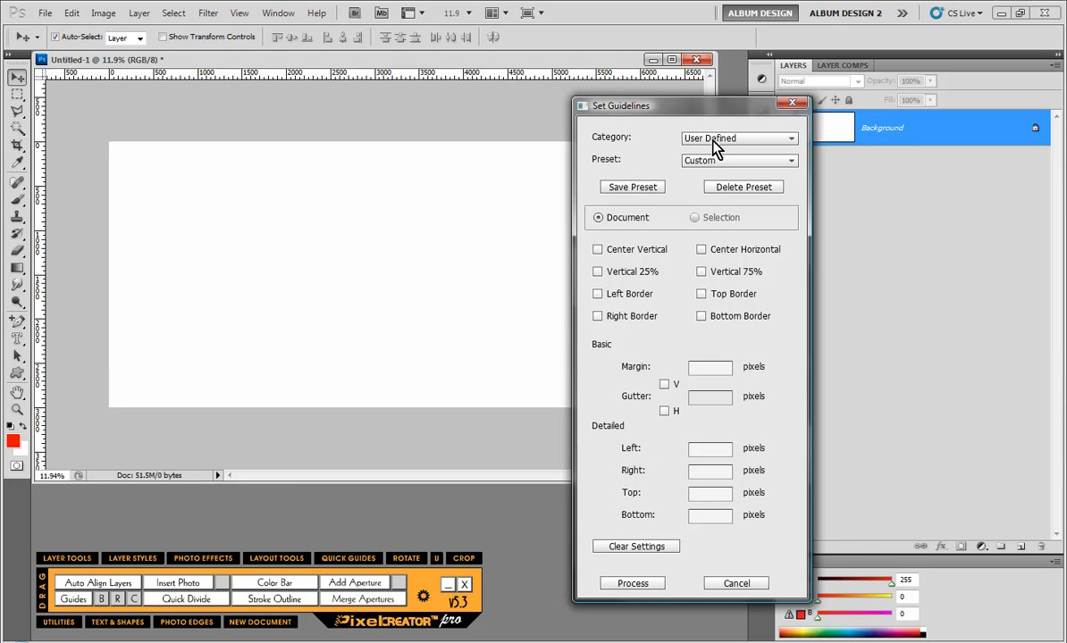
click(720, 161)
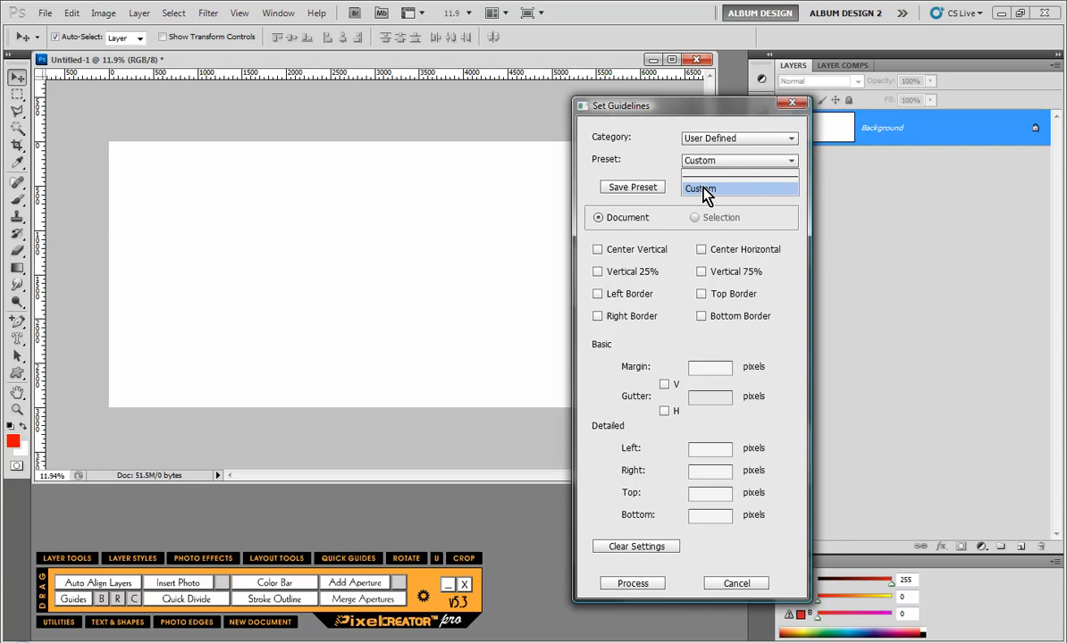
click(706, 189)
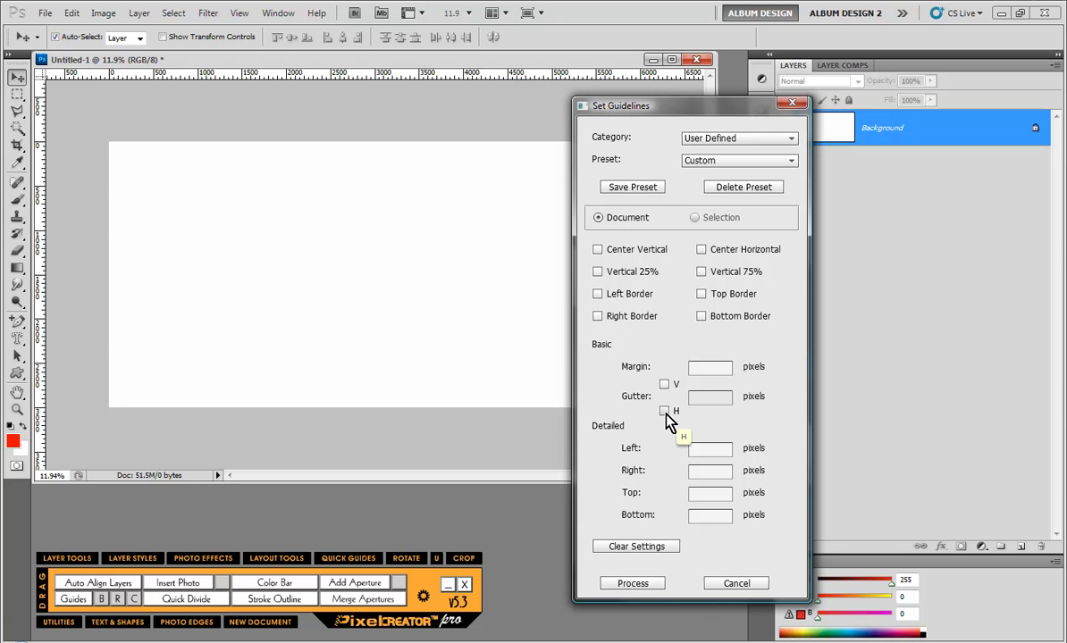
Try to place vertical and horizontal gutter guides with a gutter of .25 pixels, and clear them.
click(664, 386)
click(664, 410)
click(706, 398)
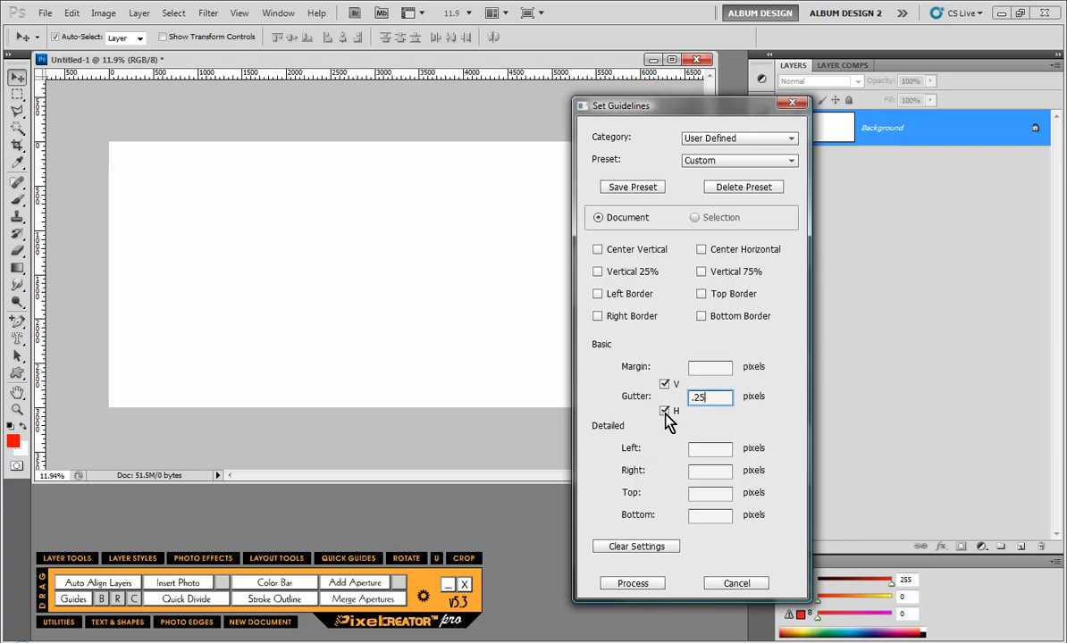
click(636, 586)
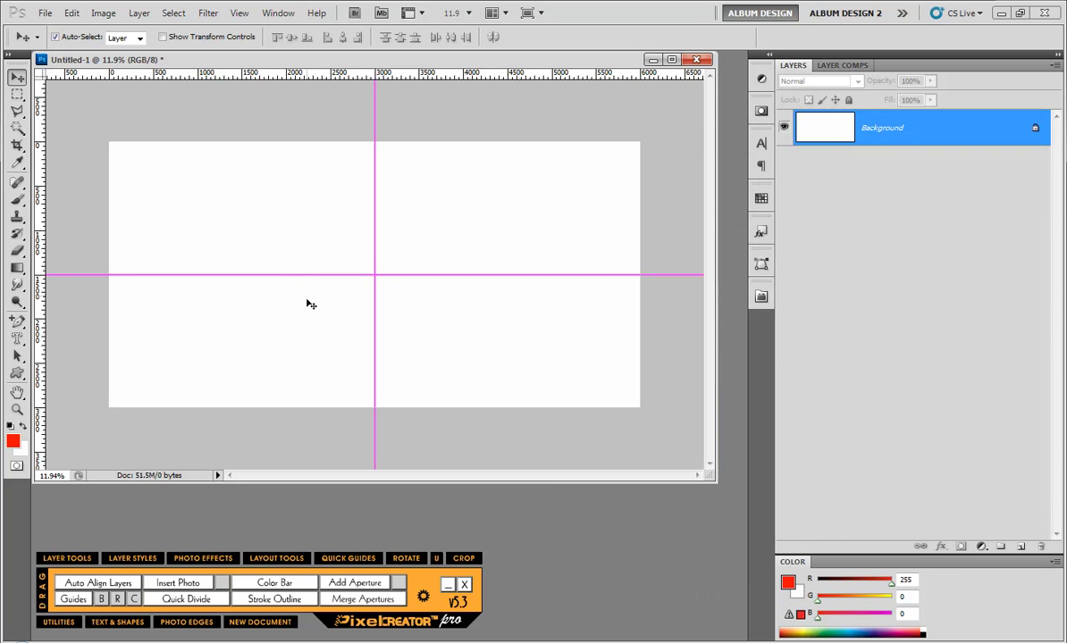
click(134, 600)
Place vertical and horizontal gutter guides through the document's centre with a gutter of .25in.
click(73, 598)
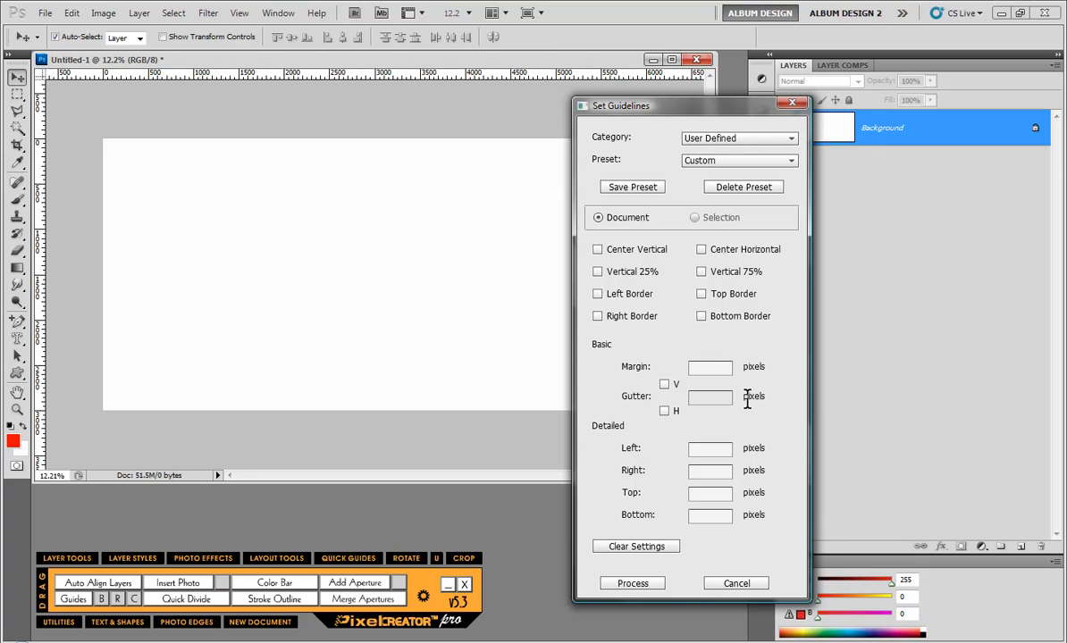
click(664, 386)
click(675, 413)
click(710, 397)
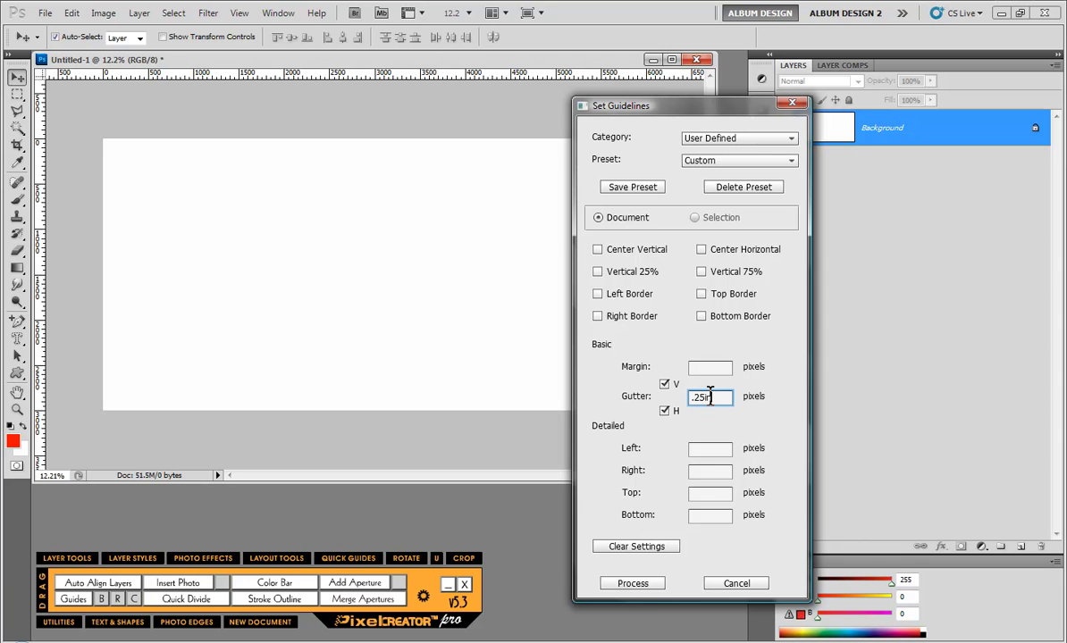
click(648, 586)
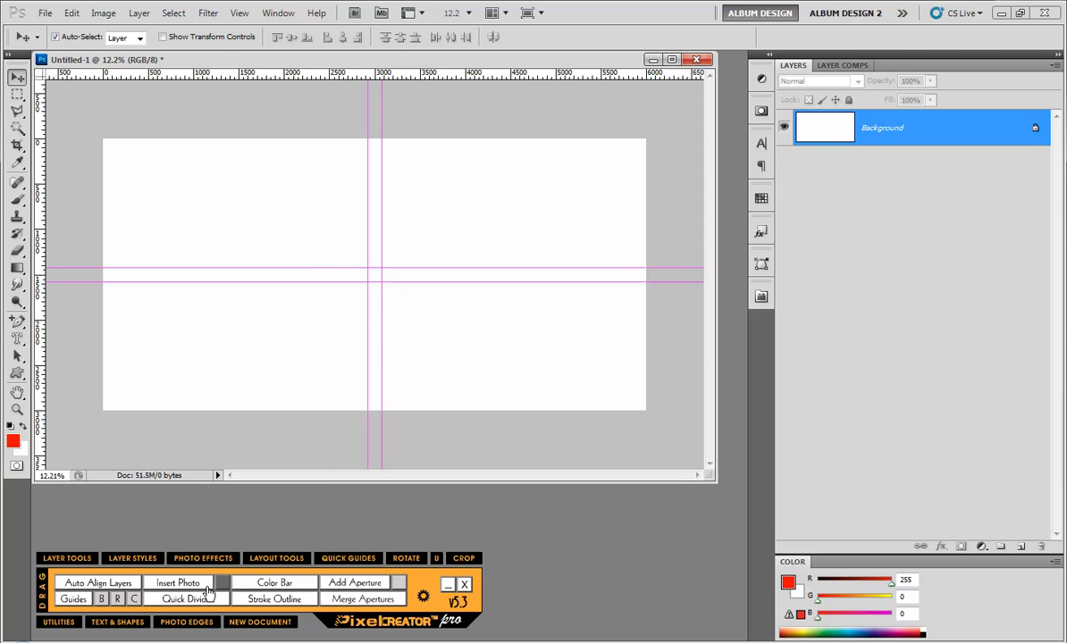
Replace the guides with a vertical-only pair of centre gutter guides using a gutter of .25in.
click(71, 600)
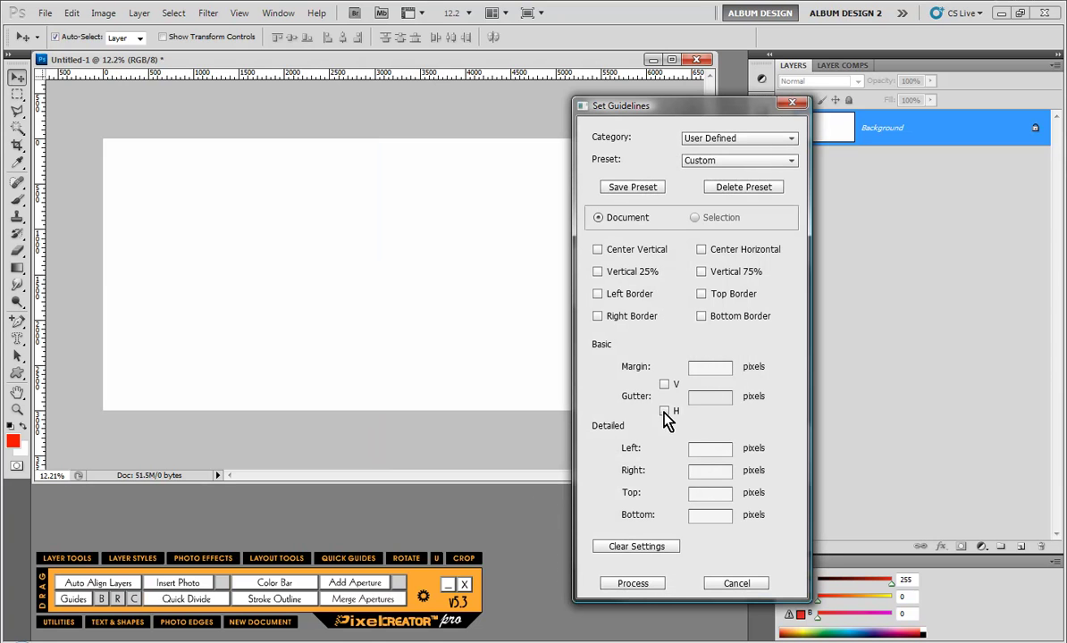
click(664, 384)
click(713, 397)
text(.25in)
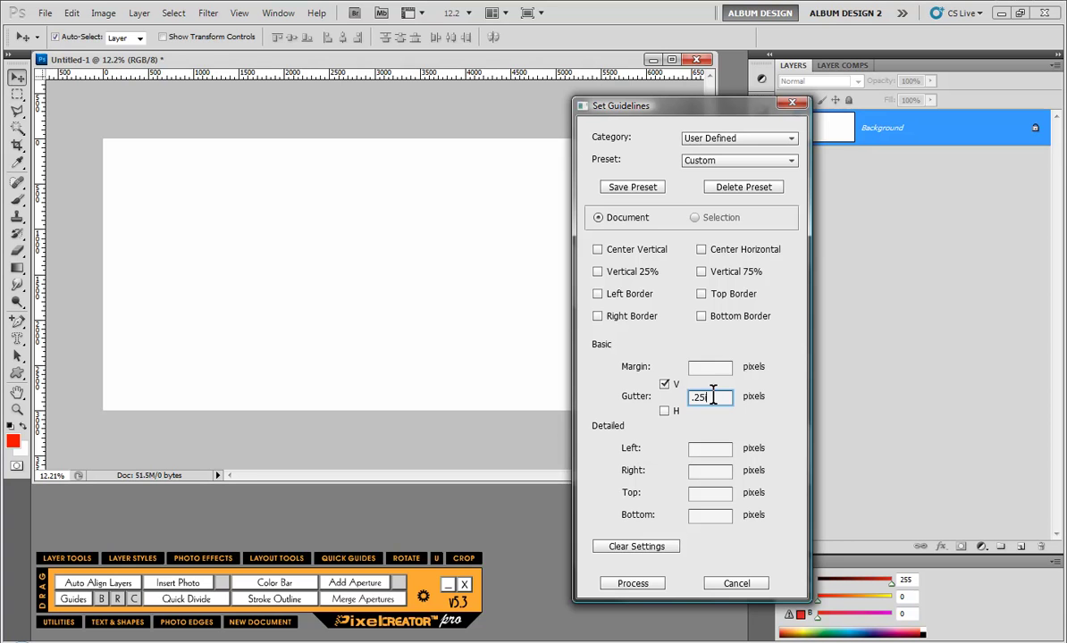
click(615, 585)
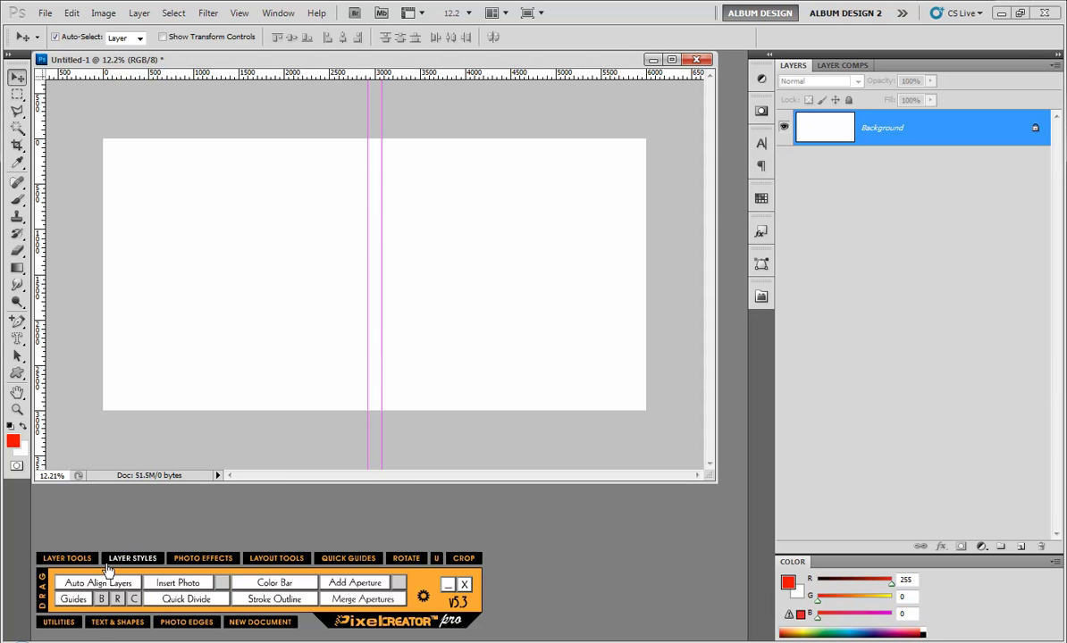
Clear the gutter guides and display the quick guide options.
click(133, 598)
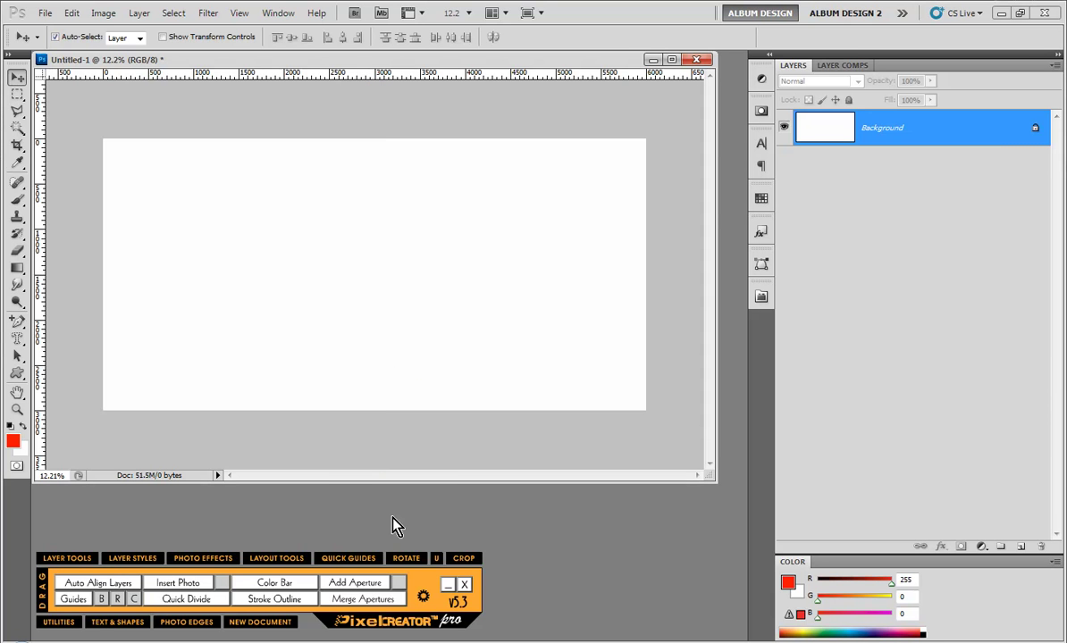
click(348, 558)
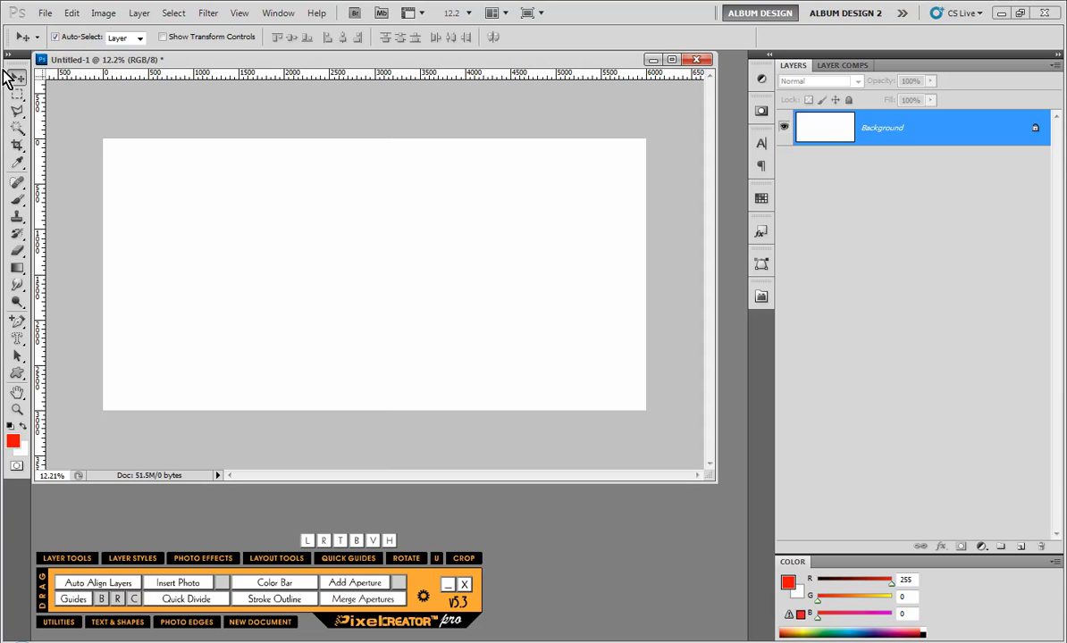
Select a full-height rectangle about 1600 px wide in the document's left half and turn it into an aperture layer.
click(20, 100)
drag(168, 139, 233, 282)
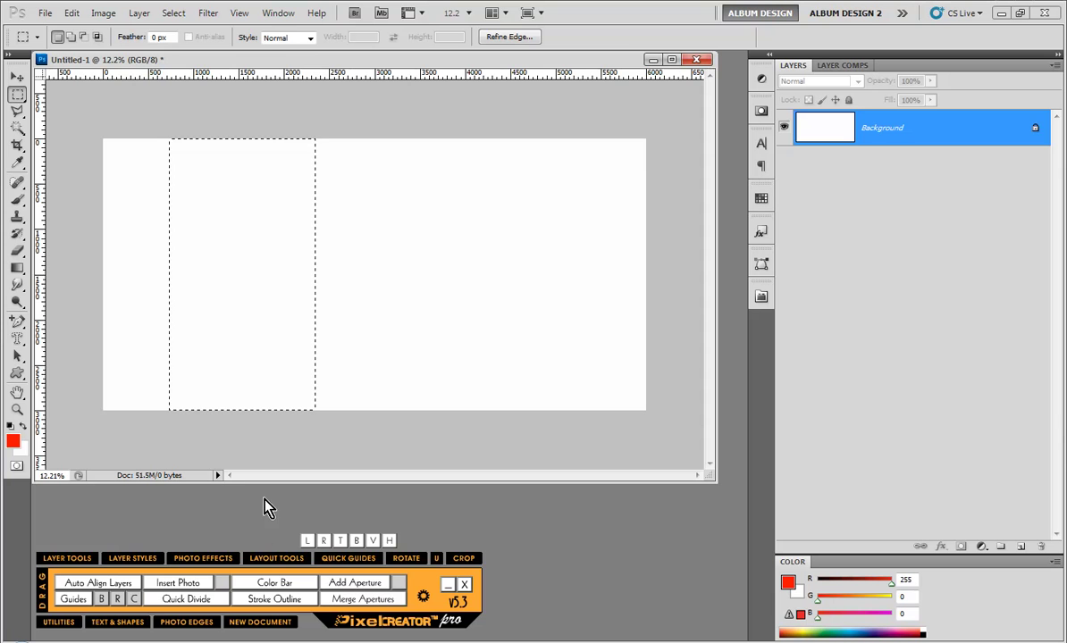
click(354, 582)
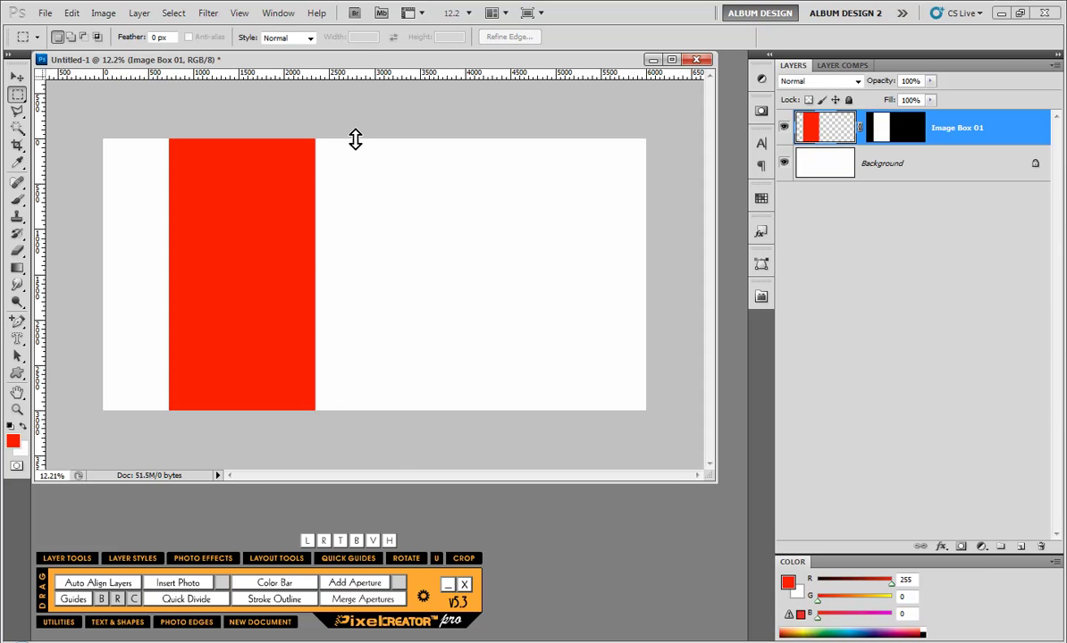
Add quick guides at the red image box's left and right edges and through its vertical and horizontal centres.
click(306, 541)
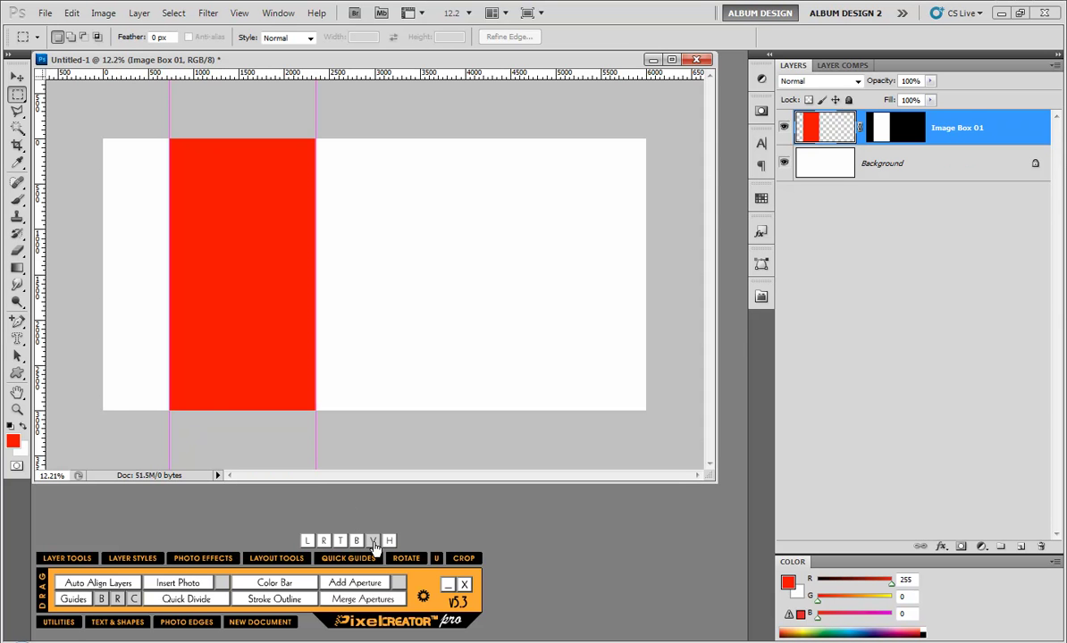
click(374, 542)
click(389, 541)
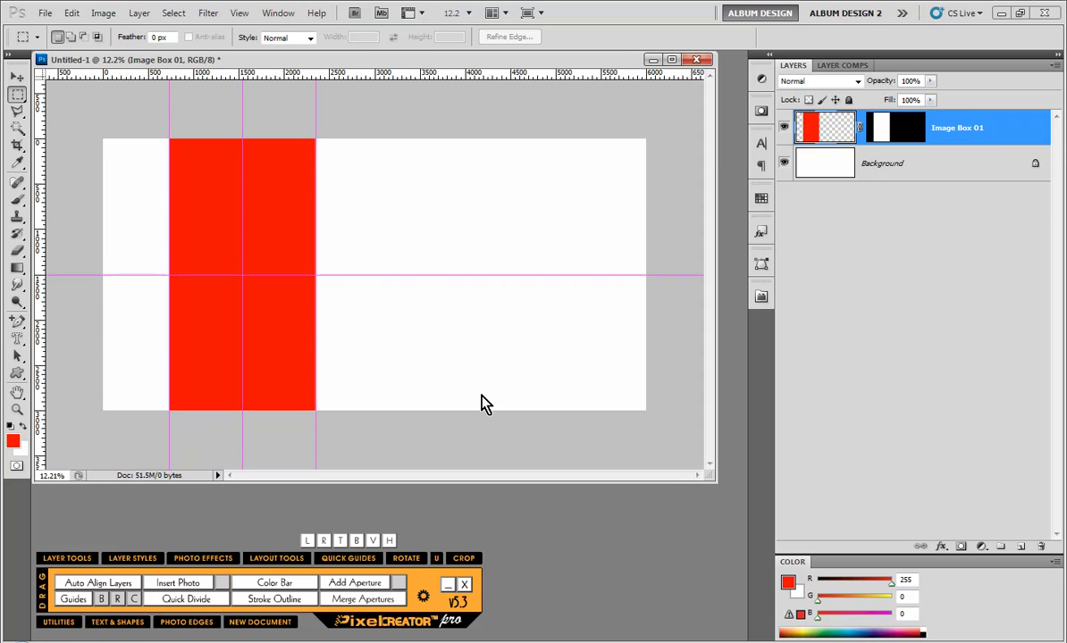
Clear all guides and delete the red image box layer.
click(133, 599)
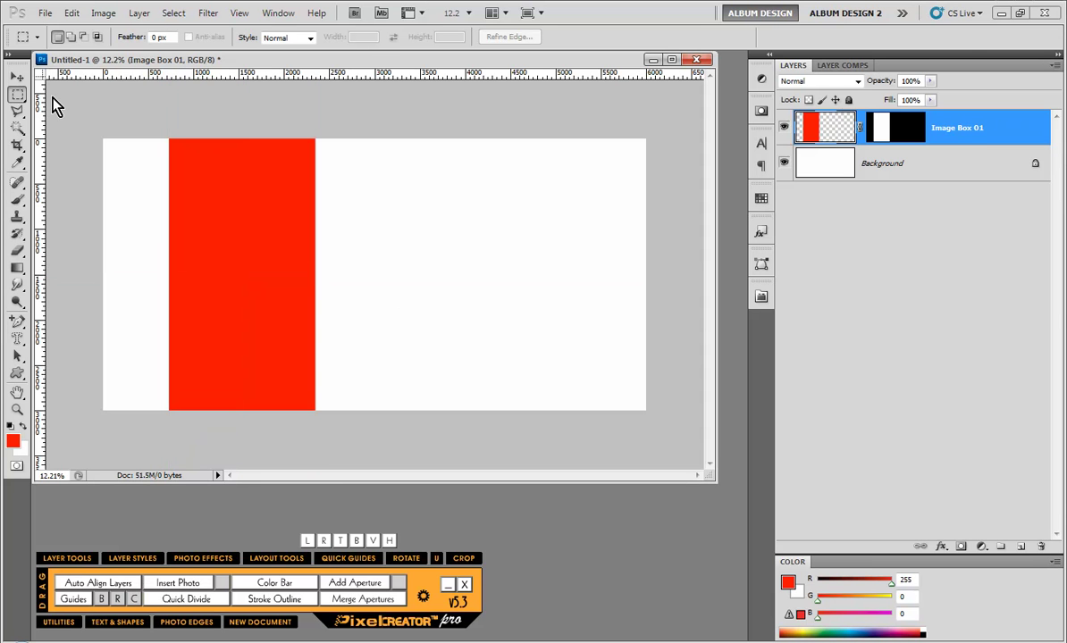
click(17, 78)
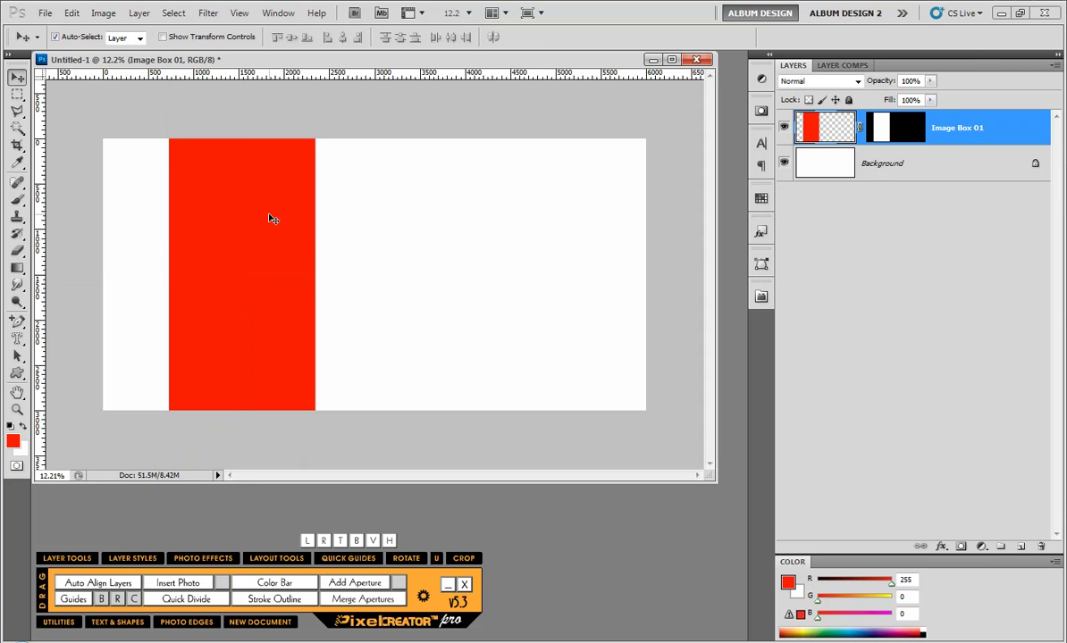
key(Delete)
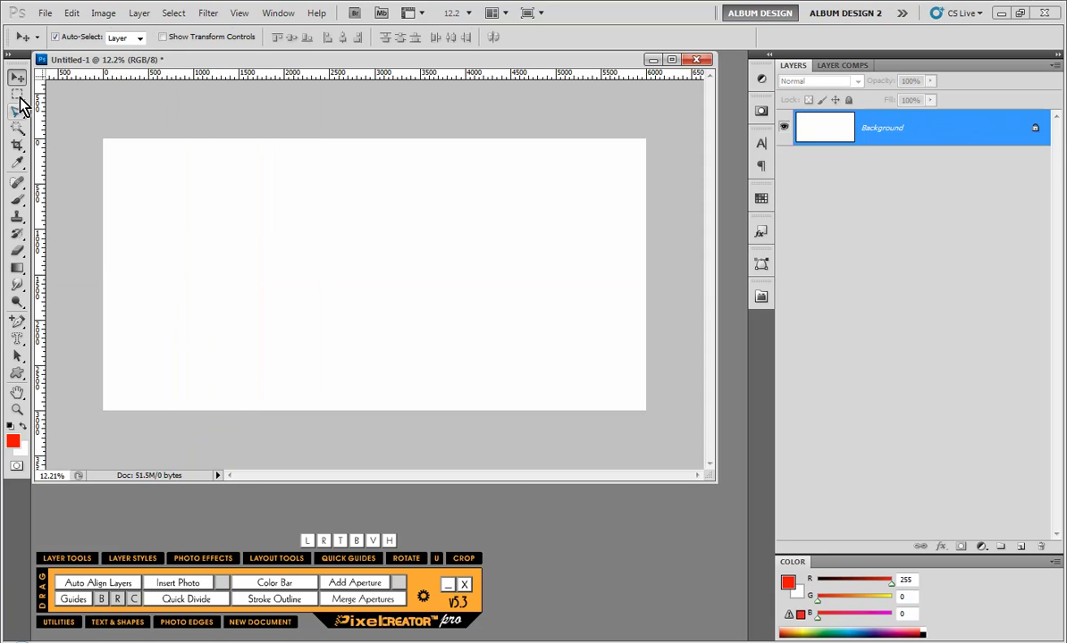
Select a rectangle about 1550 by 1950 px in the document's left half and add a quick guide at its bottom edge.
click(18, 95)
drag(188, 183, 329, 362)
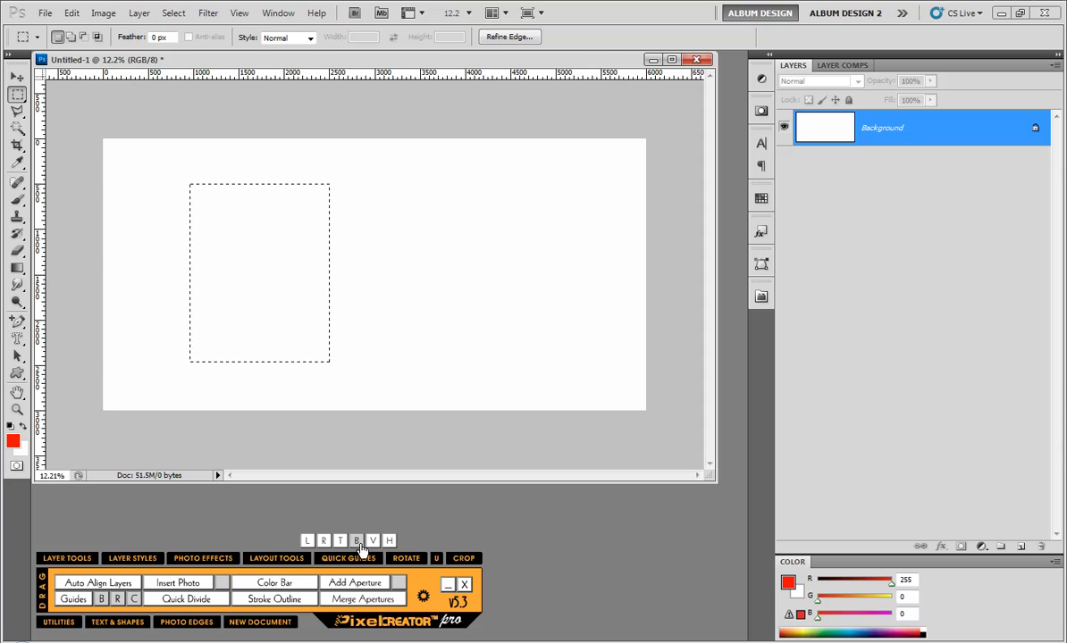
click(389, 541)
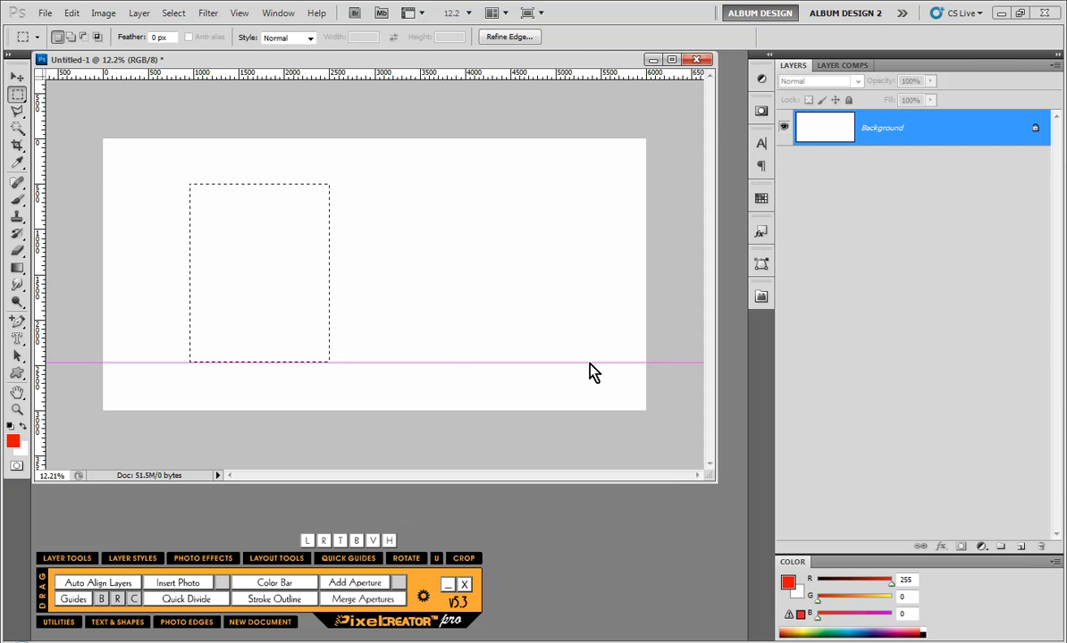
Clear all guides, remove the rectangular selection and collapse the quick guide options.
key(v)
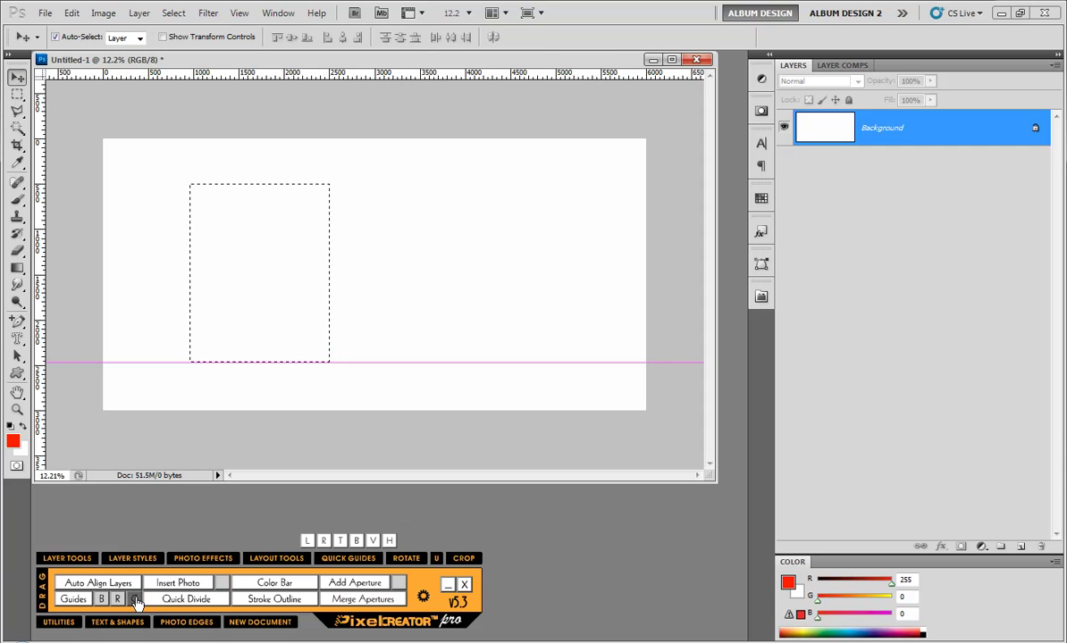
key(ctrl+alt+z)
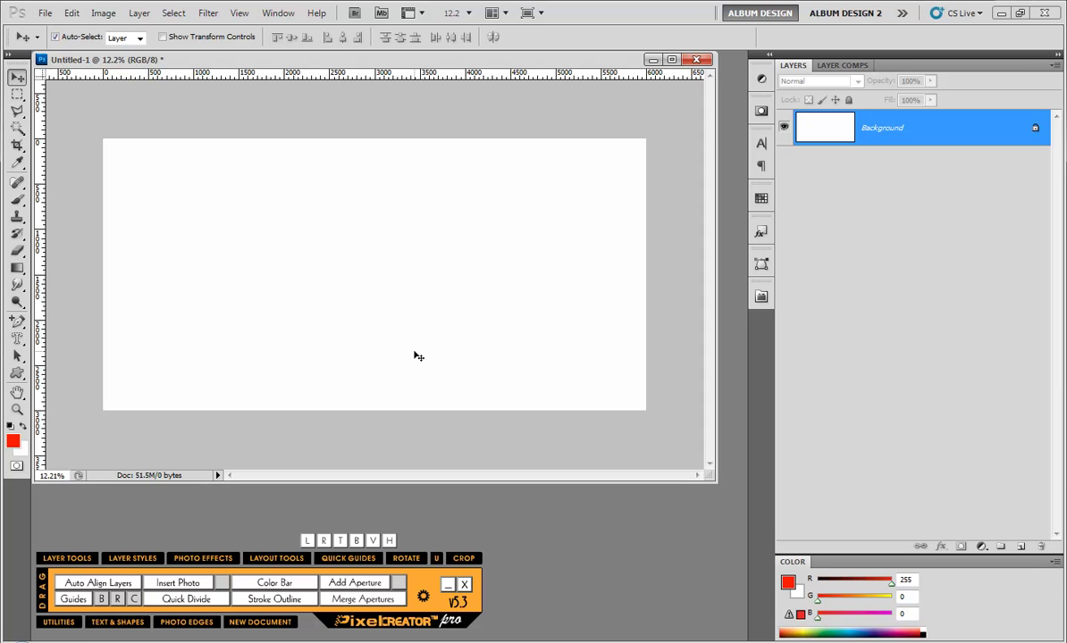
click(365, 563)
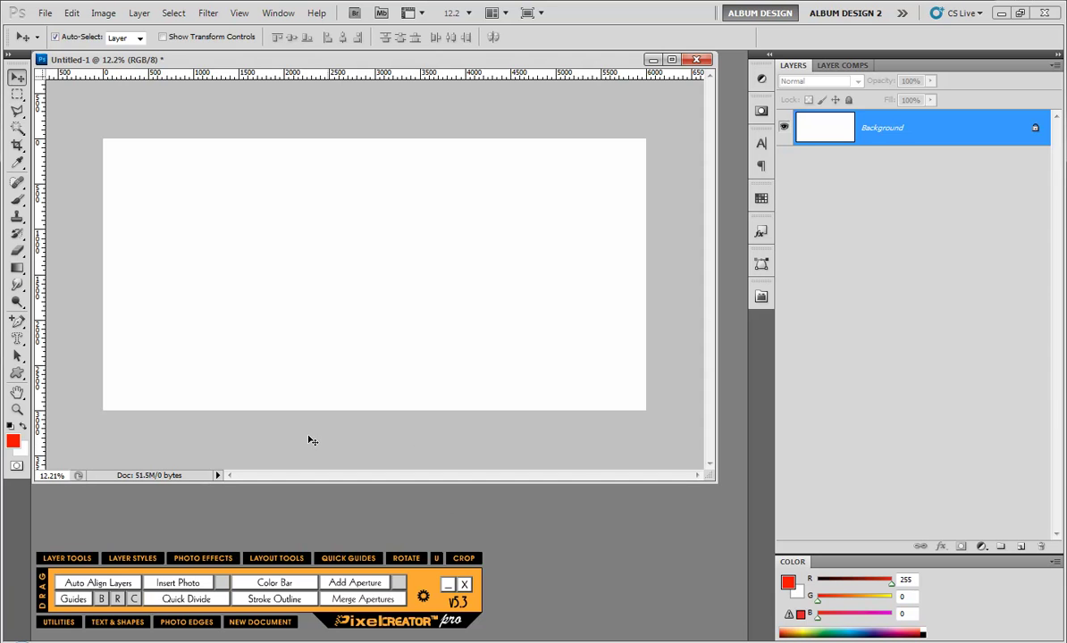
Add margin guides 1 inch inside all four edges of the document.
click(74, 598)
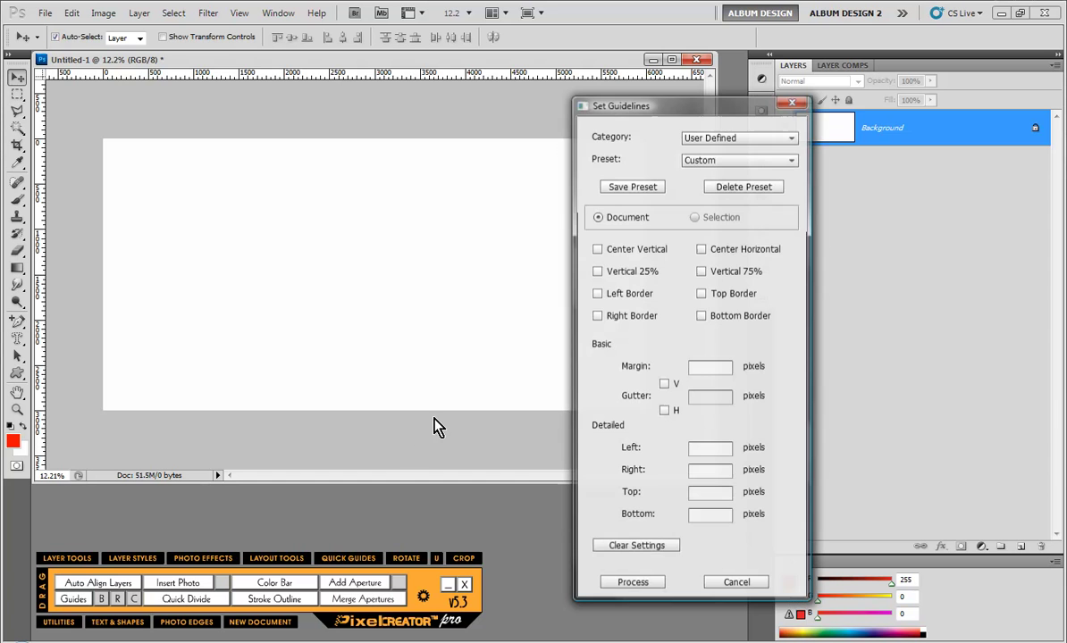
click(700, 369)
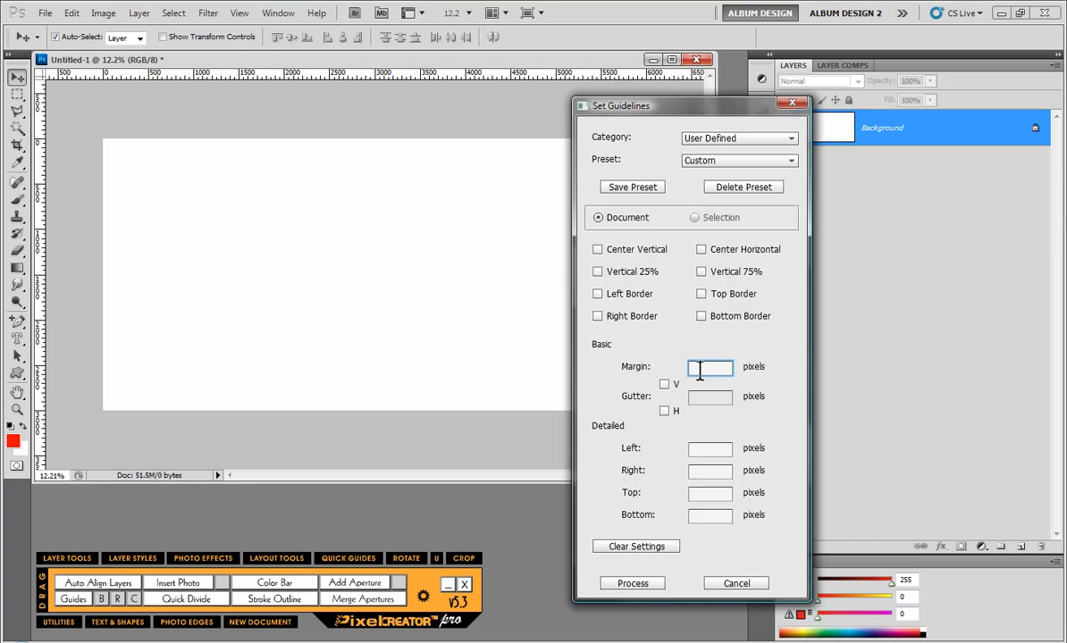
key(Return)
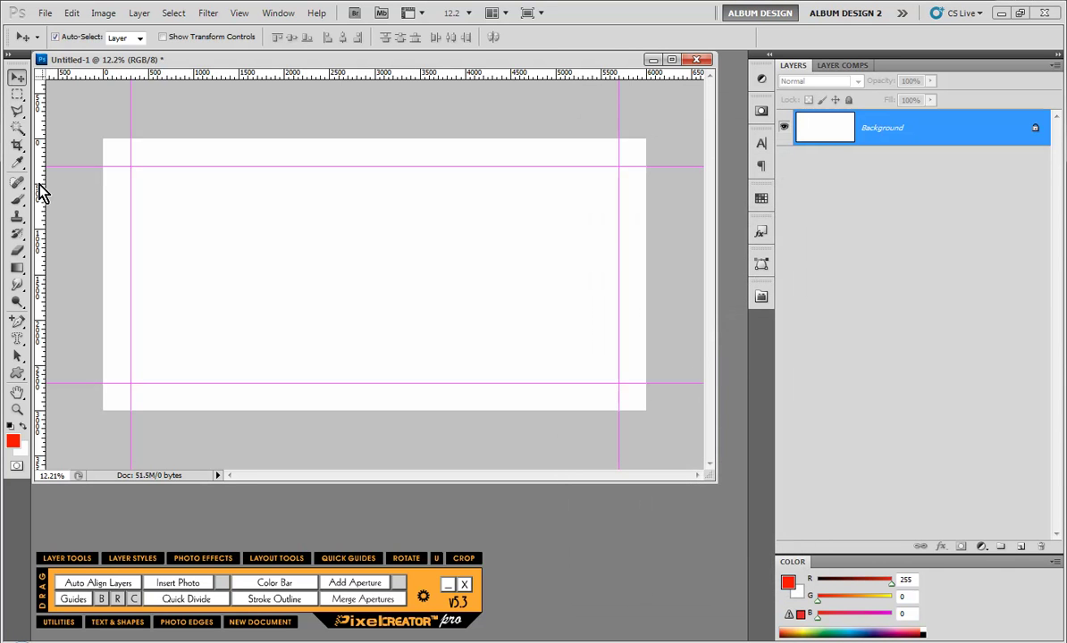
Select the rectangle enclosed by the margin guides and turn it into an aperture layer.
click(17, 93)
drag(128, 166, 610, 382)
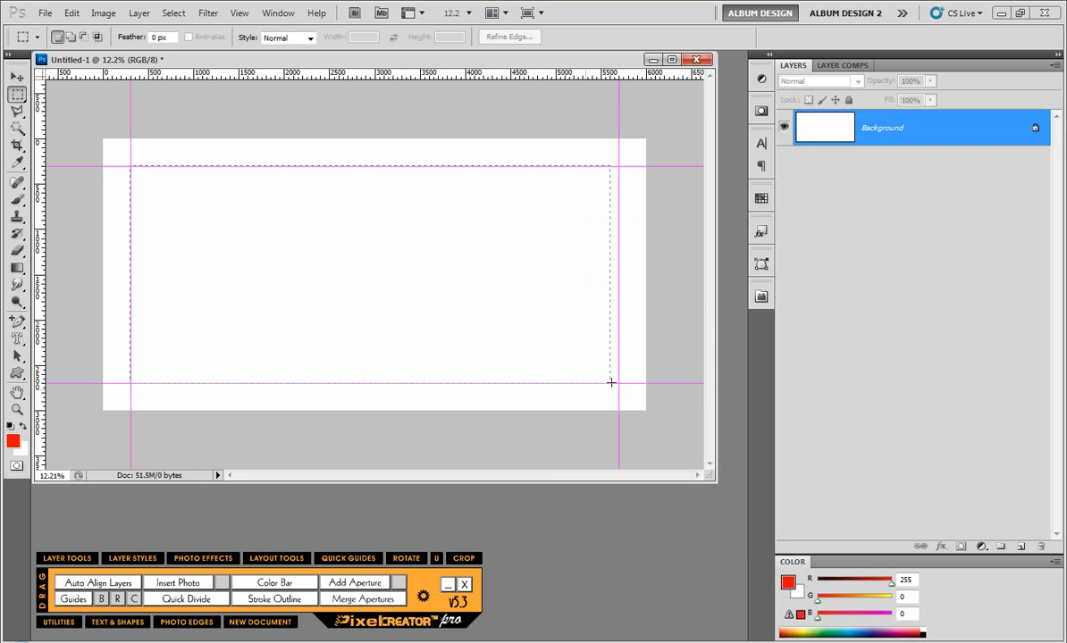
click(379, 582)
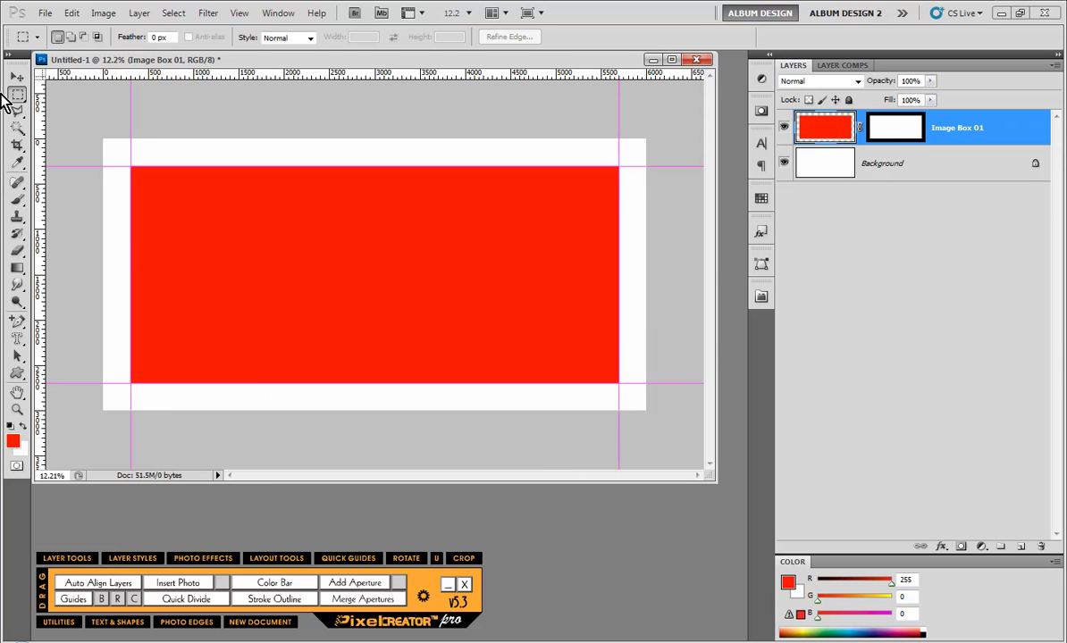
Set the rectangular marquee's style to Fixed Size and change the ruler units to inches.
click(279, 39)
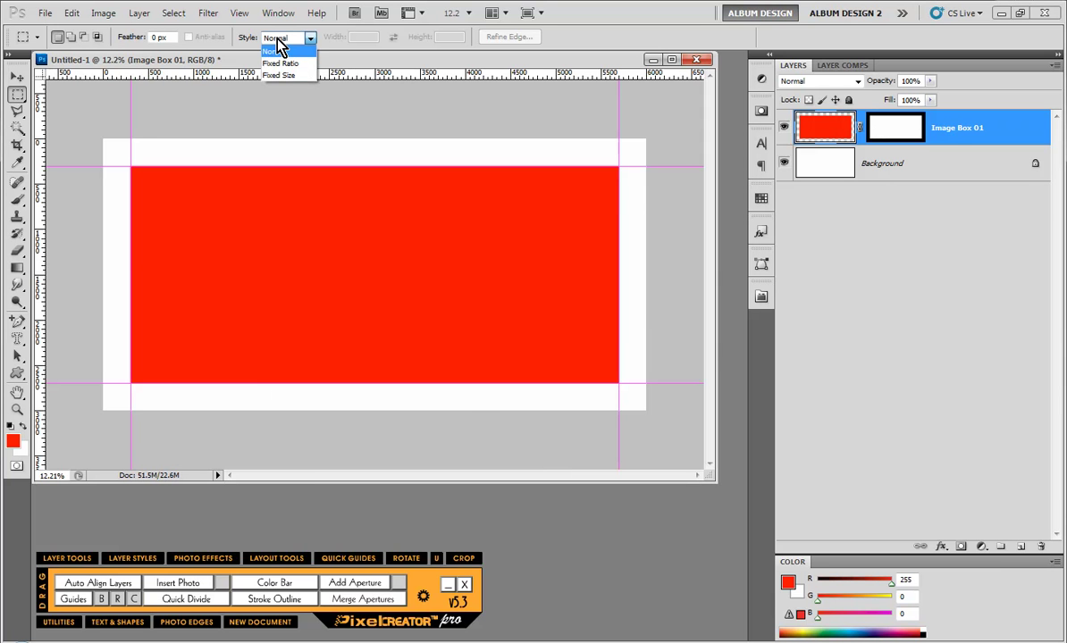
click(284, 75)
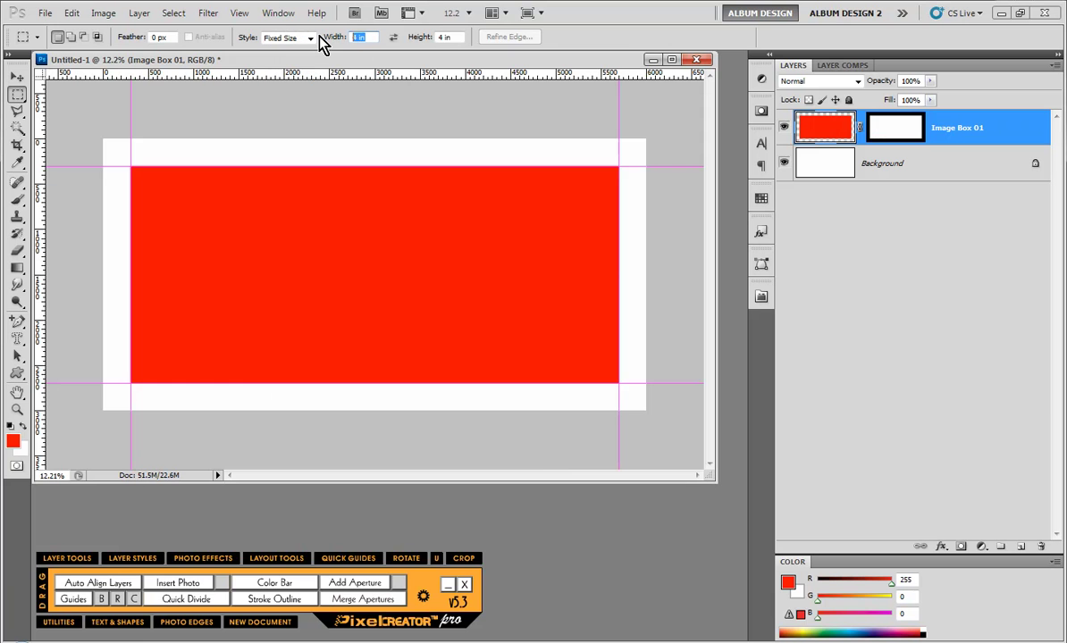
text(24)
key(Return)
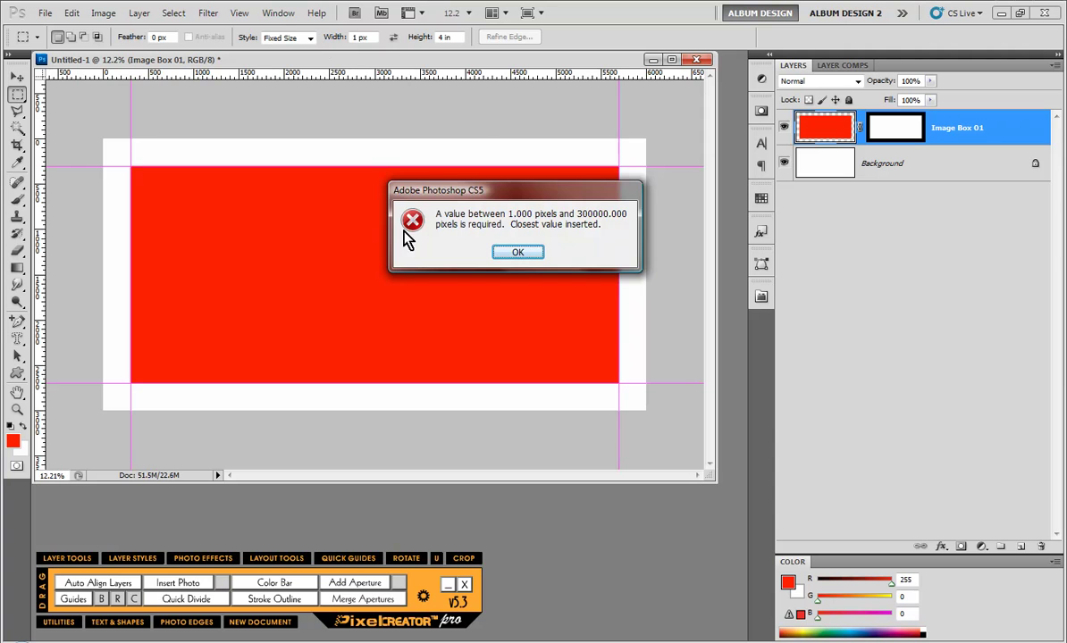
click(522, 251)
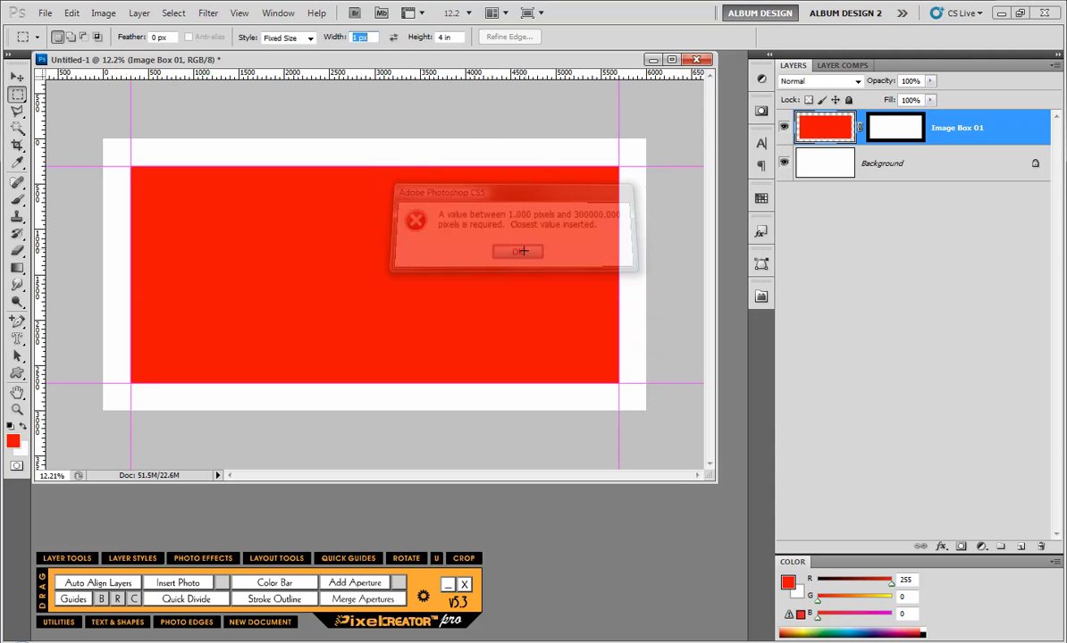
right_click(463, 73)
click(500, 99)
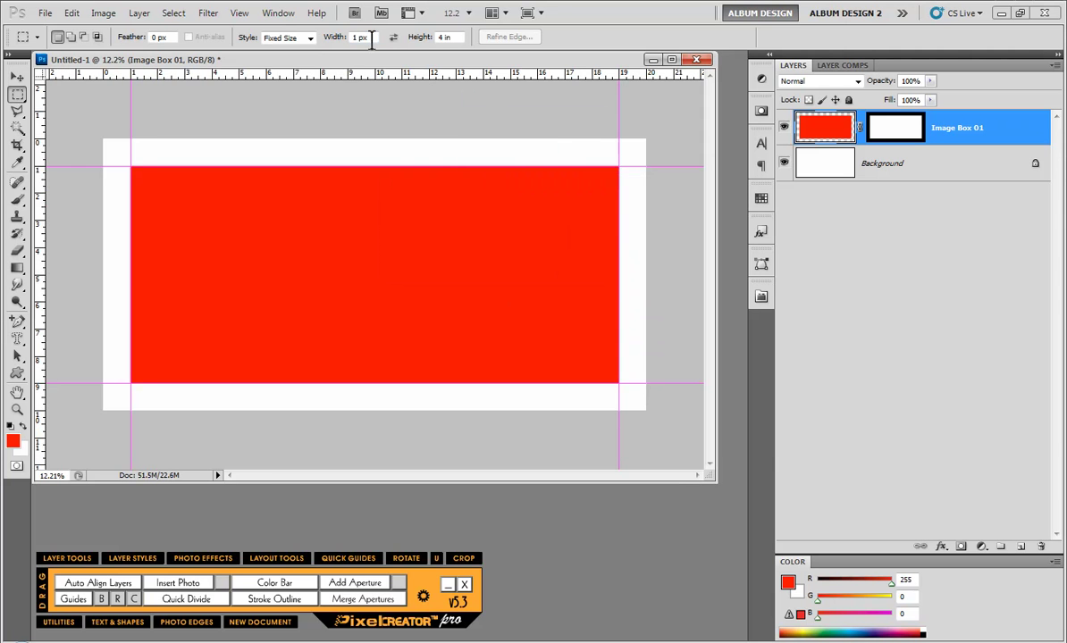
Set the fixed marquee size to 0.2 in wide and 60 in high.
click(369, 40)
key(Tab)
text(60)
key(Return)
Cut twelve full-height vertical gutters, each 0.2 in wide, through the red image box at varied spacing.
click(162, 148)
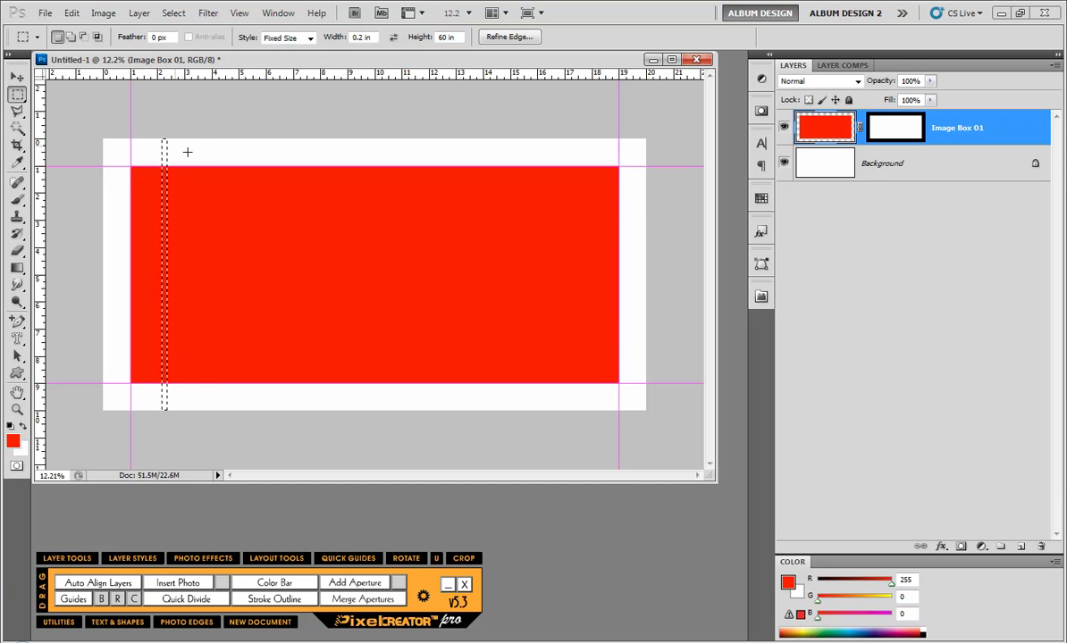
key(Delete)
click(197, 148)
key(Delete)
click(236, 139)
key(Delete)
click(266, 139)
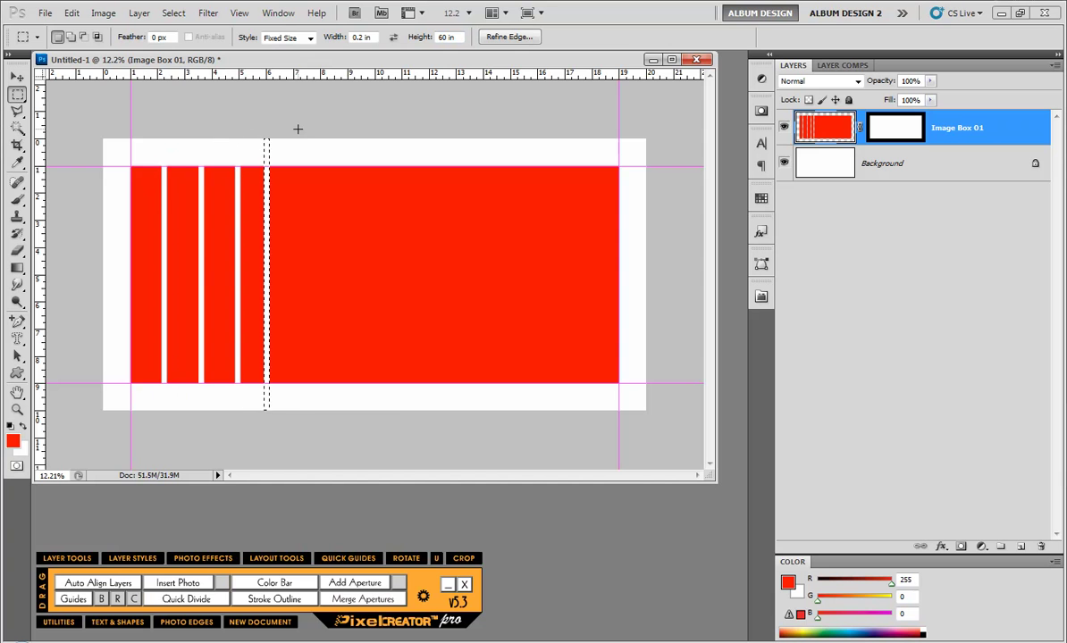
key(Delete)
click(300, 139)
key(Delete)
click(393, 138)
key(Delete)
click(551, 138)
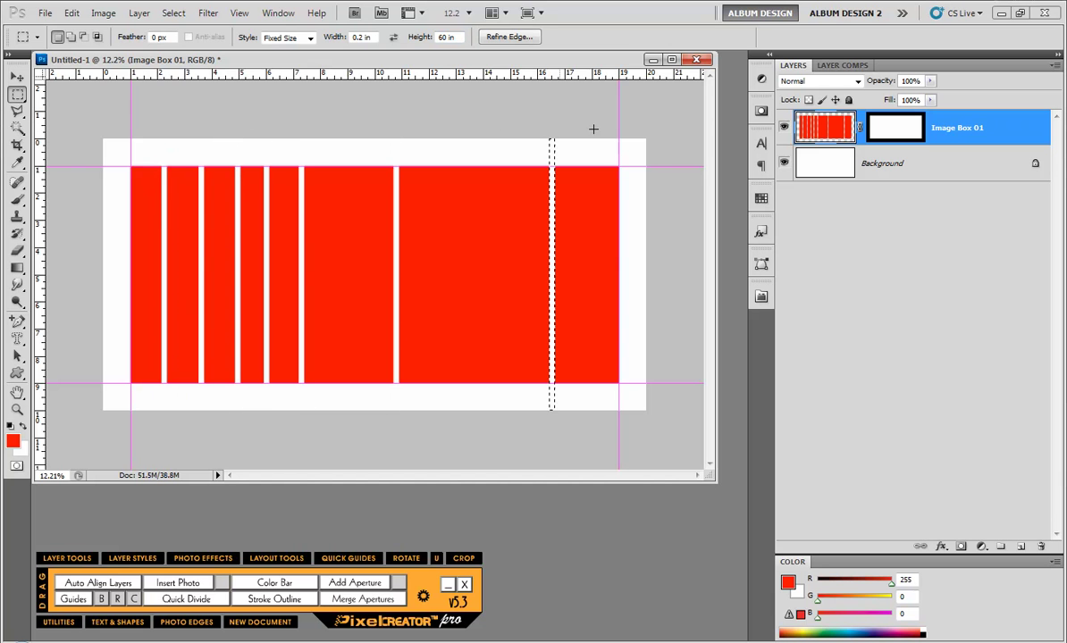
key(Delete)
click(596, 138)
key(Delete)
click(465, 138)
key(Delete)
click(365, 140)
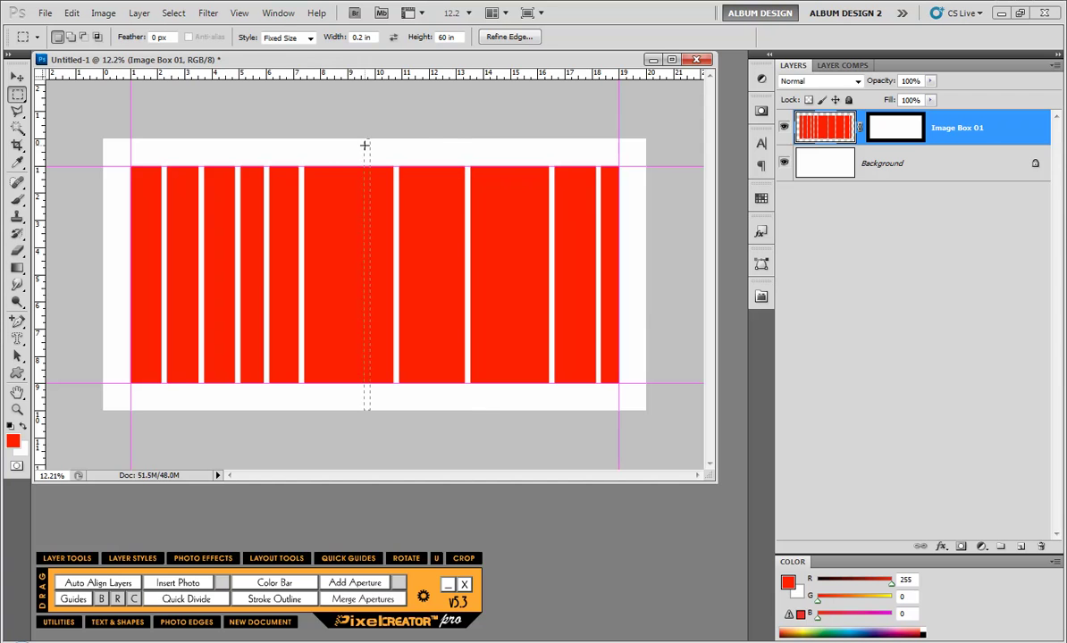
key(Delete)
click(328, 140)
key(Delete)
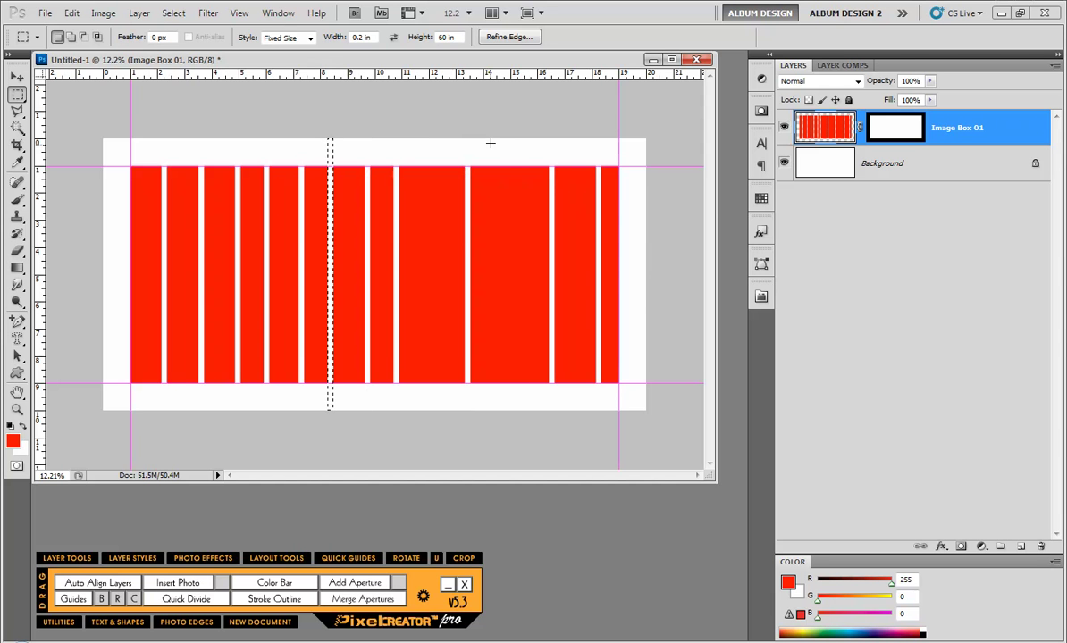
click(496, 137)
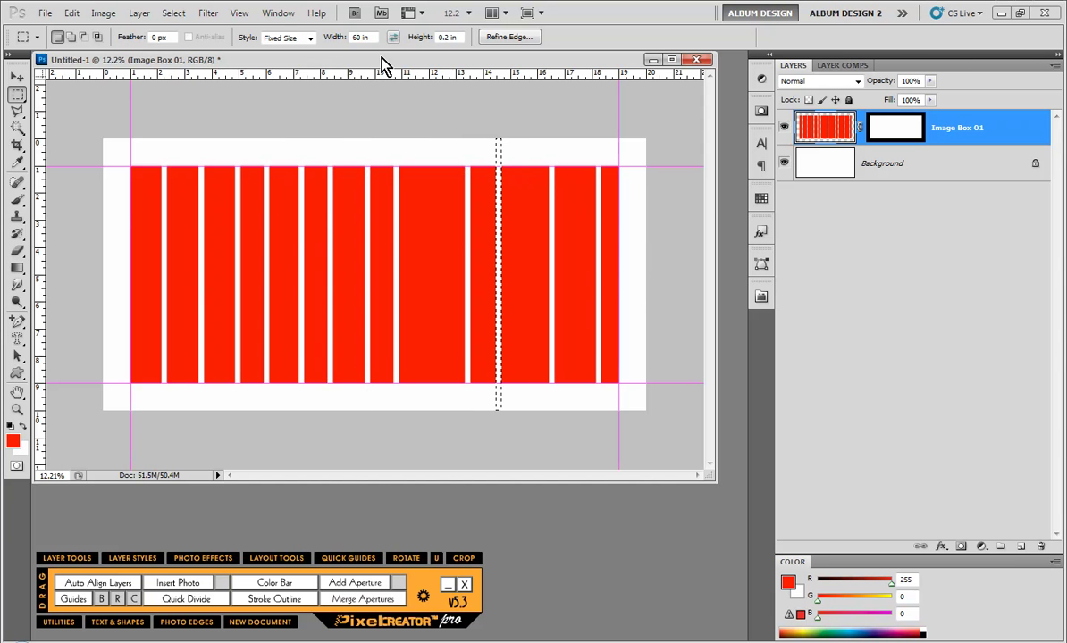
key(Delete)
Swap the marquee size to 60 by 0.2 in, cut five horizontal gutters across the red image box and deselect.
click(87, 230)
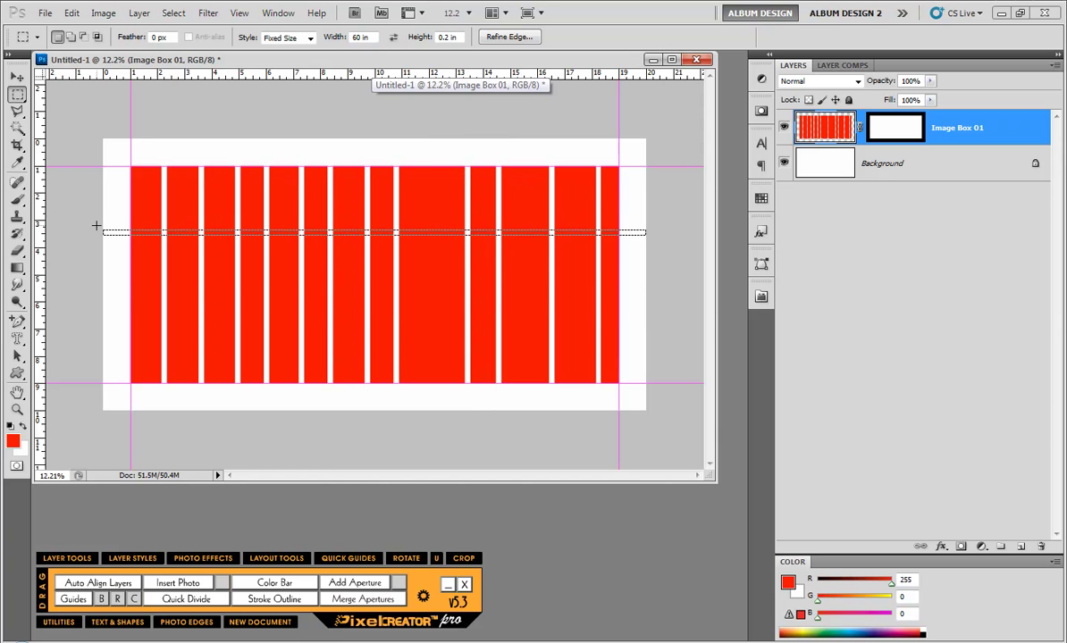
key(Delete)
click(89, 276)
key(Delete)
click(86, 343)
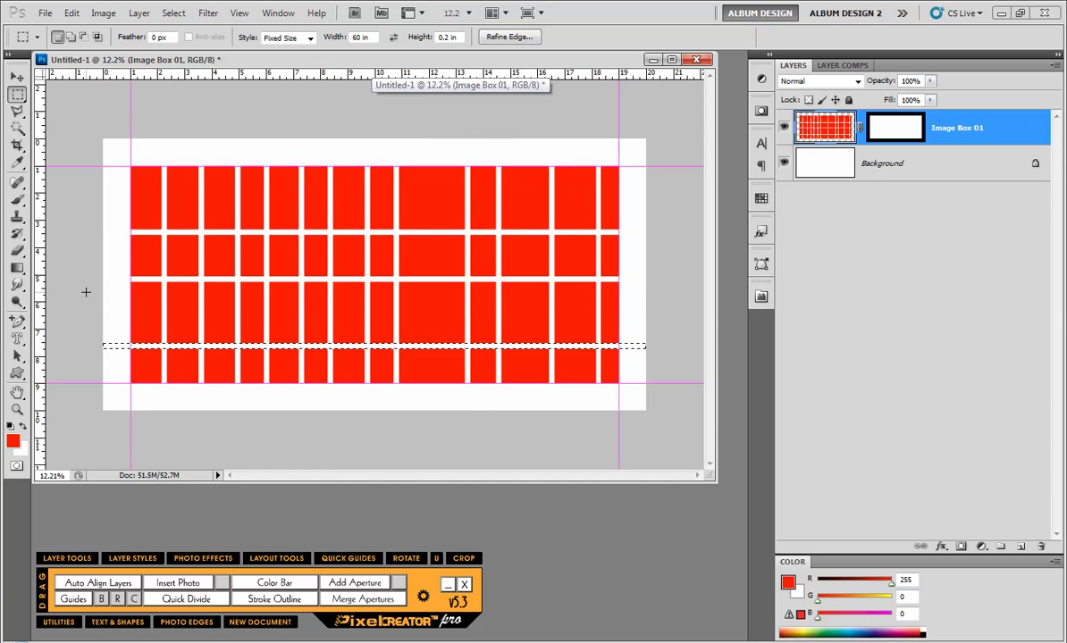
key(Delete)
click(89, 311)
key(Delete)
click(105, 201)
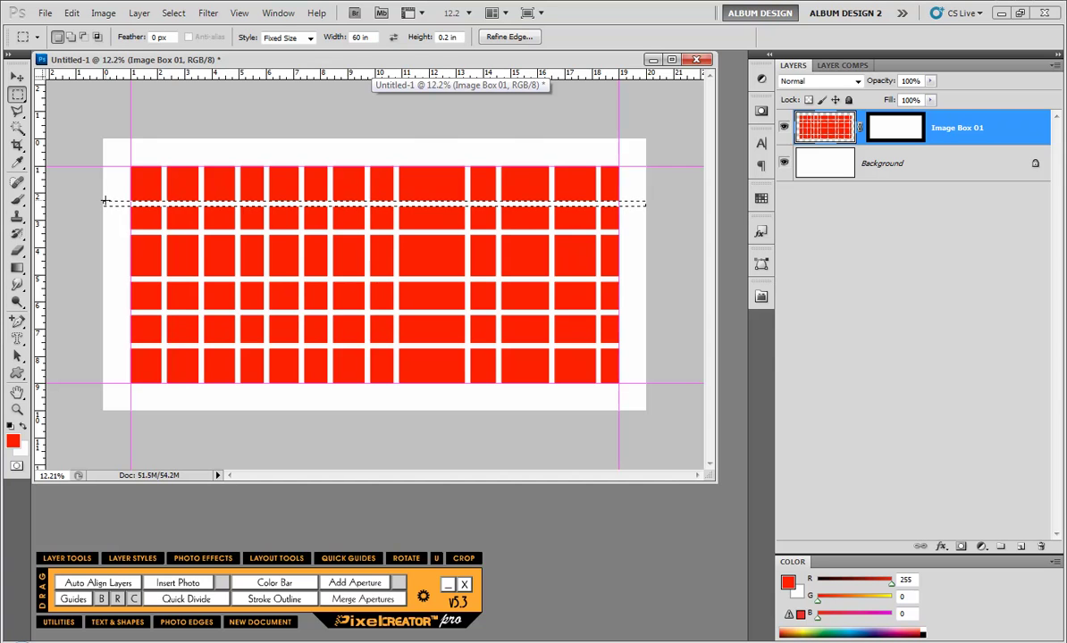
key(Delete)
key(ctrl+d)
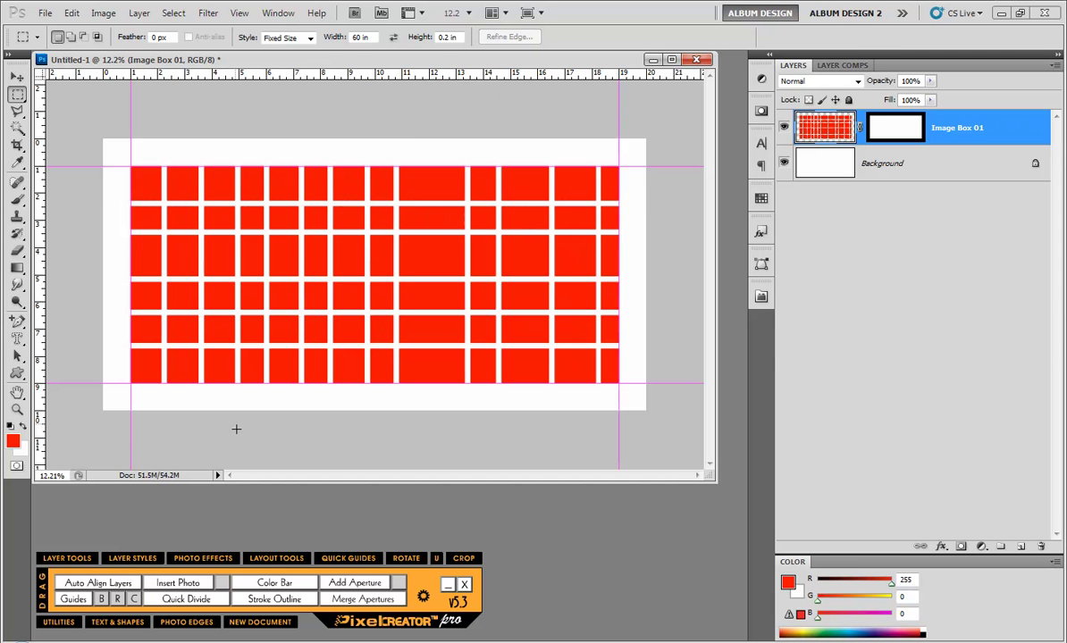
Select the third-row tile in the third column with the Magic Wand and add quick guides at its right and bottom edges.
drag(17, 134, 59, 144)
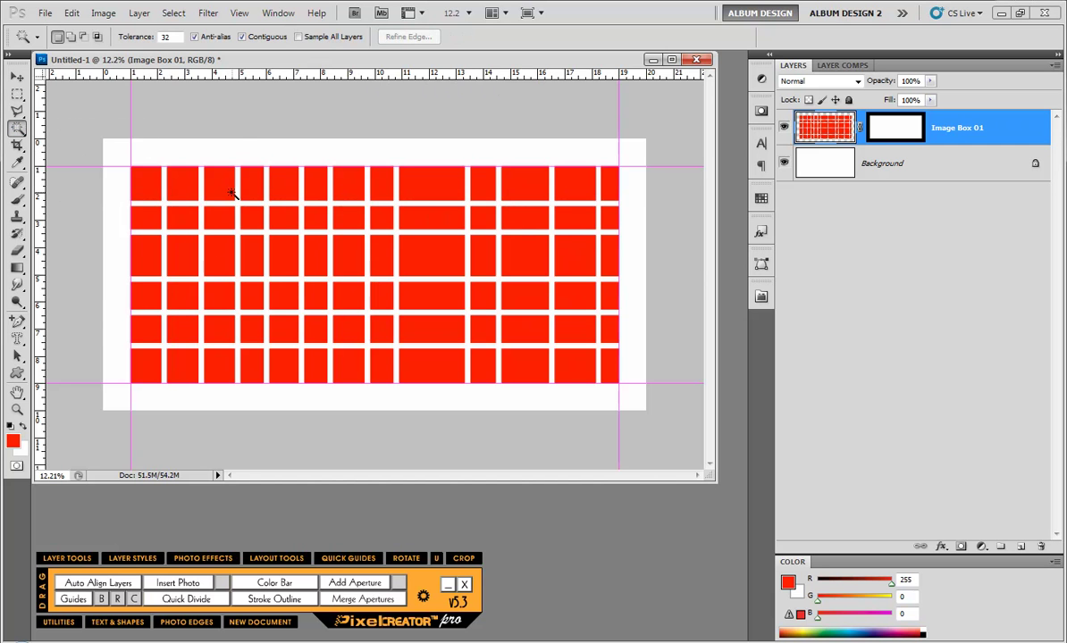
click(220, 258)
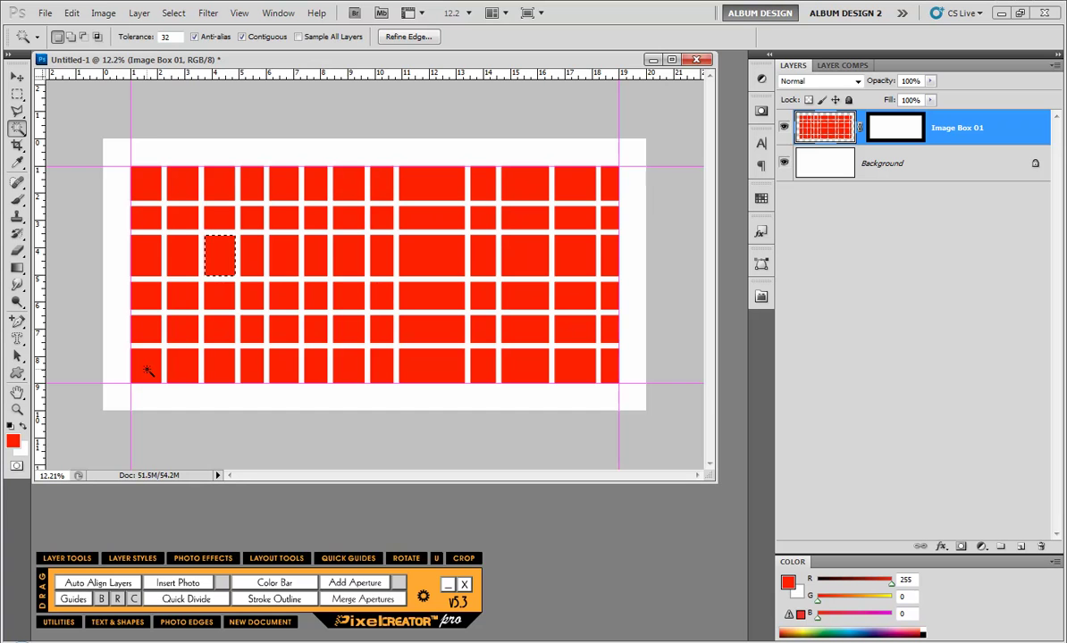
click(352, 561)
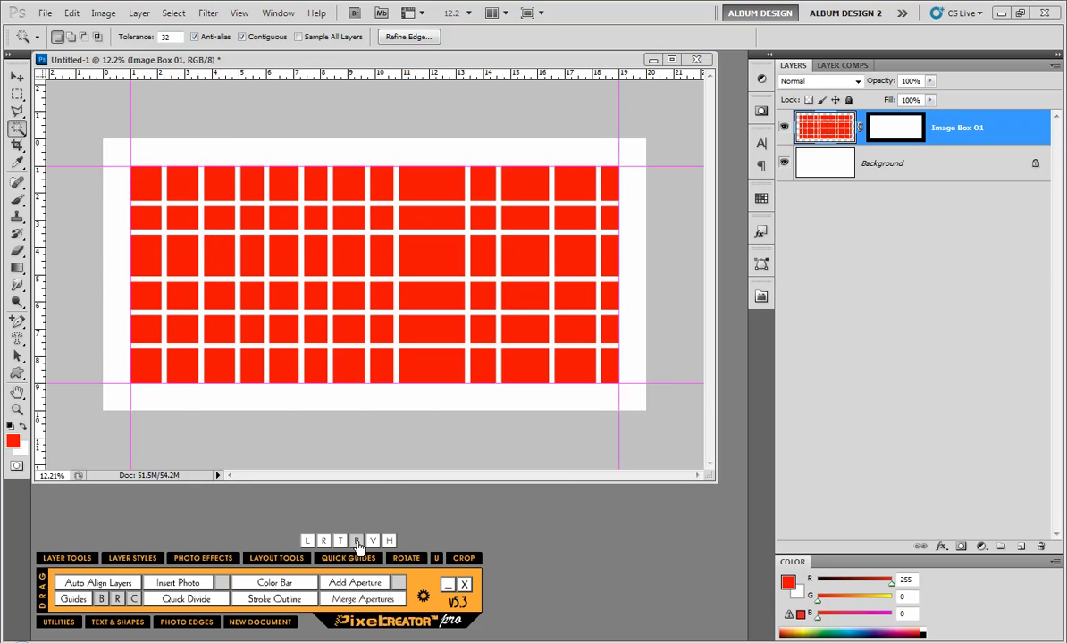
click(357, 542)
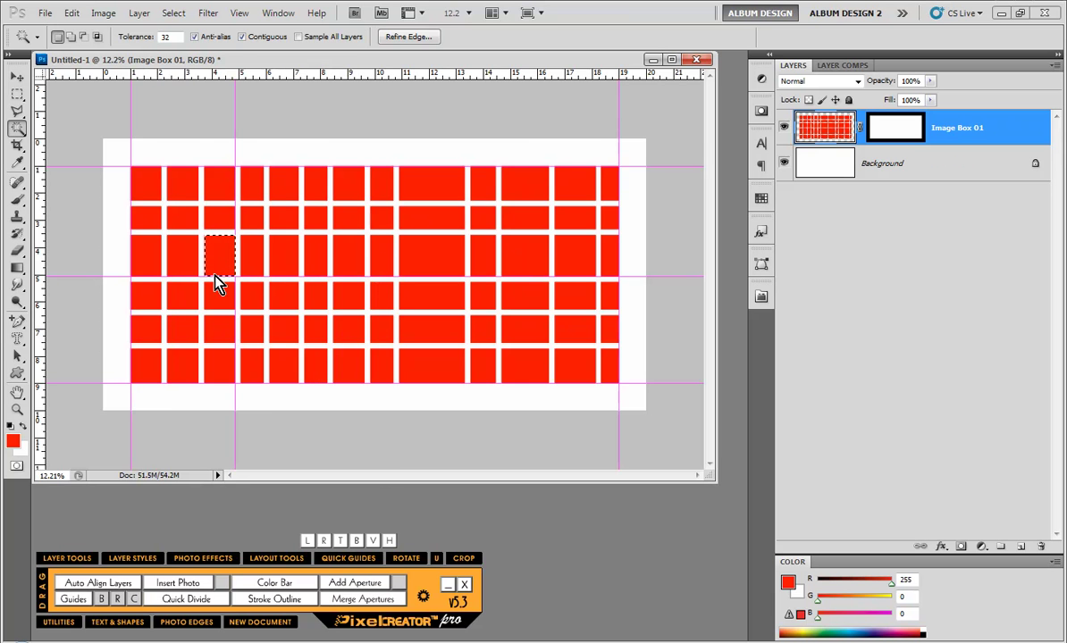
Select the grid's top-left tile and scale it to the new guides so it fills three columns and three rows.
click(143, 188)
key(ctrl+t)
drag(161, 199, 241, 283)
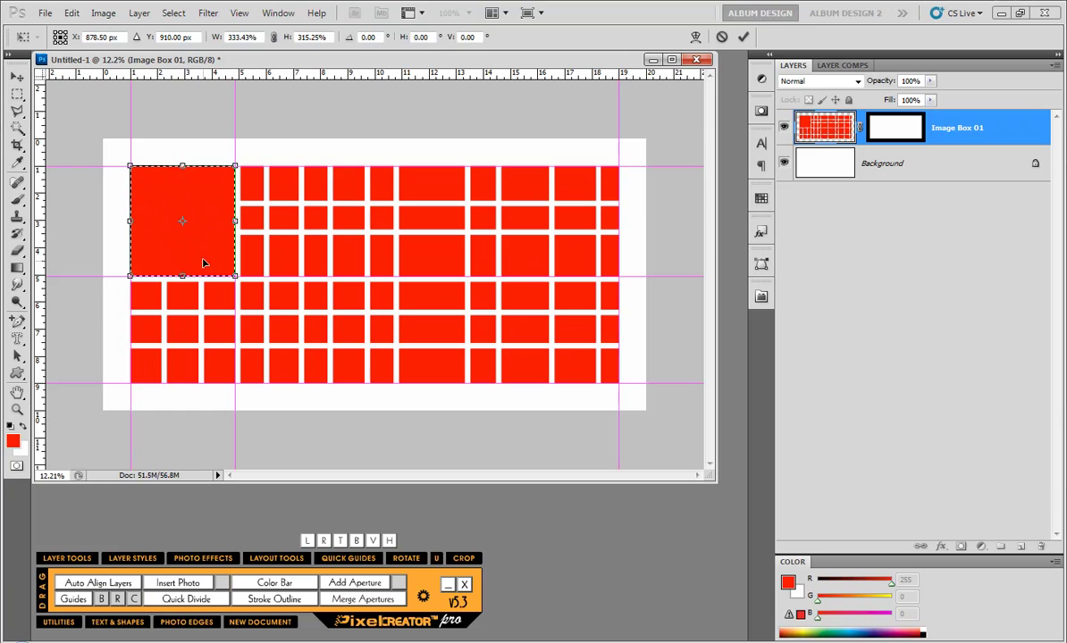
key(Return)
Select the bottom tile in the fifth column with the Magic Wand and add a quick guide at its right edge.
key(w)
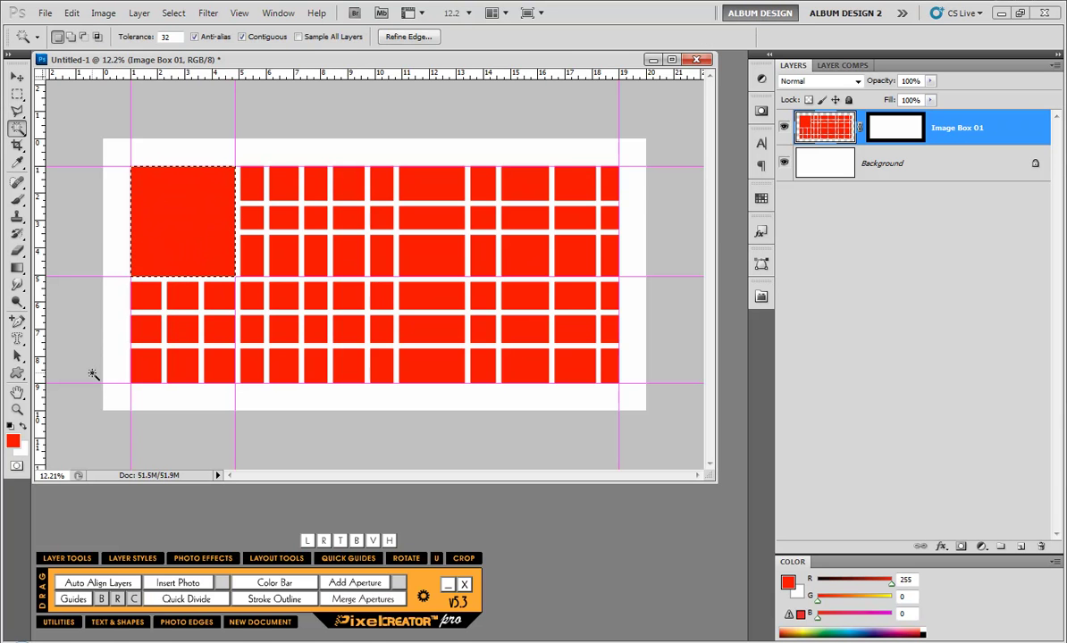
click(280, 370)
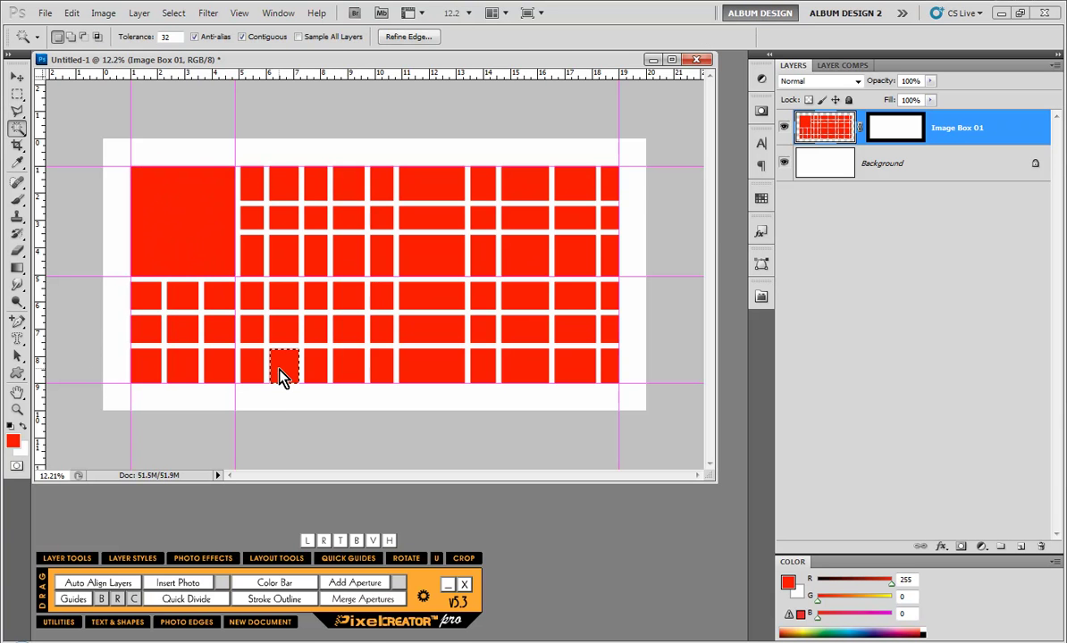
click(324, 542)
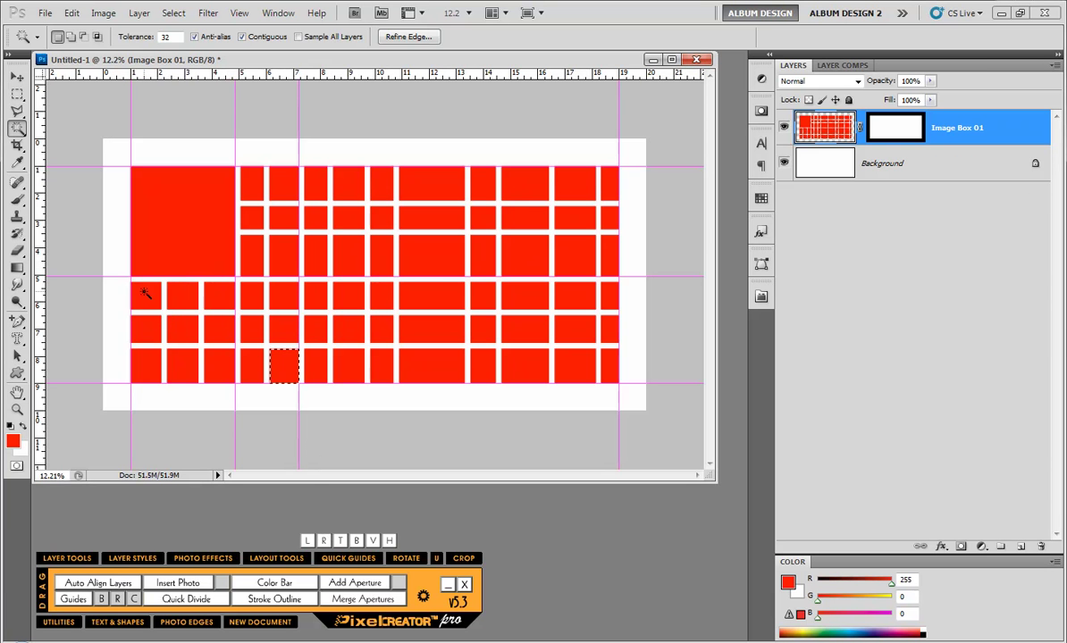
Select the fourth-row tile in the first column and scale it to span five columns down to the bottom margin guide.
click(146, 295)
key(ctrl+t)
drag(163, 312, 298, 385)
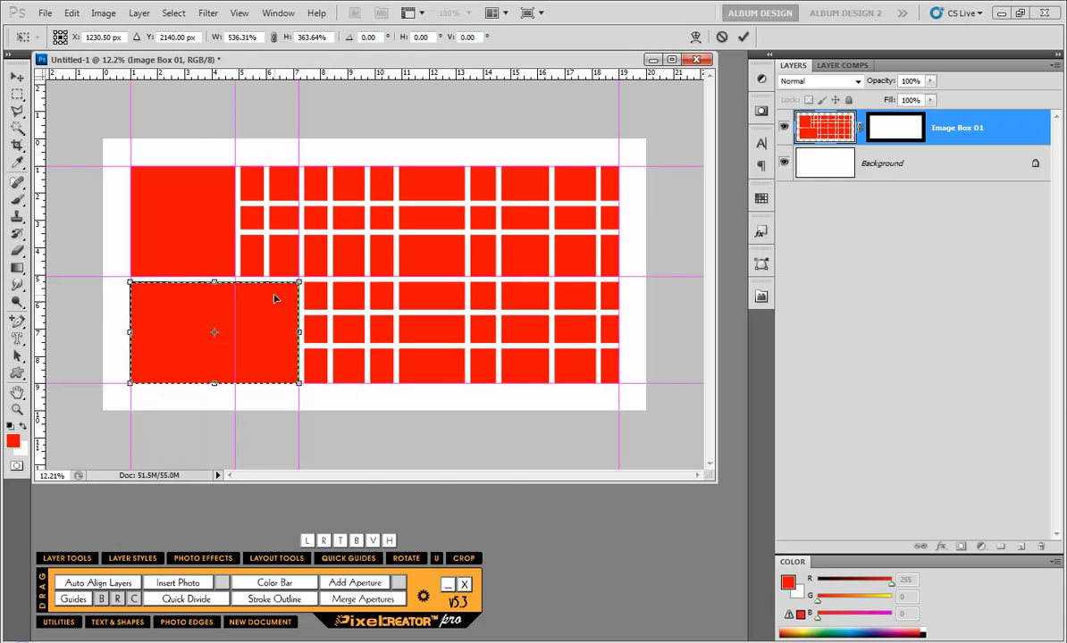
key(Return)
Add a quick guide at the sixth column's right edge and scale the fourth column's top tile to it, spanning three columns and rows.
click(313, 247)
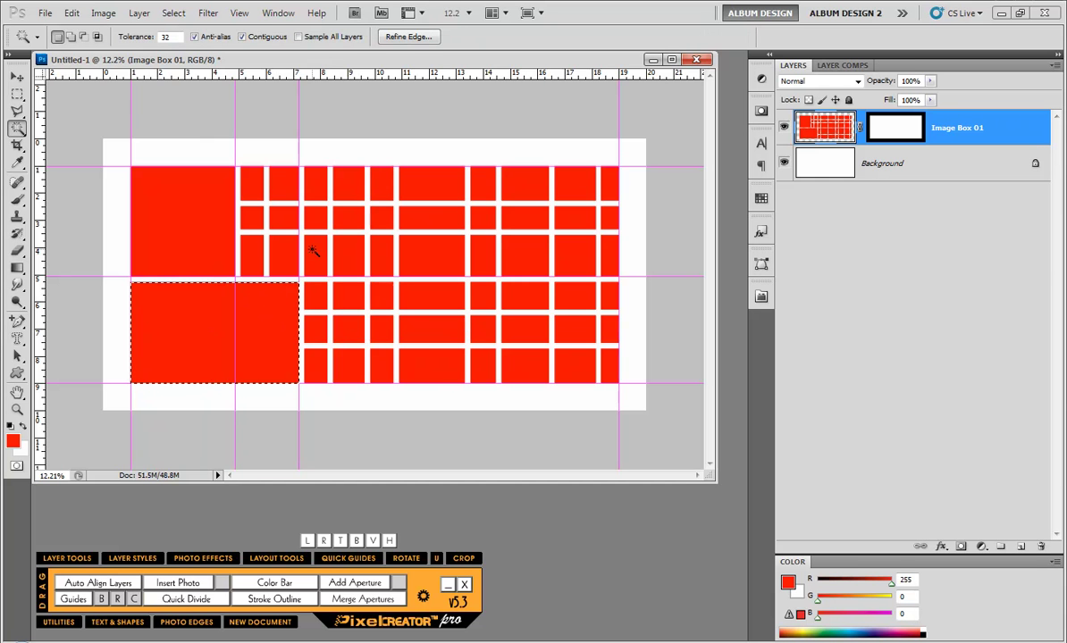
click(324, 540)
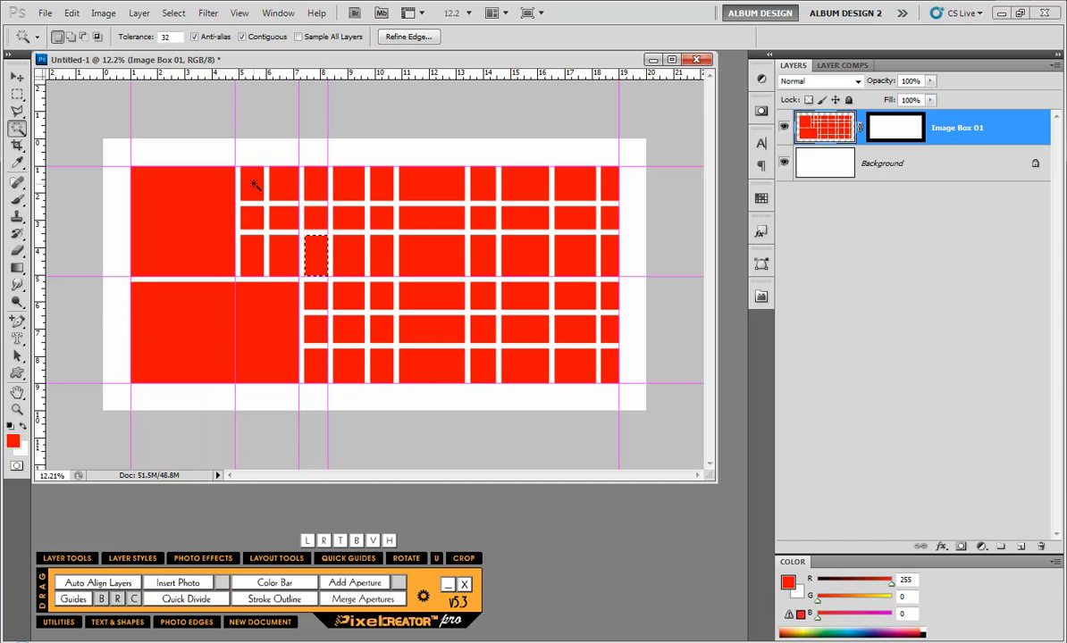
click(255, 183)
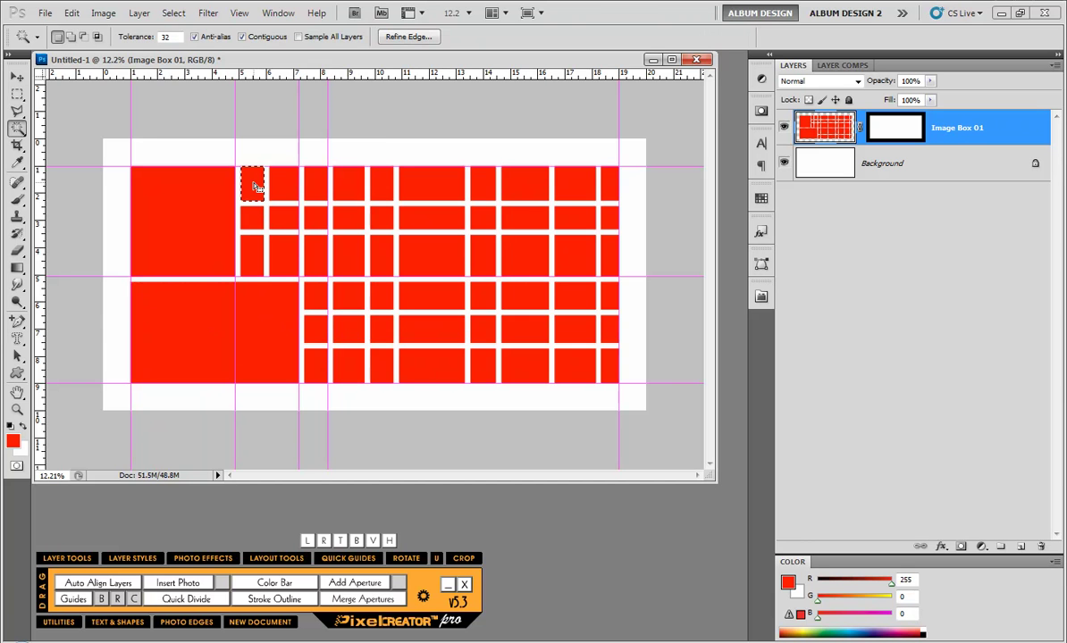
key(ctrl+t)
drag(266, 203, 326, 278)
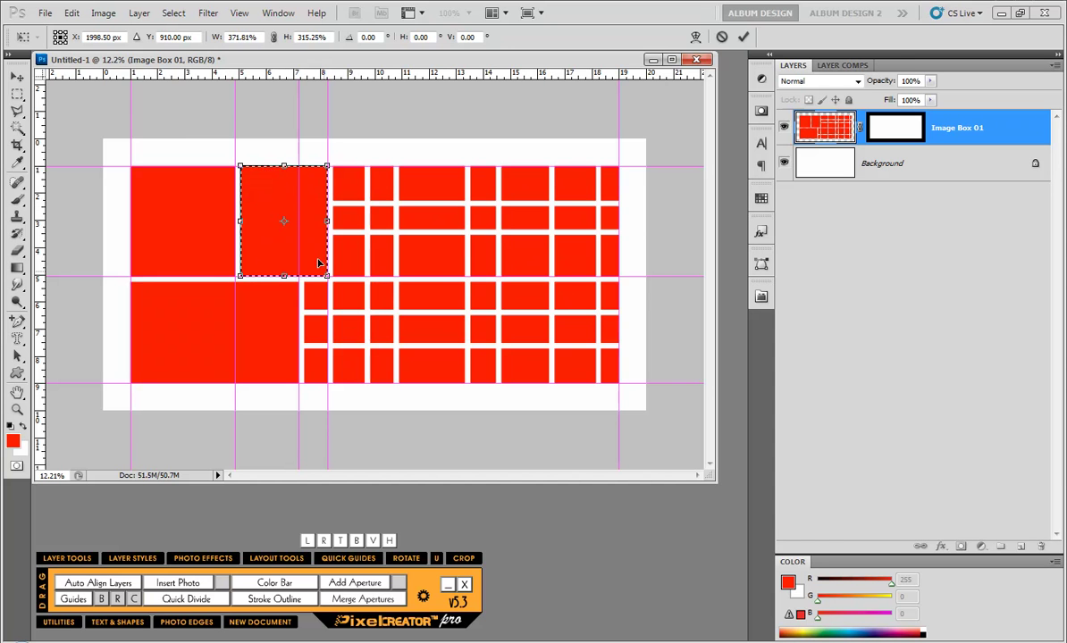
key(Return)
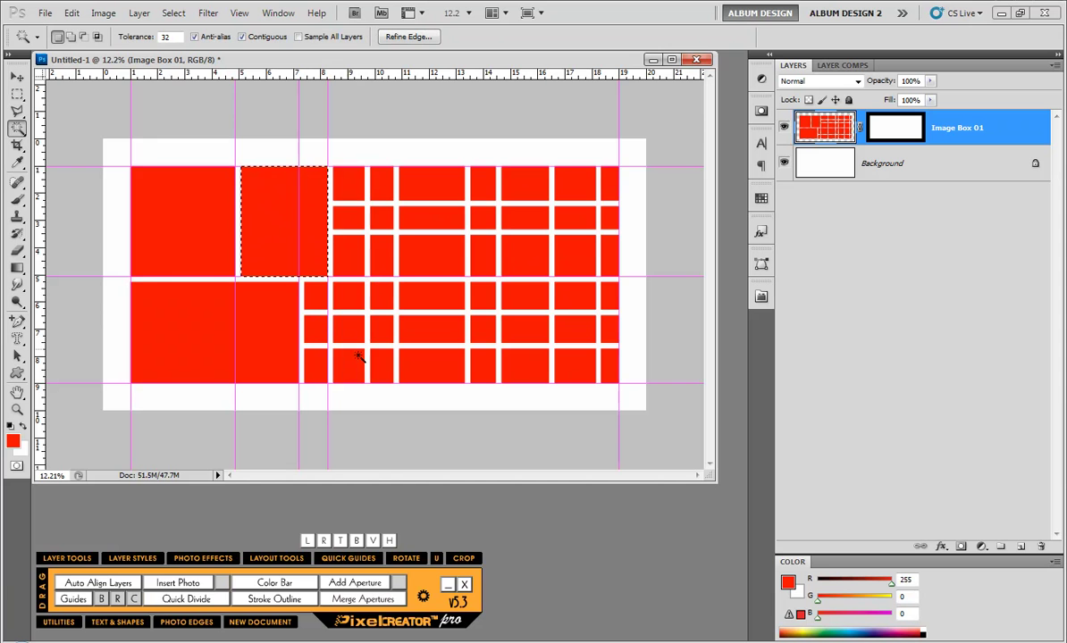
Add a quick guide at the eighth column's right edge and scale the sixth column's fourth-row tile to it and the bottom margin guide.
click(383, 369)
click(316, 300)
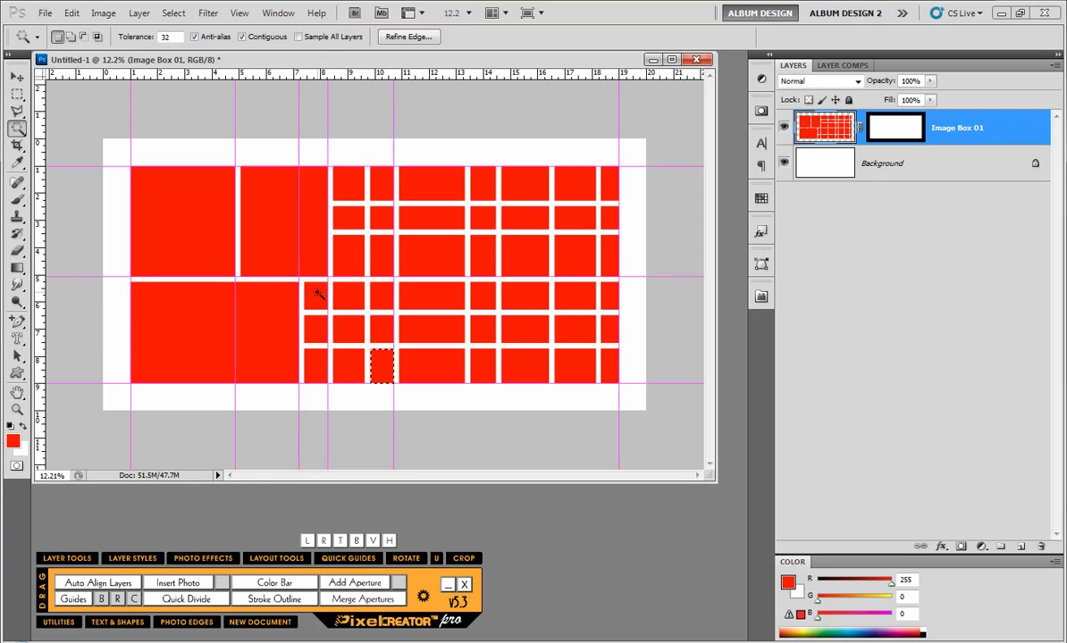
key(ctrl+t)
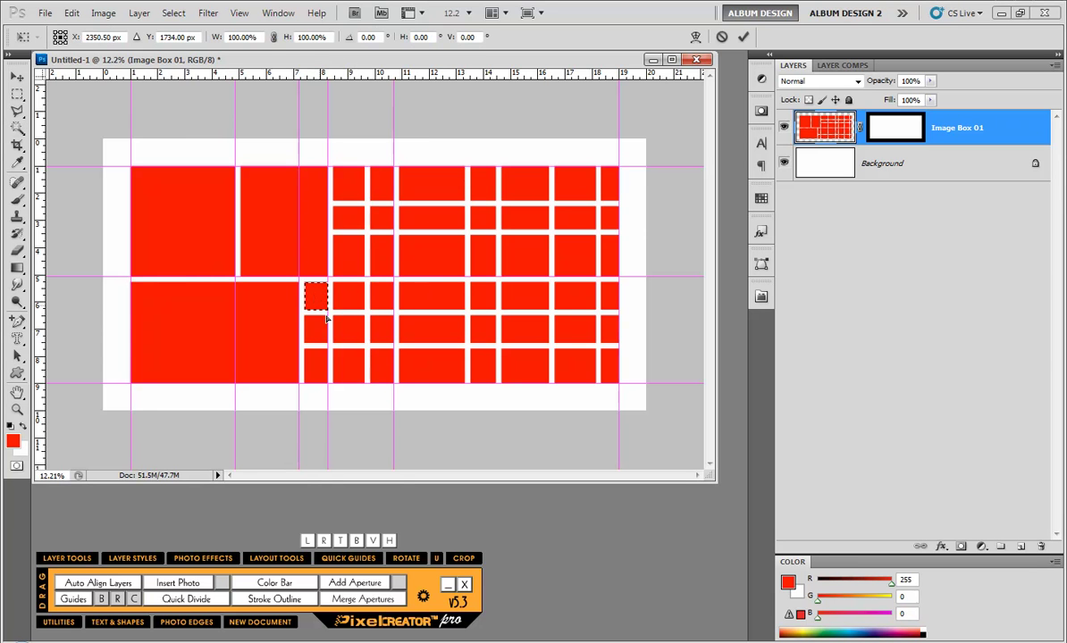
drag(331, 313, 394, 382)
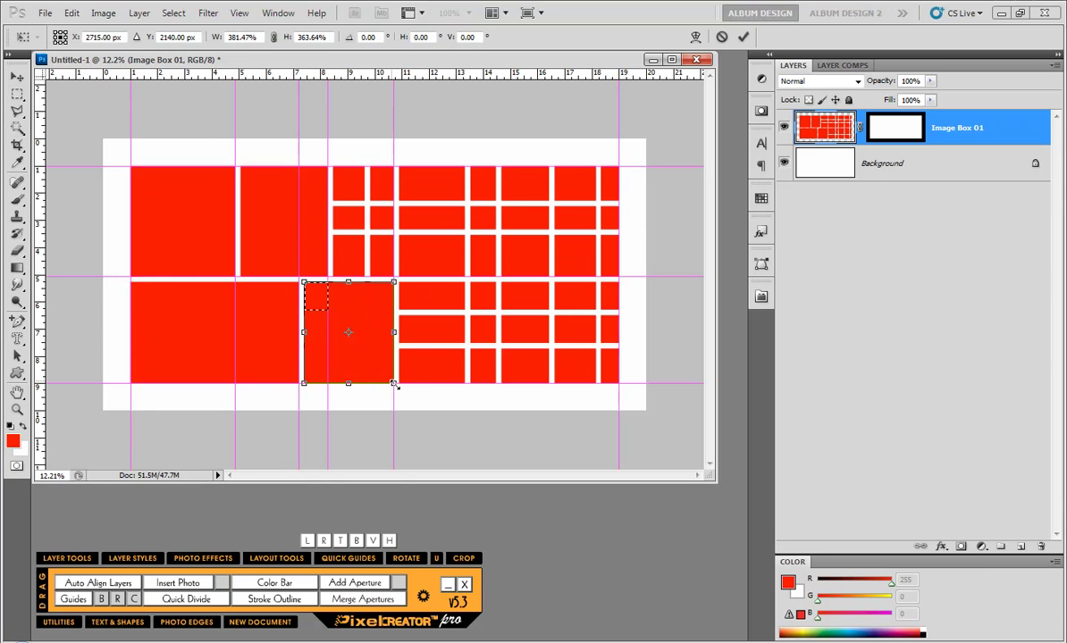
key(Return)
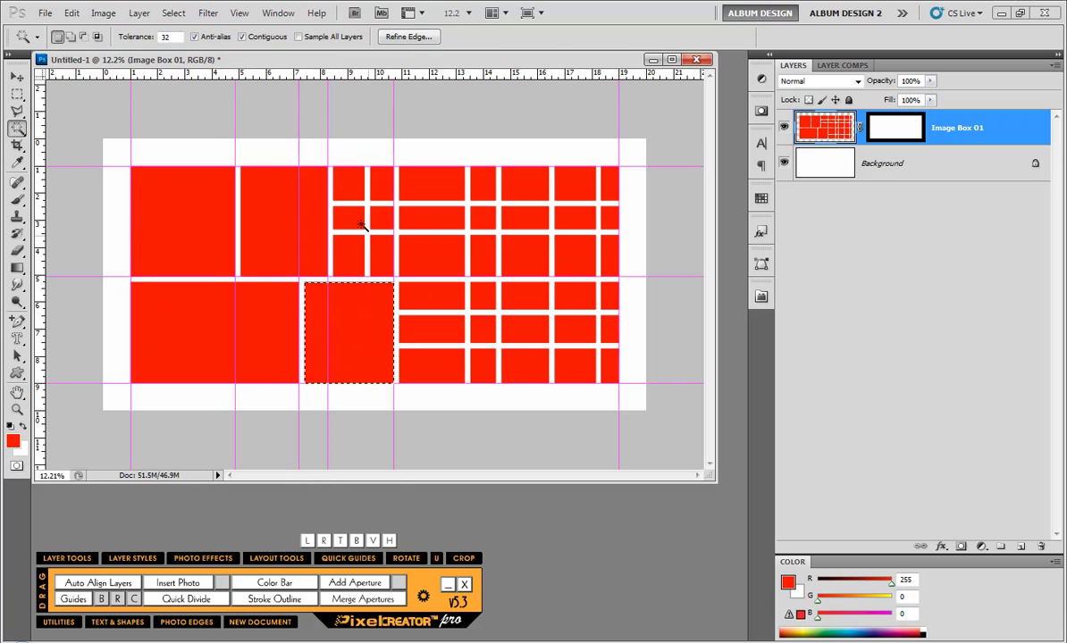
Scale the top tile in the seventh column to fill two columns and three rows, up to the existing guides.
click(349, 192)
key(ctrl+t)
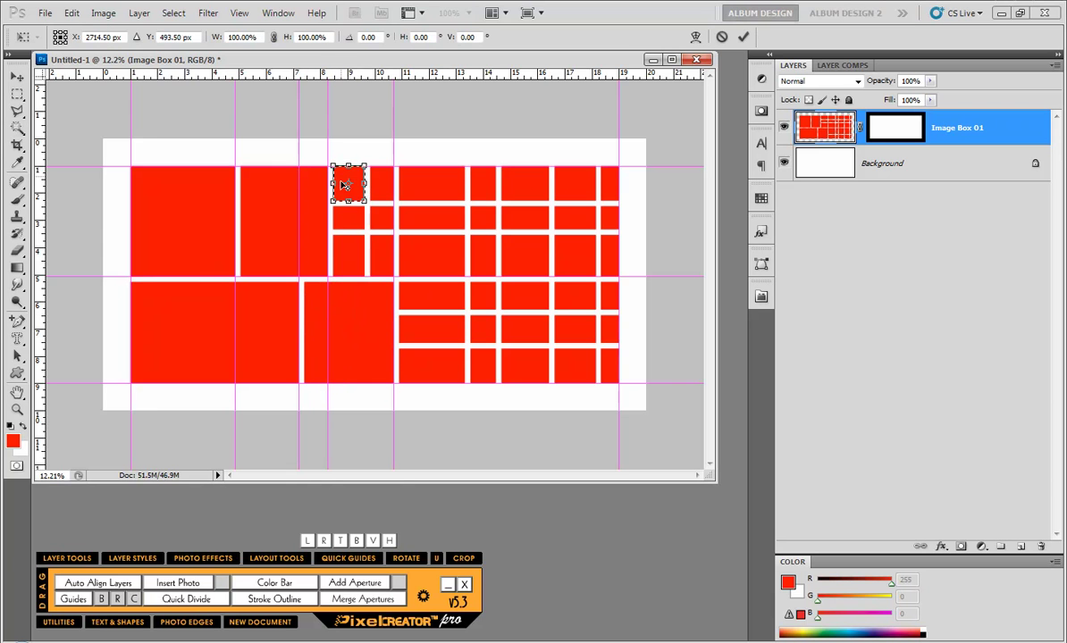
drag(362, 202, 370, 265)
key(Return)
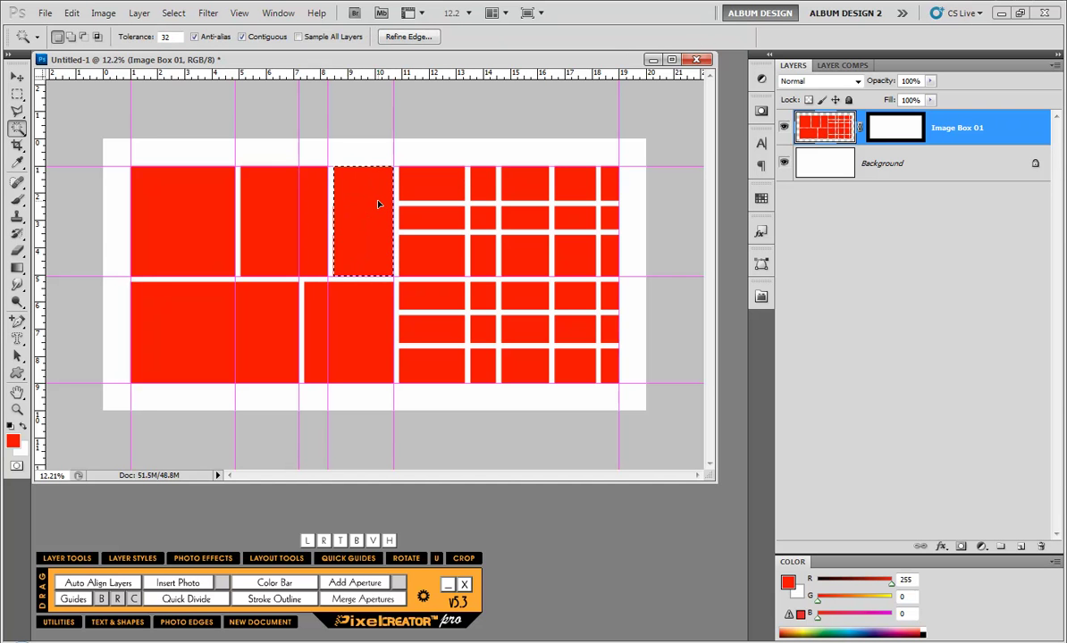
Scale the bottom tile in the eleventh column to the ninth column's left edge and the top margin guide, filling all six rows.
click(516, 357)
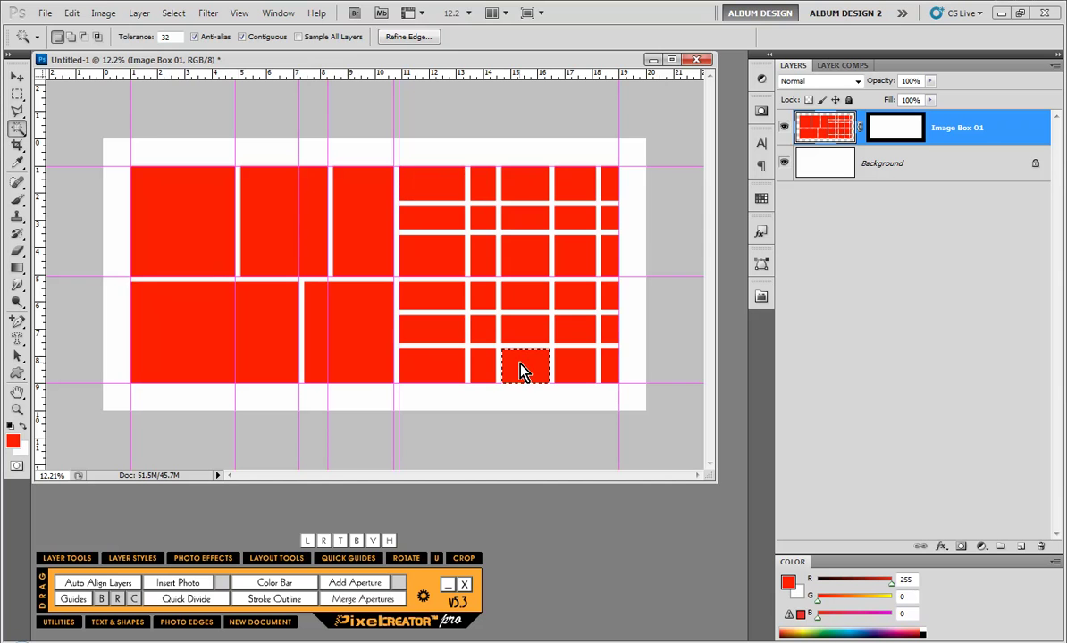
key(ctrl+t)
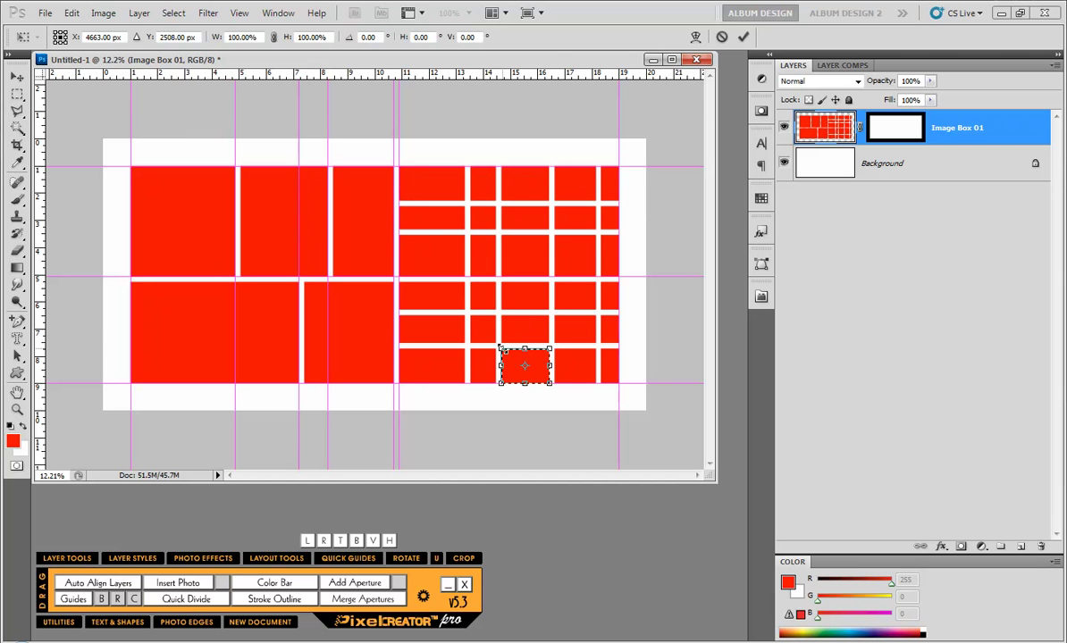
drag(500, 349, 399, 167)
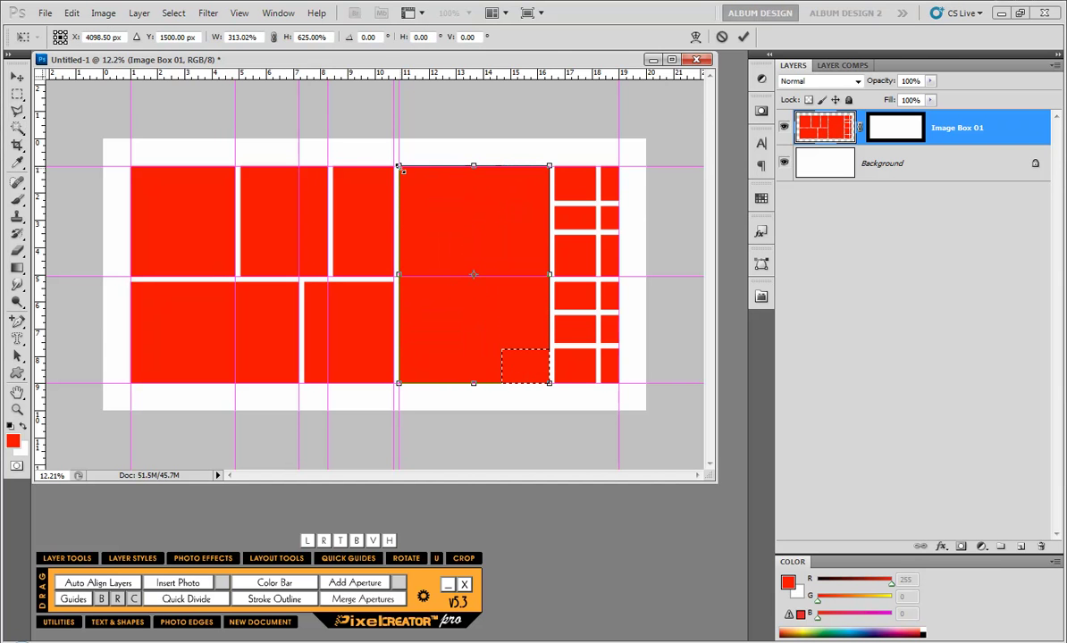
key(Return)
key(w)
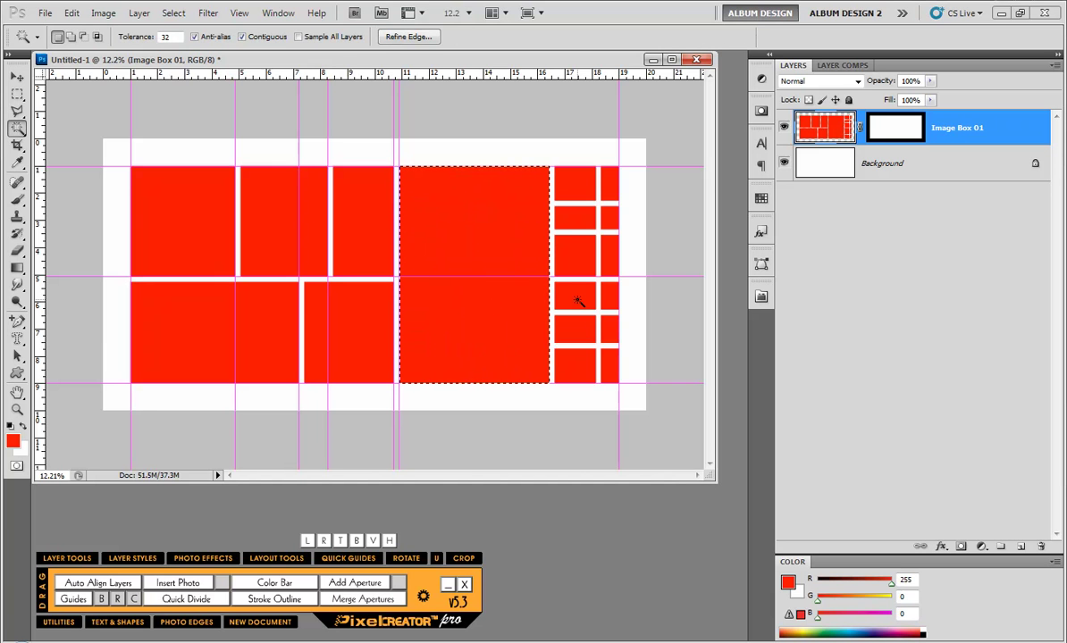
Add a quick guide below the last column's fourth-row tile and scale the twelfth column's third-row tile to it and the right margin guide.
click(611, 296)
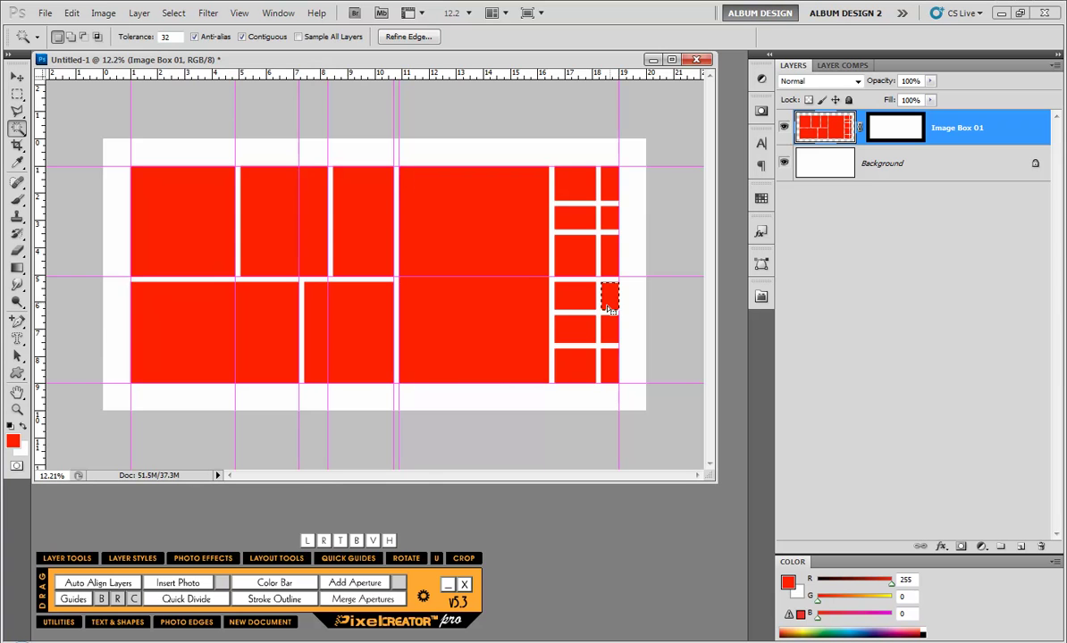
click(357, 542)
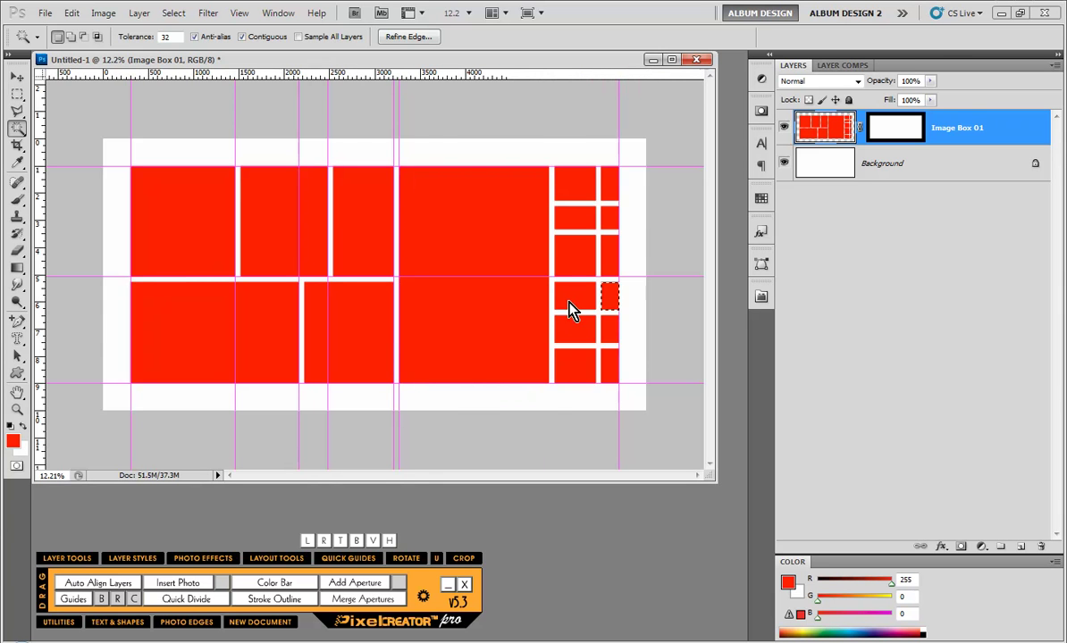
click(581, 257)
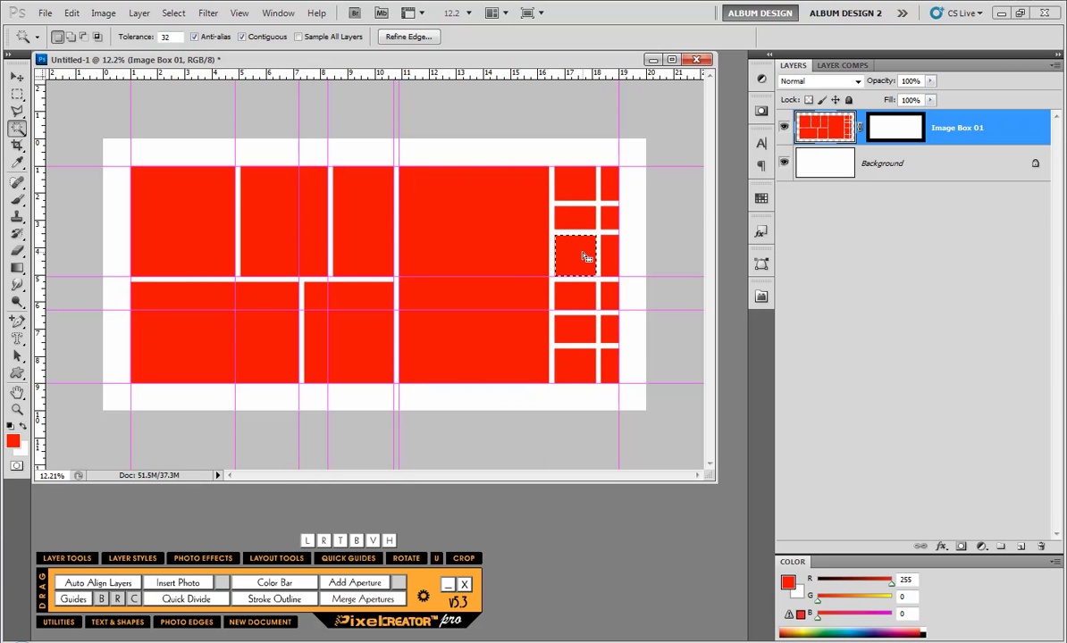
key(ctrl+t)
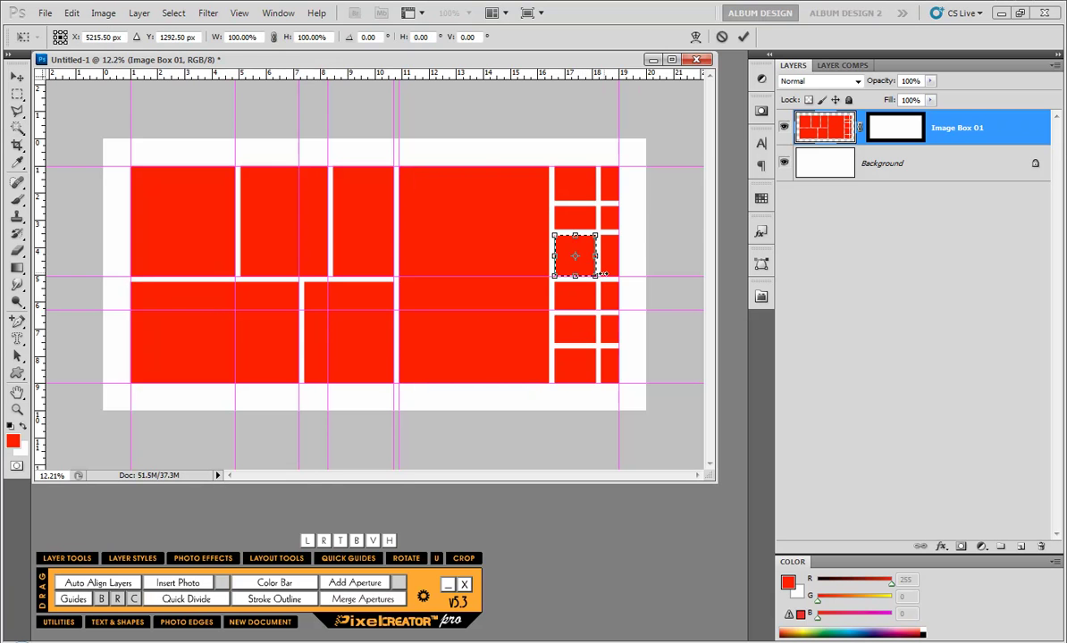
drag(596, 277, 617, 307)
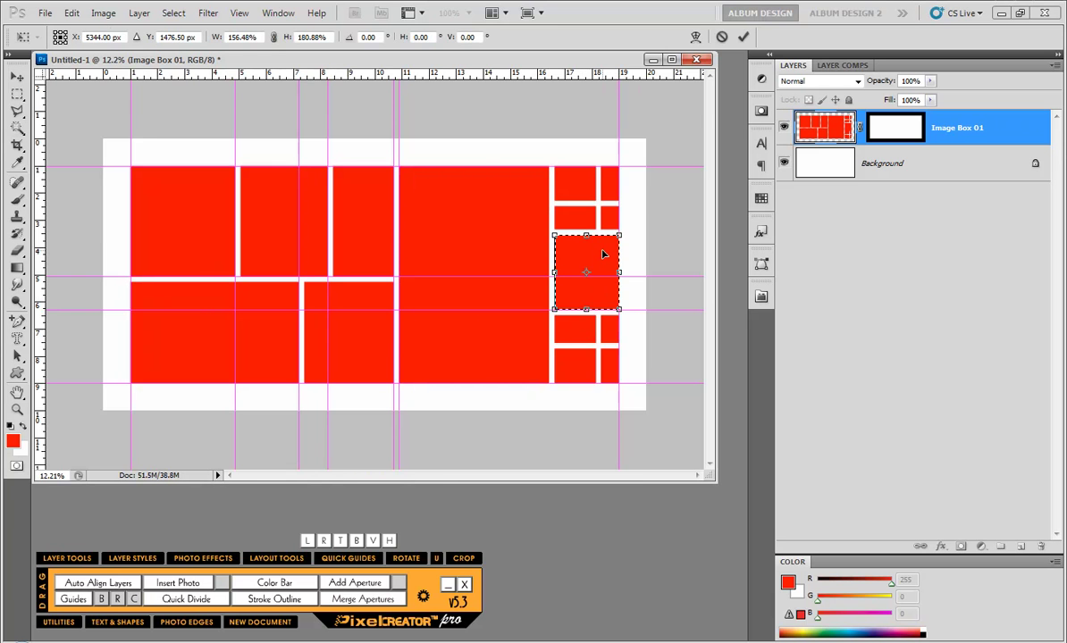
key(Return)
Scale the fifth-row tile in the twelfth column to fill the space to the right and bottom margin guides.
click(575, 339)
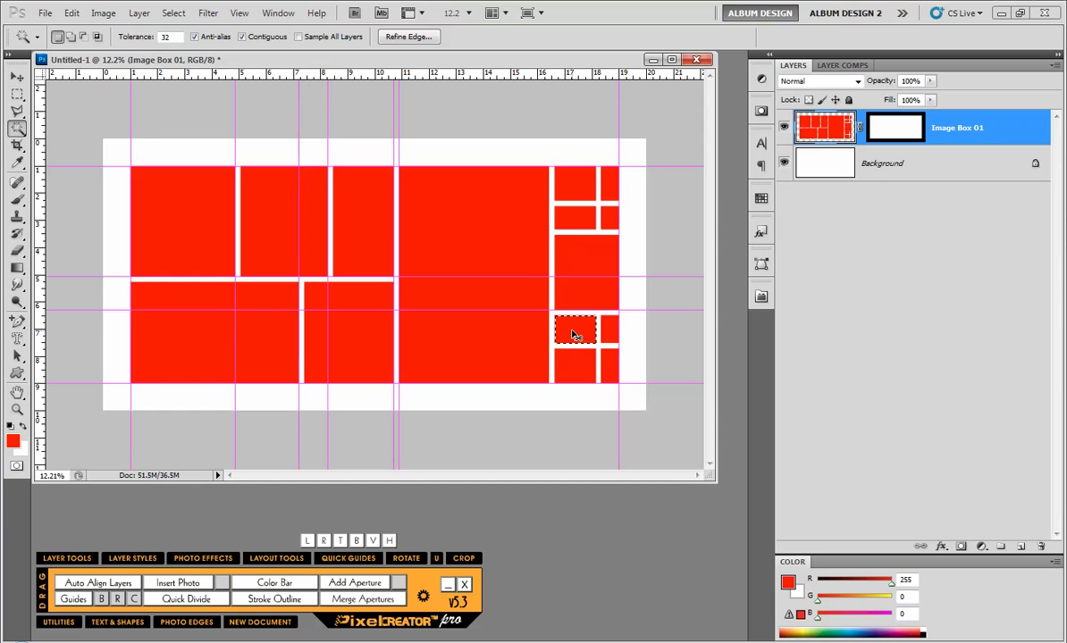
key(ctrl+t)
drag(596, 344, 618, 383)
key(Return)
Add a quick guide below the last column's second-row tile, scale the twelfth column's top tile to it and the right margin, and deselect.
click(608, 218)
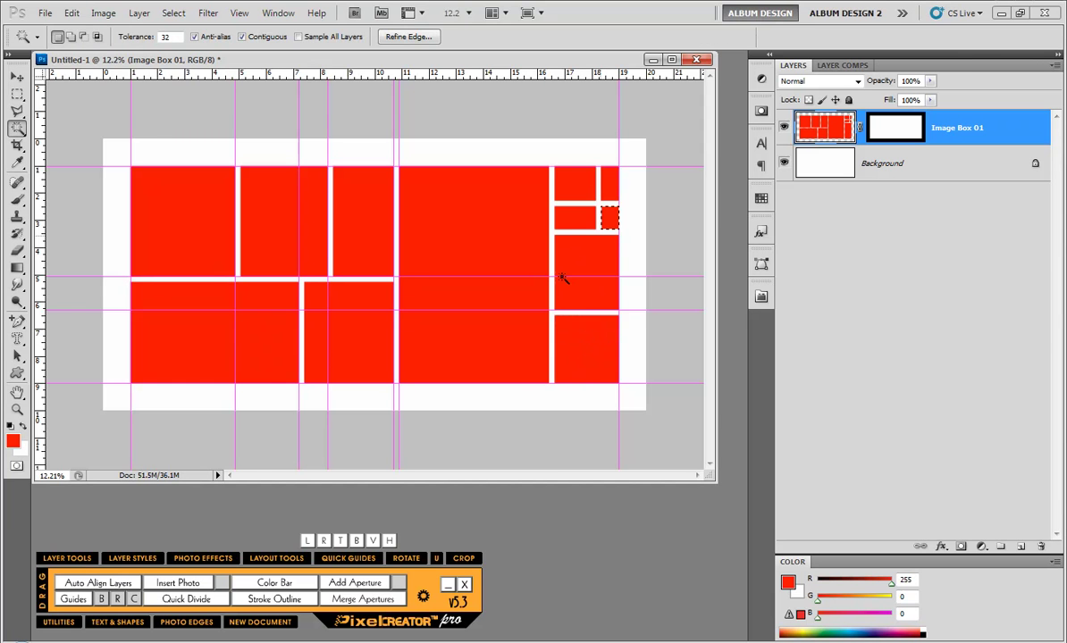
click(355, 542)
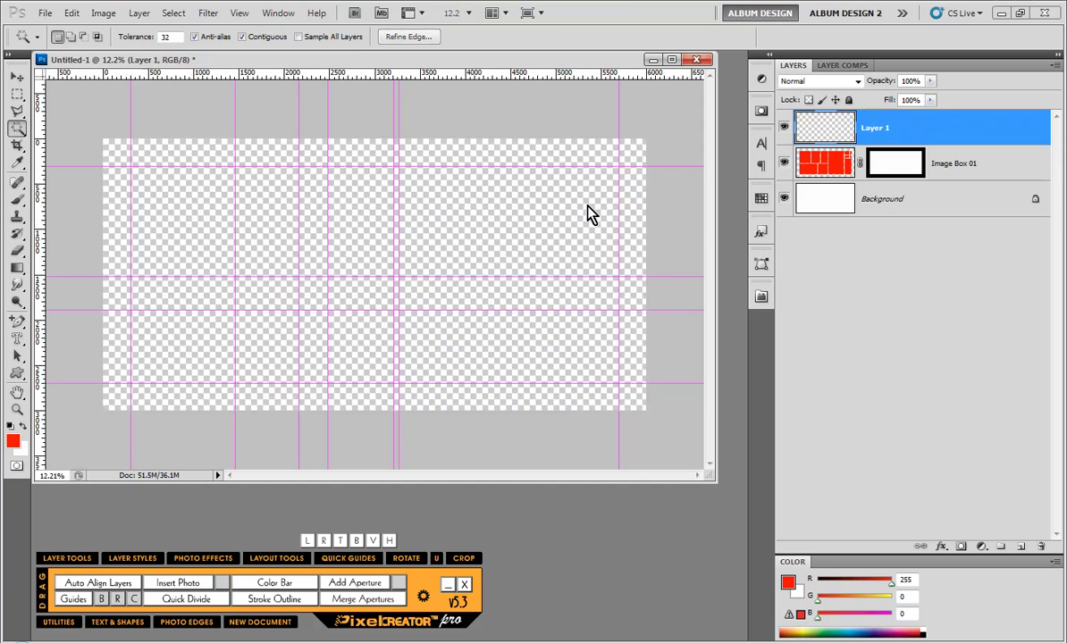
click(581, 182)
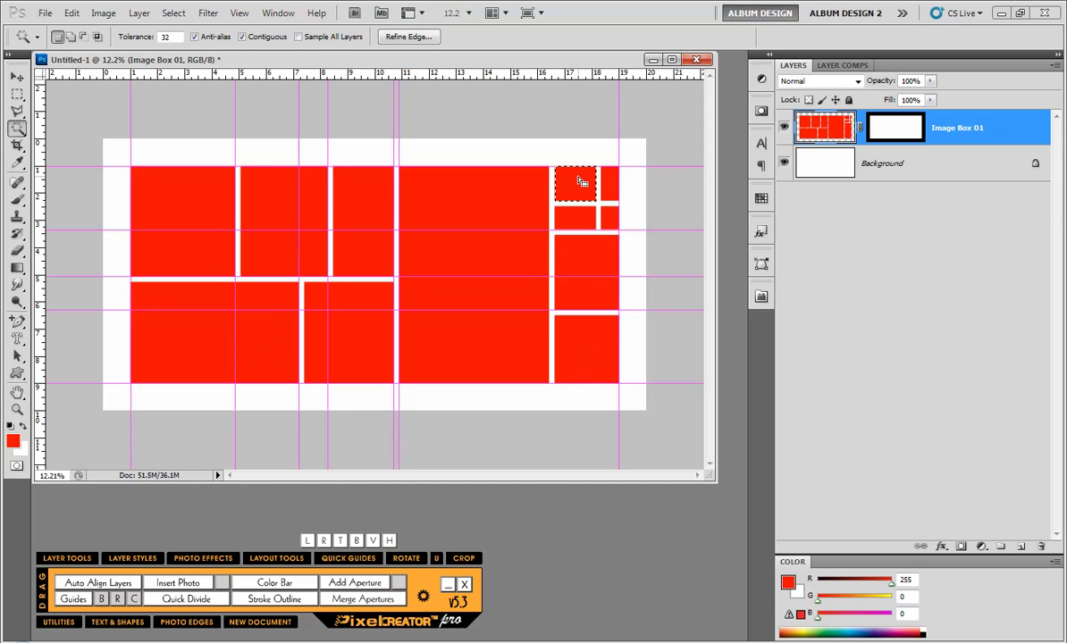
key(ctrl+t)
drag(596, 202, 619, 230)
key(Return)
key(w)
key(ctrl+d)
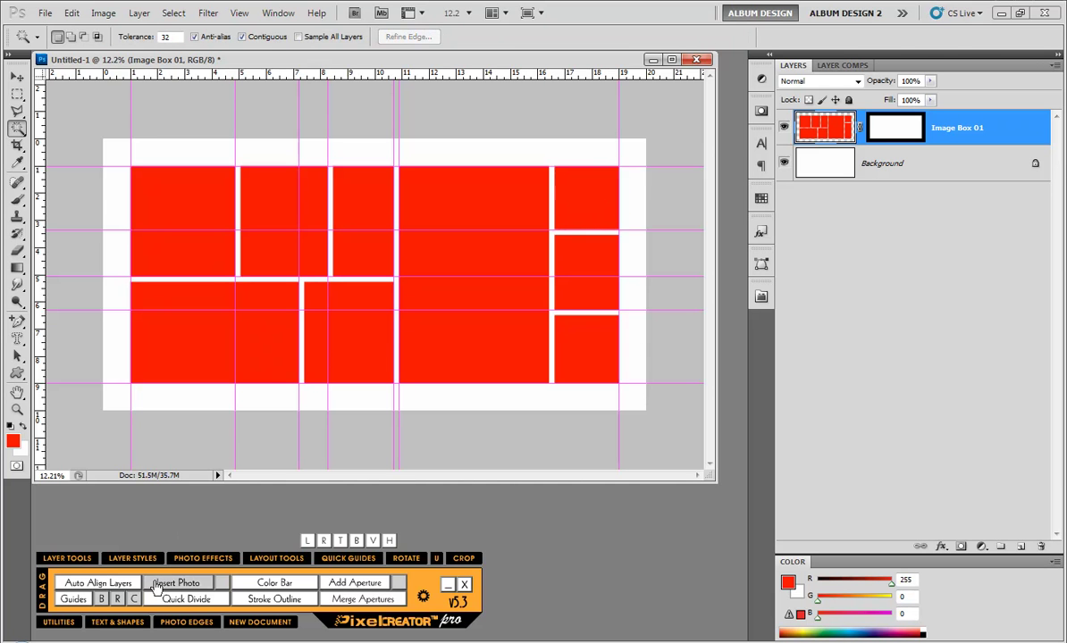
Clear all guides and split the merged tile layout into separate aperture layers, one image box per tile.
click(133, 601)
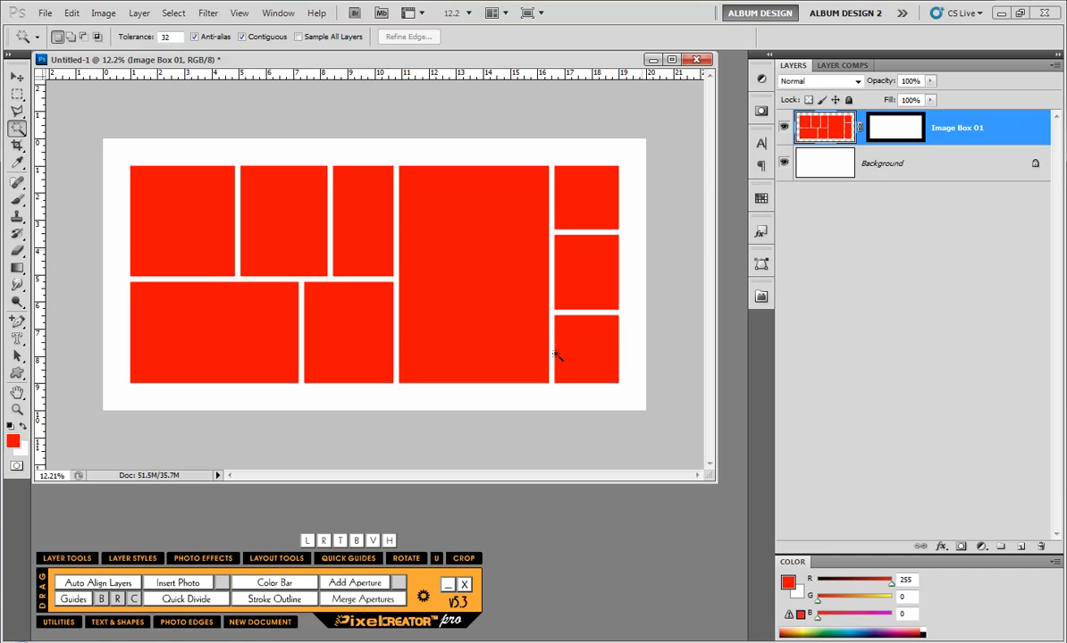
click(400, 585)
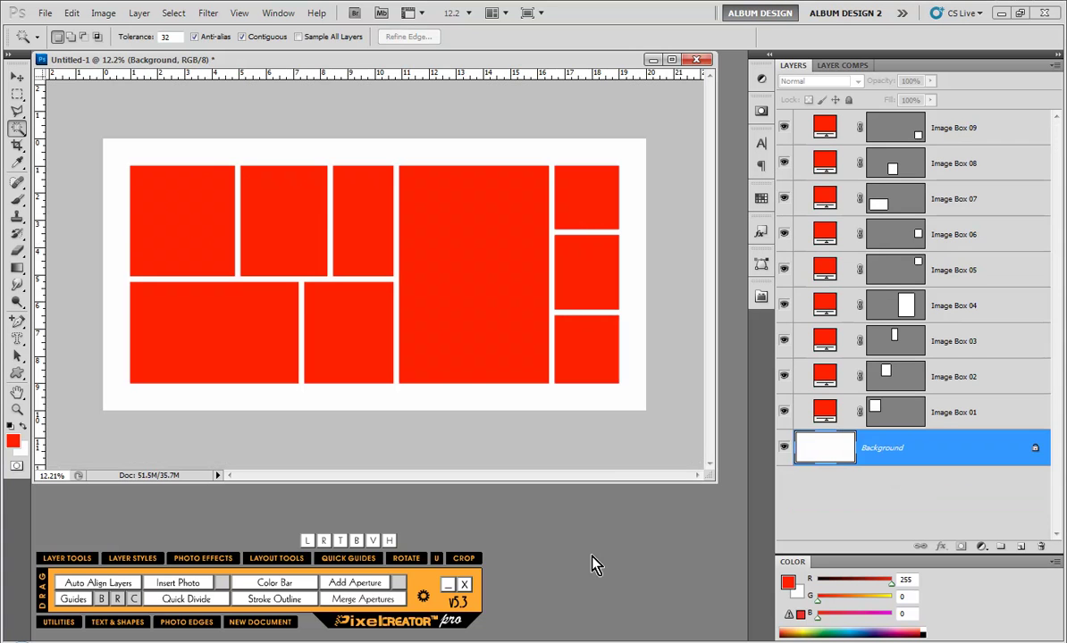
Toggle the visibility of the Image Box 01, 02 and 03 layers to check that each tile is separate.
click(783, 412)
click(783, 377)
click(783, 376)
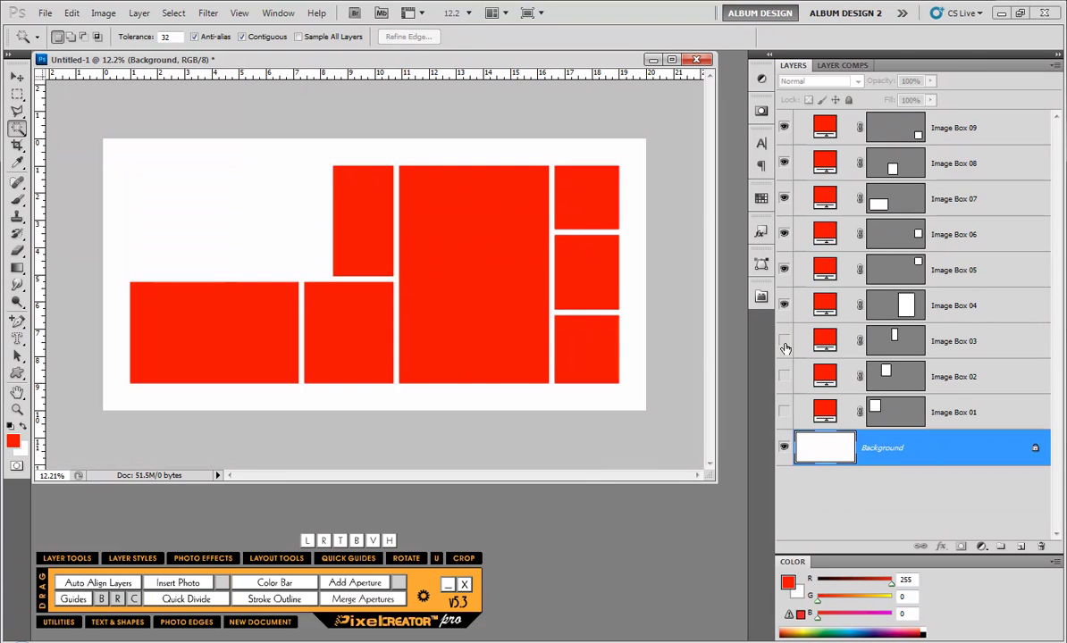
click(783, 412)
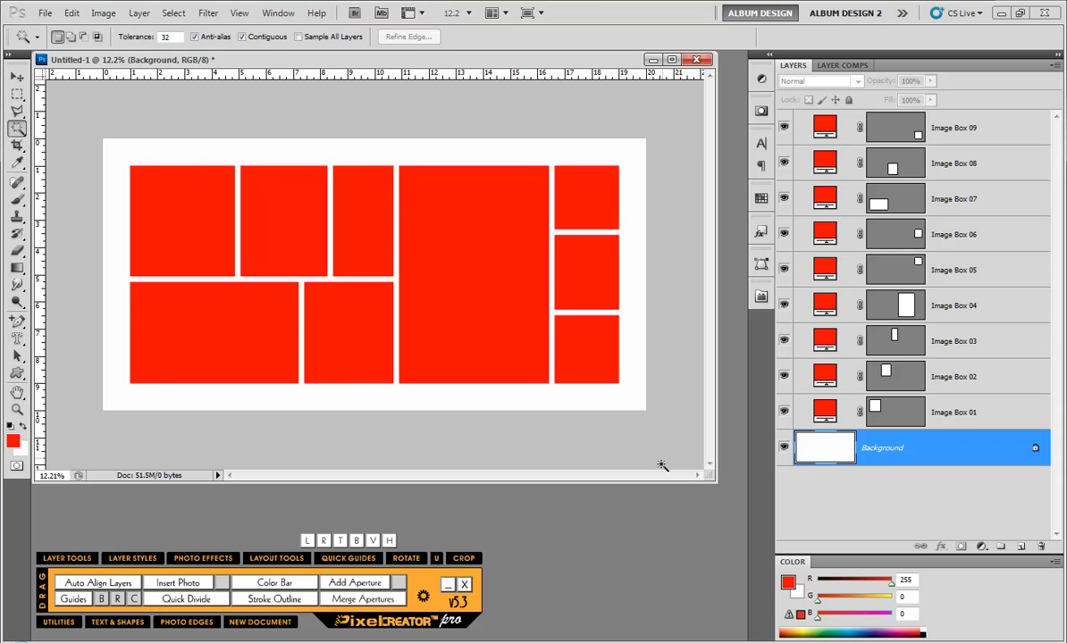
key(ctrl+minus)
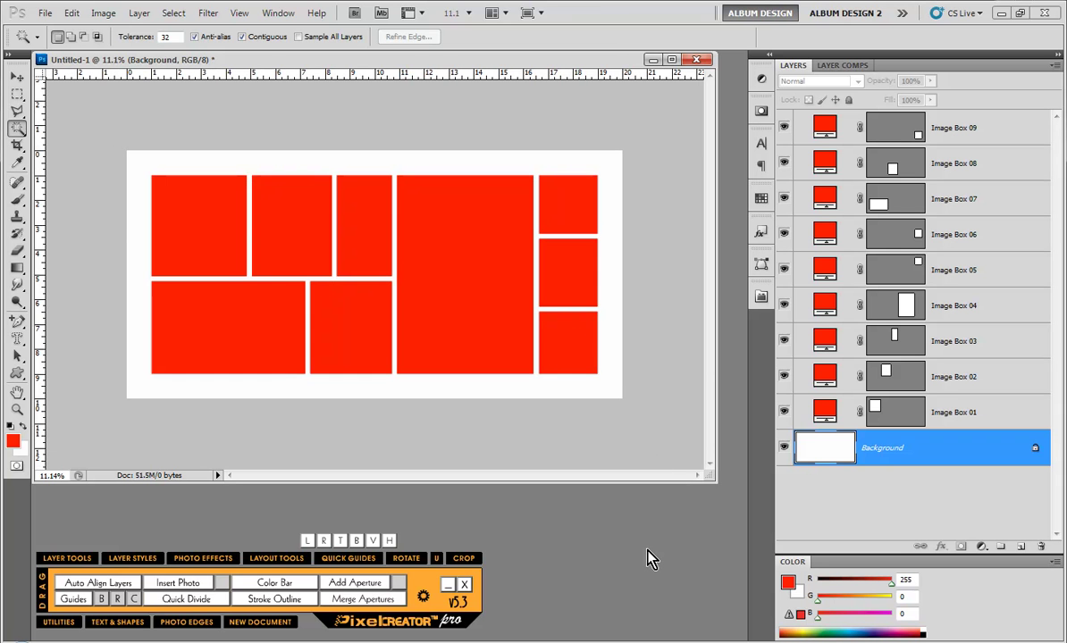